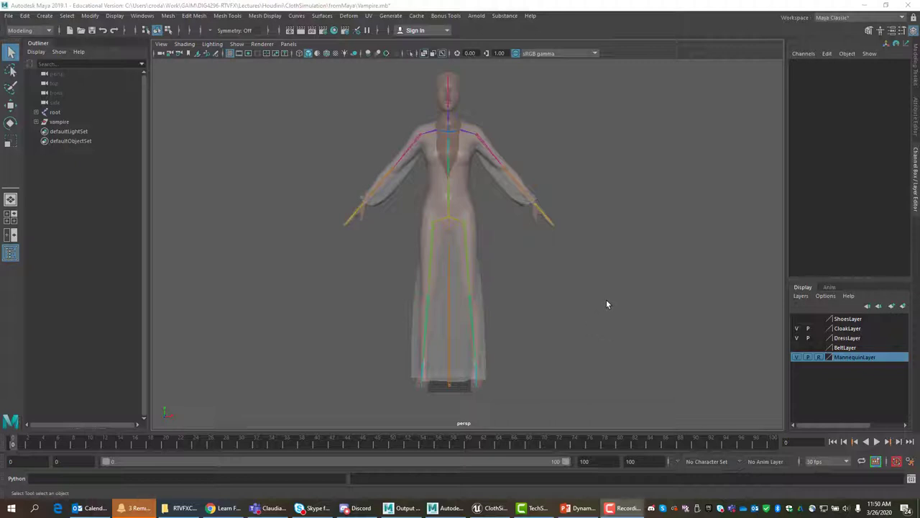
# Select the dress mesh, frame it to inspect it on the character, and clear the selection
pyautogui.moveTo(590, 290)
pyautogui.keyDown('alt'); pyautogui.mouseDown()
pyautogui.moveTo(643, 281)
pyautogui.moveTo(586, 300)
pyautogui.mouseUp(); pyautogui.keyUp('alt')
pyautogui.click(469, 287)
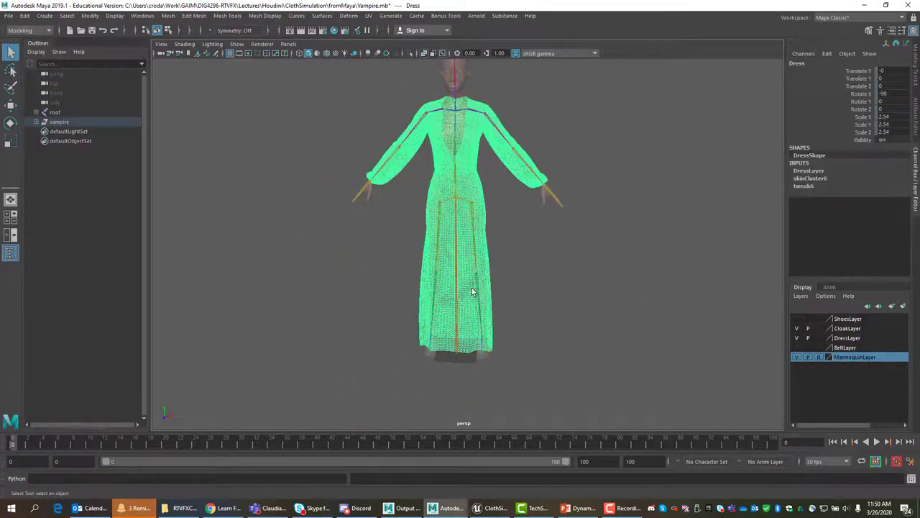
pyautogui.press('f')
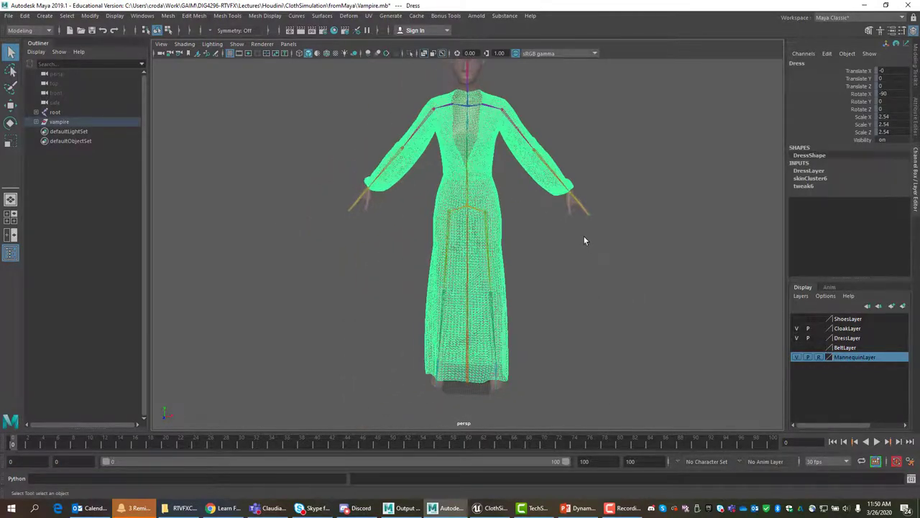
pyautogui.scroll(-2, 583, 236)
pyautogui.keyDown('alt'); pyautogui.moveTo(584, 241); pyautogui.dragTo(558, 255); pyautogui.keyUp('alt')
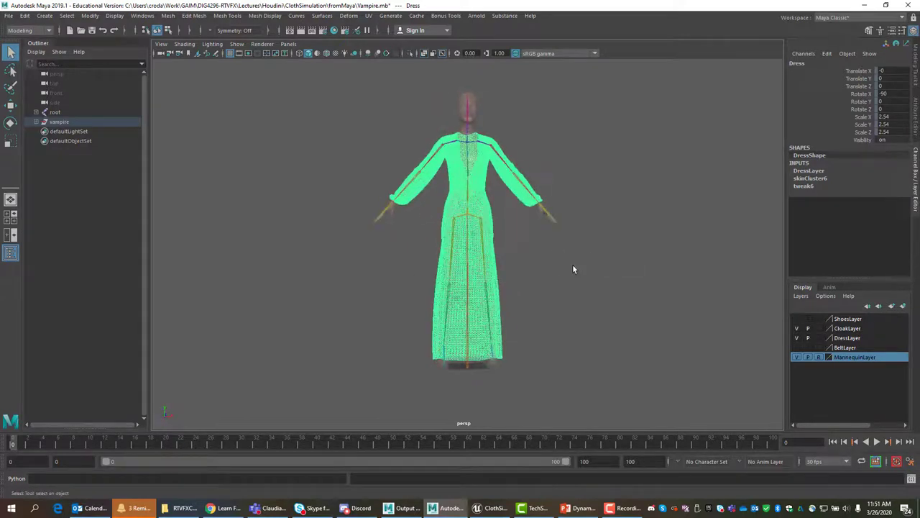
pyautogui.click(573, 268)
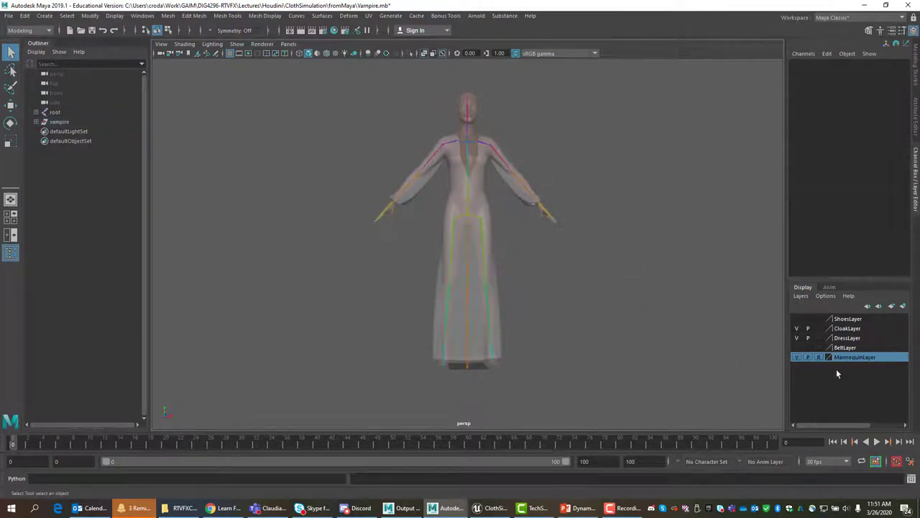
# Hide CloakLayer, and toggle DressLayer and MannequinLayer off and on to inspect the body and dress separately
pyautogui.click(797, 329)
pyautogui.click(797, 338)
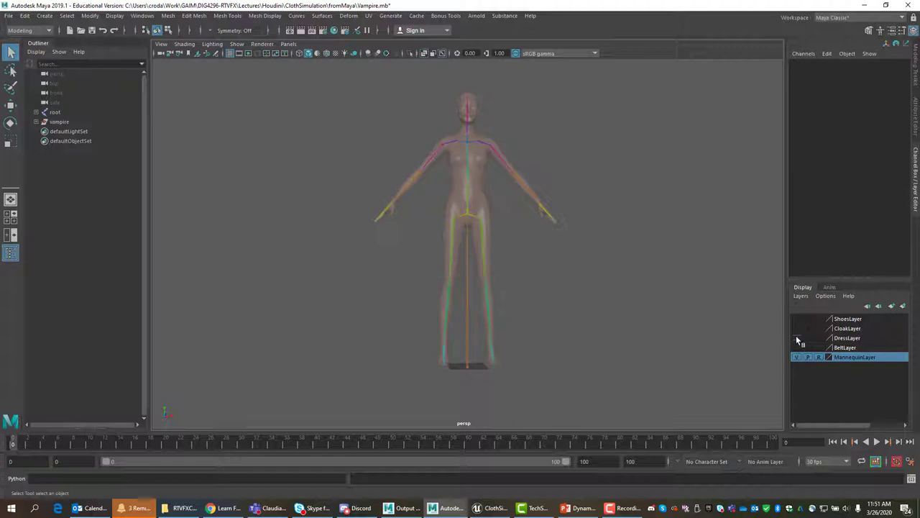
pyautogui.click(797, 338)
pyautogui.click(796, 356)
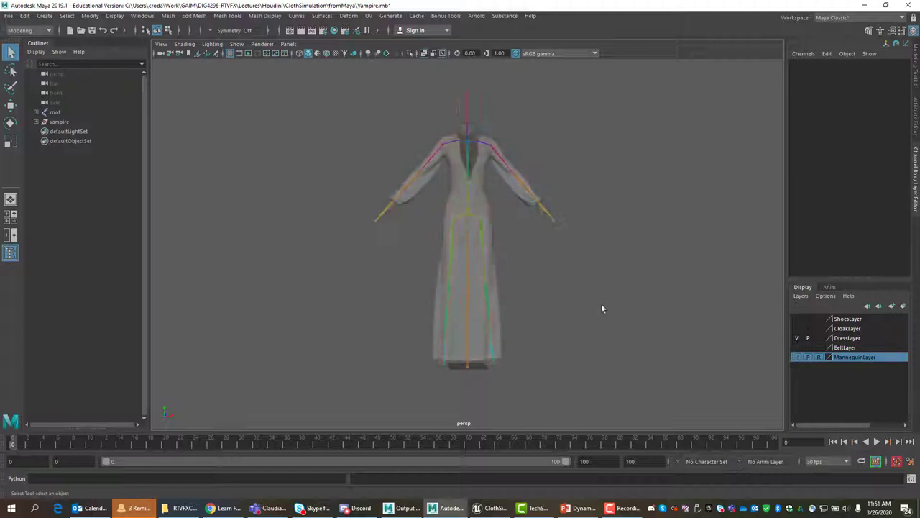
pyautogui.keyDown('alt'); pyautogui.moveTo(603, 272); pyautogui.dragTo(586, 285); pyautogui.keyUp('alt')
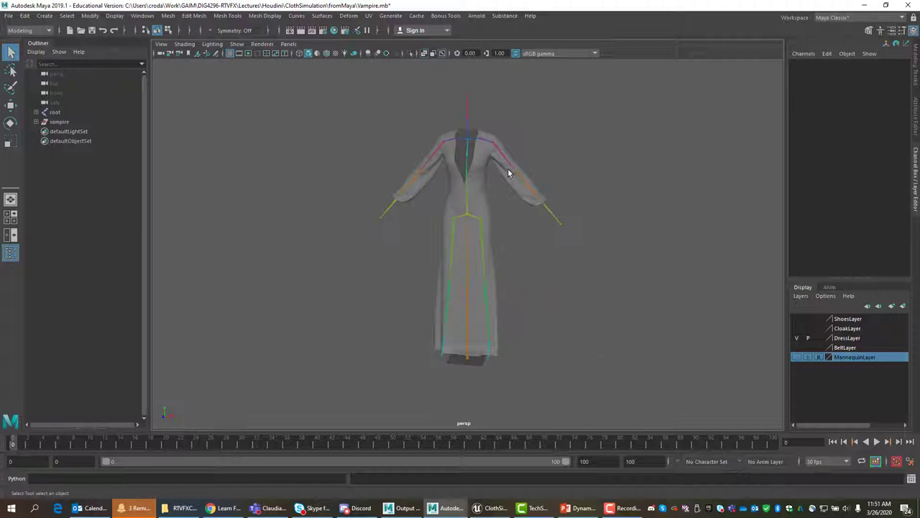
pyautogui.click(798, 357)
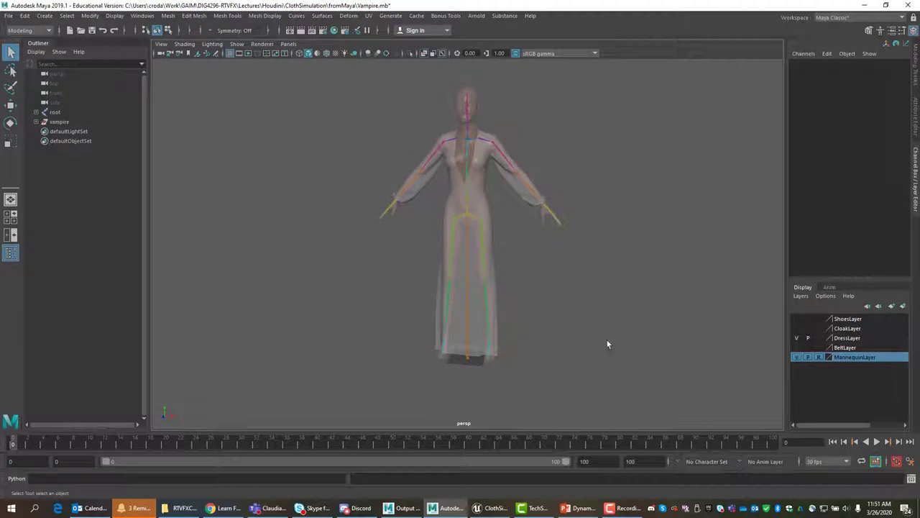
pyautogui.keyDown('alt'); pyautogui.moveTo(561, 339); pyautogui.dragTo(534, 362, button='middle'); pyautogui.keyUp('alt')
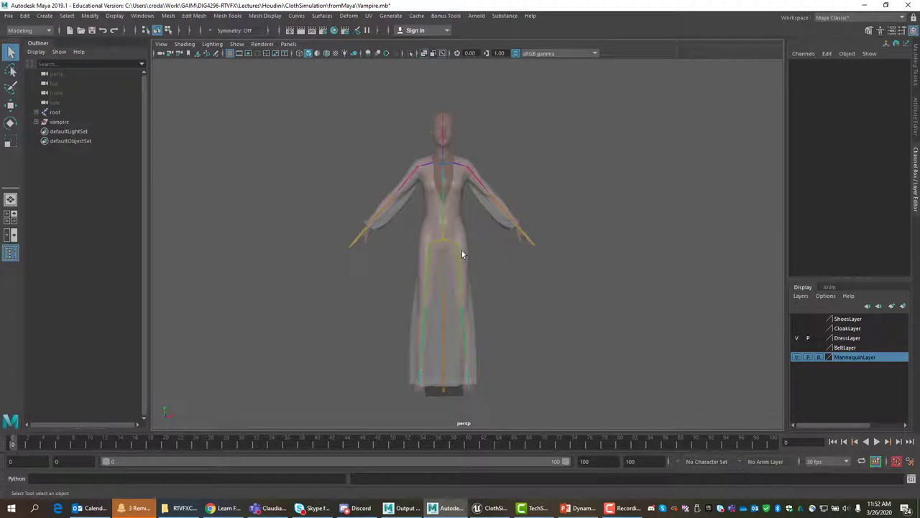
# Expand the vampire group and the full root joint hierarchy, and select everything from root through Dress
pyautogui.click(36, 122)
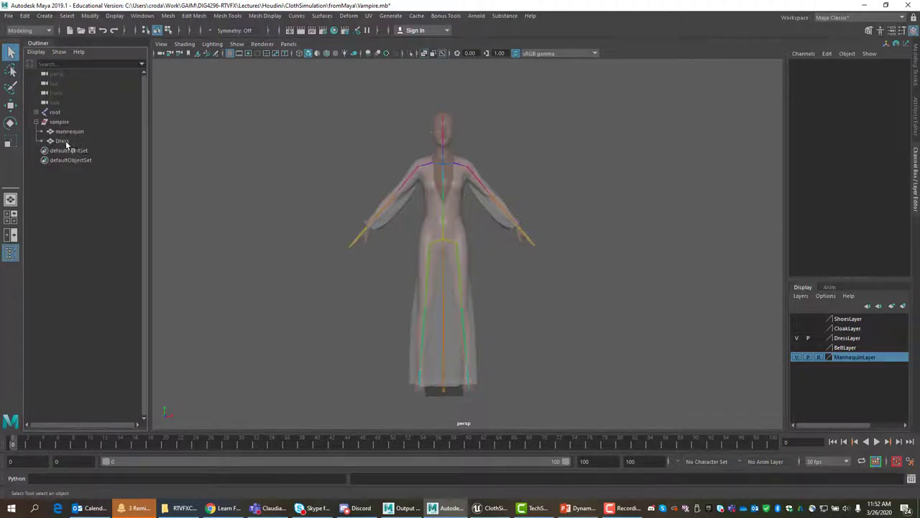
pyautogui.keyDown('shift'); pyautogui.click(36, 112); pyautogui.keyUp('shift')
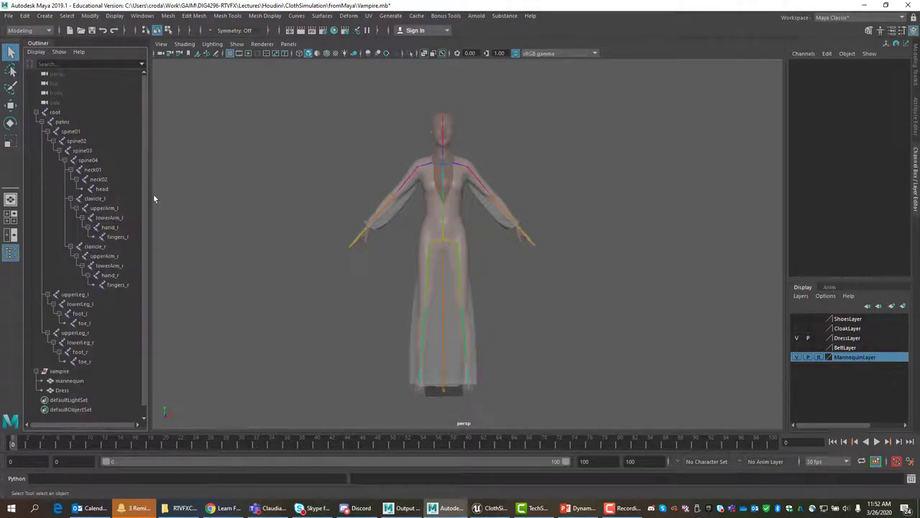
pyautogui.click(36, 112)
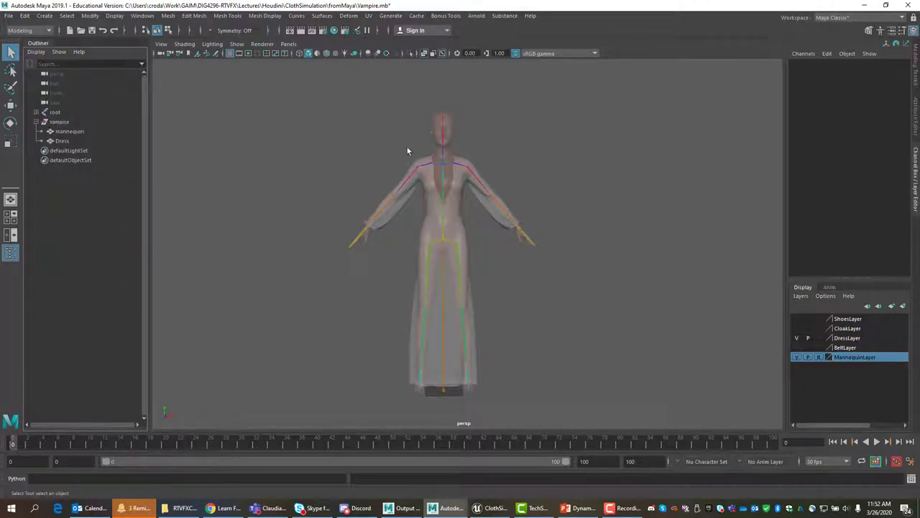
pyautogui.click(35, 112)
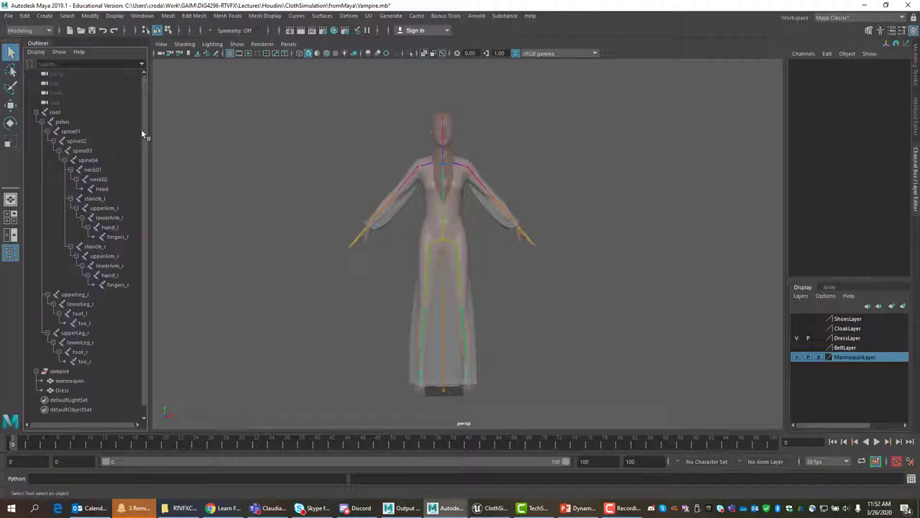
pyautogui.click(55, 113)
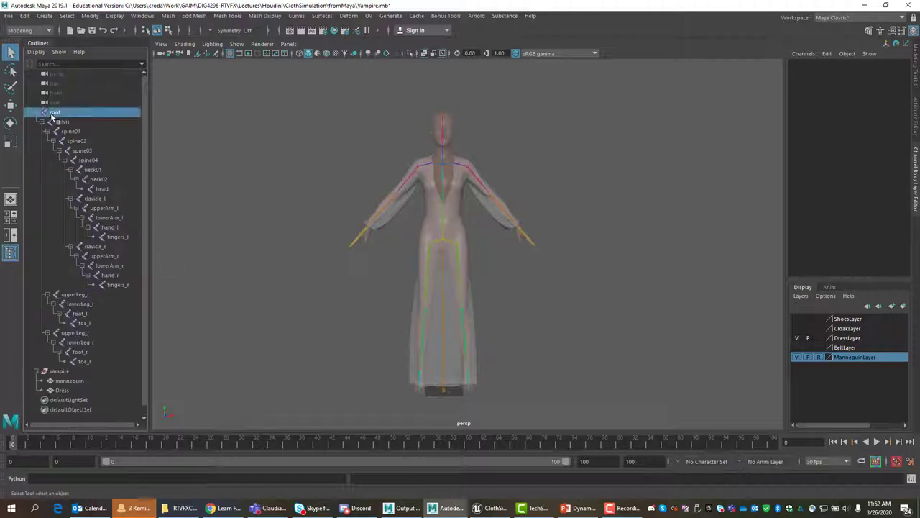
pyautogui.keyDown('shift'); pyautogui.click(72, 391); pyautogui.keyUp('shift')
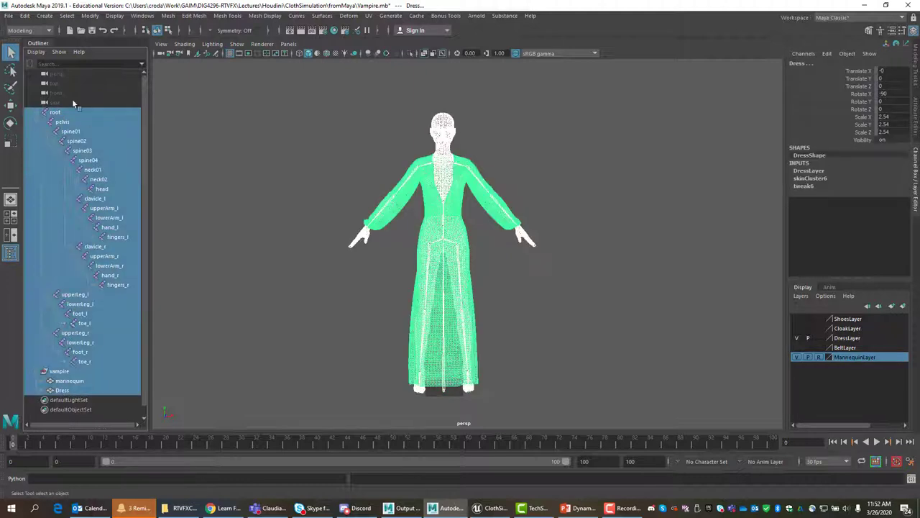
# Start sending the selection to Unreal and browse up from the FacialRigging project to the Work folder
pyautogui.click(8, 16)
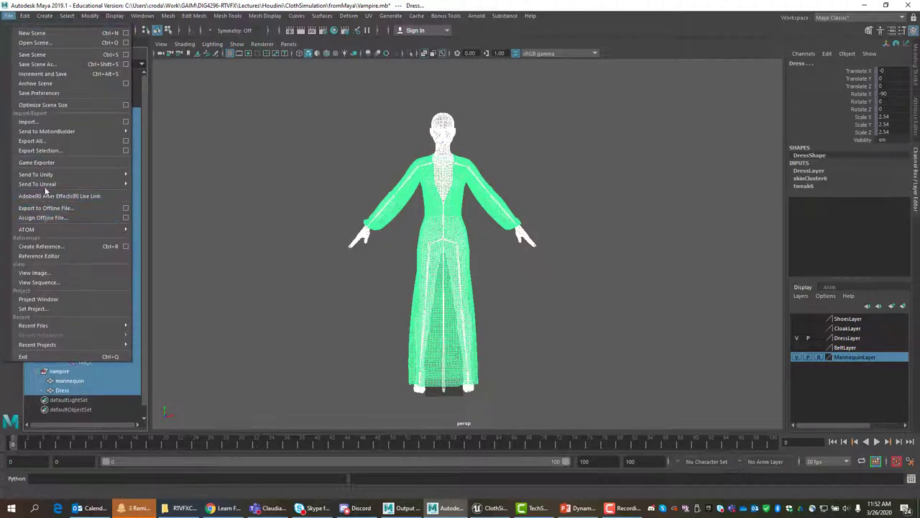
pyautogui.moveTo(42, 187)
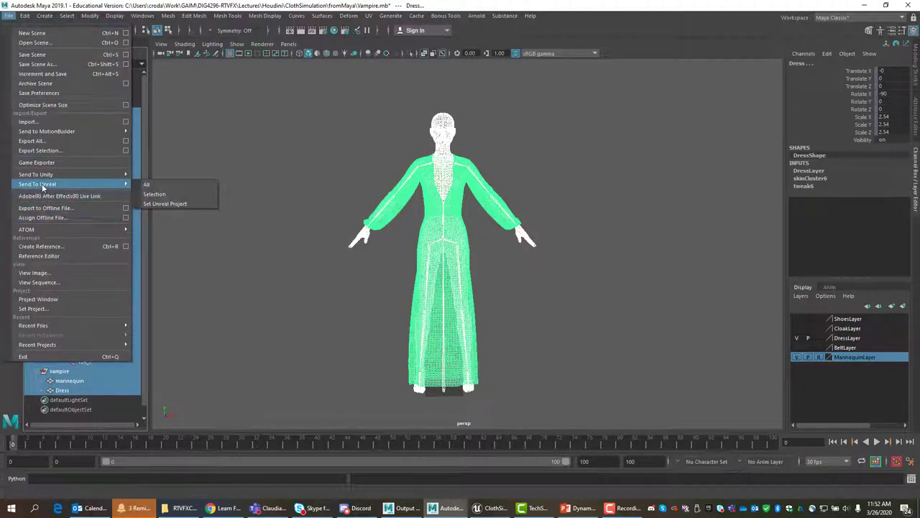
pyautogui.click(161, 199)
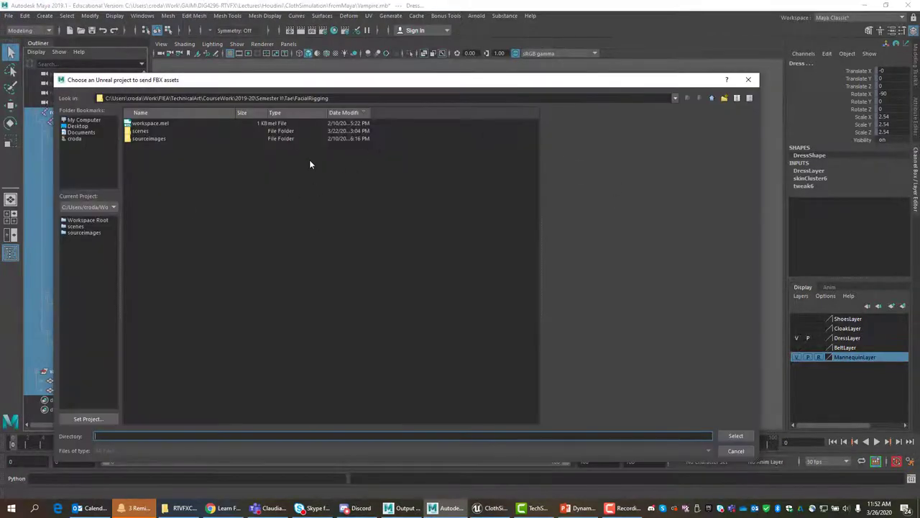
pyautogui.click(712, 97)
pyautogui.click(712, 98)
pyautogui.click(712, 98)
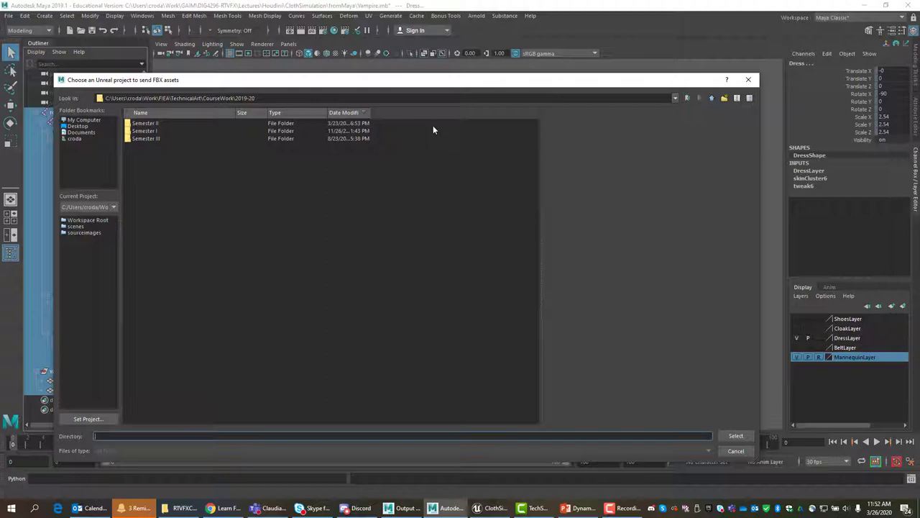
pyautogui.click(713, 100)
pyautogui.click(713, 99)
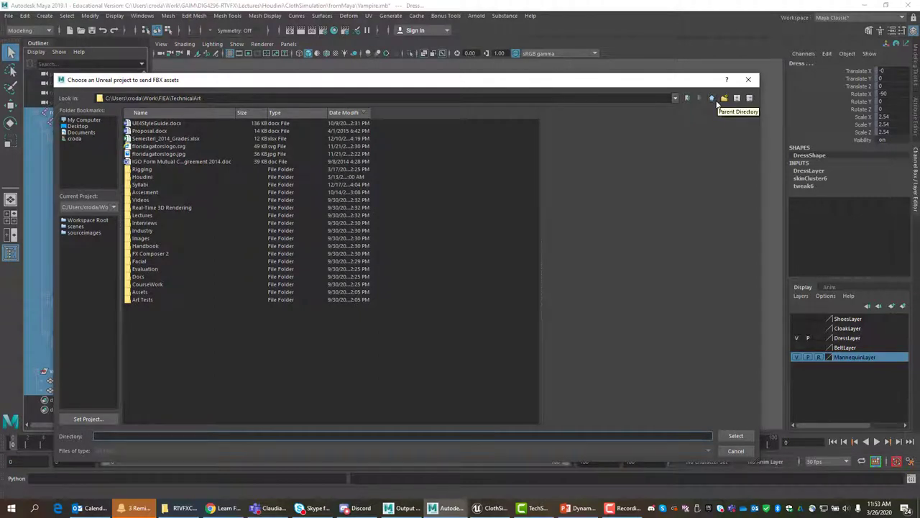
pyautogui.click(712, 98)
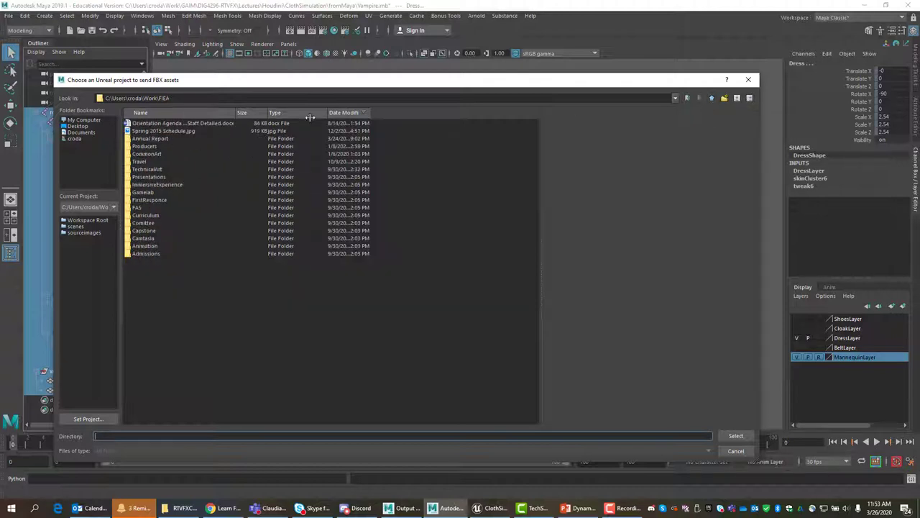
pyautogui.click(711, 100)
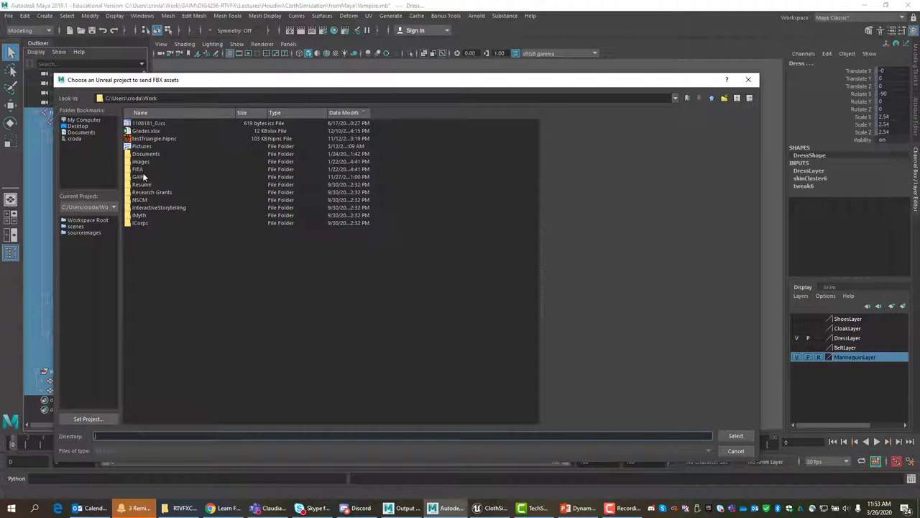
# Browse to GAIM/DIG4296-RTVFX/Lectures/Houdini/ClothSimulation/fromMaya in the Unreal project chooser
pyautogui.doubleClick(143, 176)
pyautogui.doubleClick(148, 124)
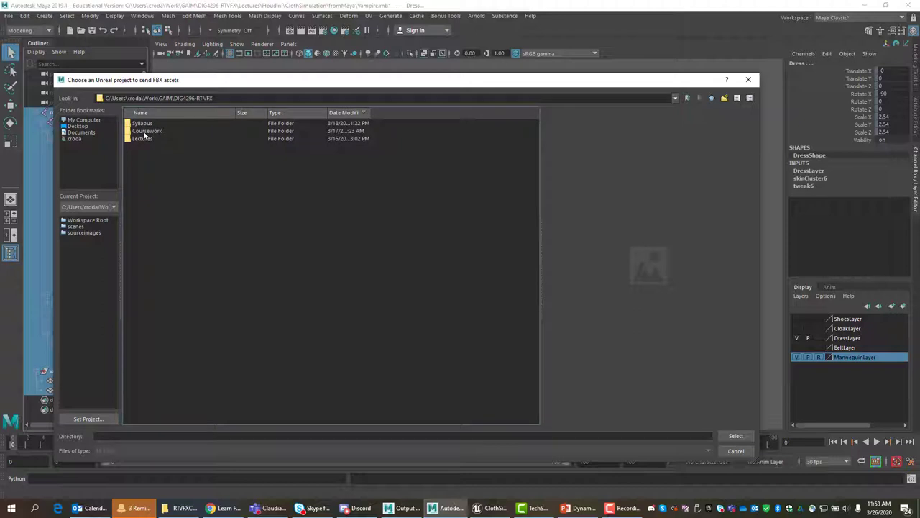
pyautogui.doubleClick(143, 139)
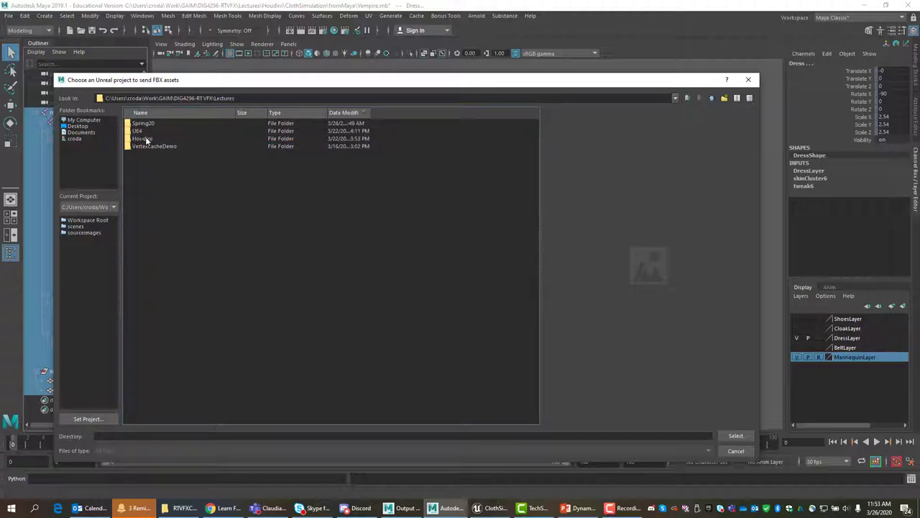
pyautogui.doubleClick(146, 140)
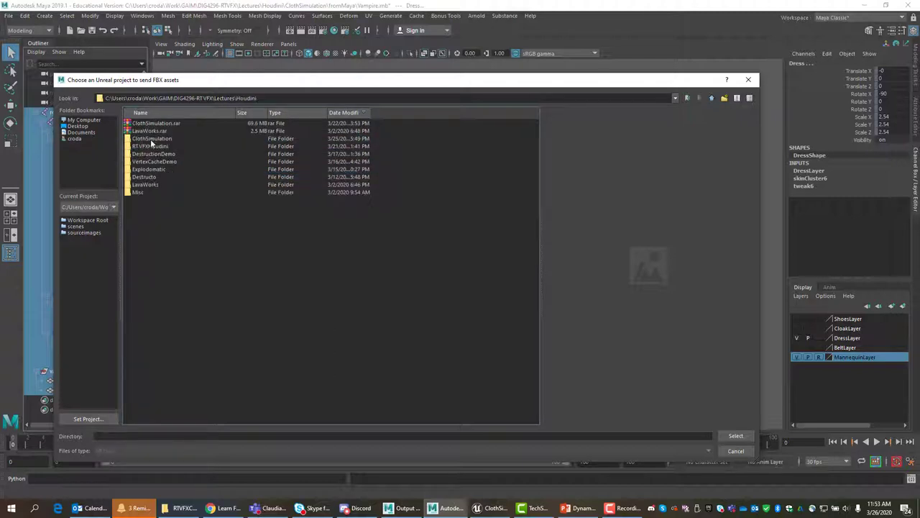
pyautogui.doubleClick(151, 139)
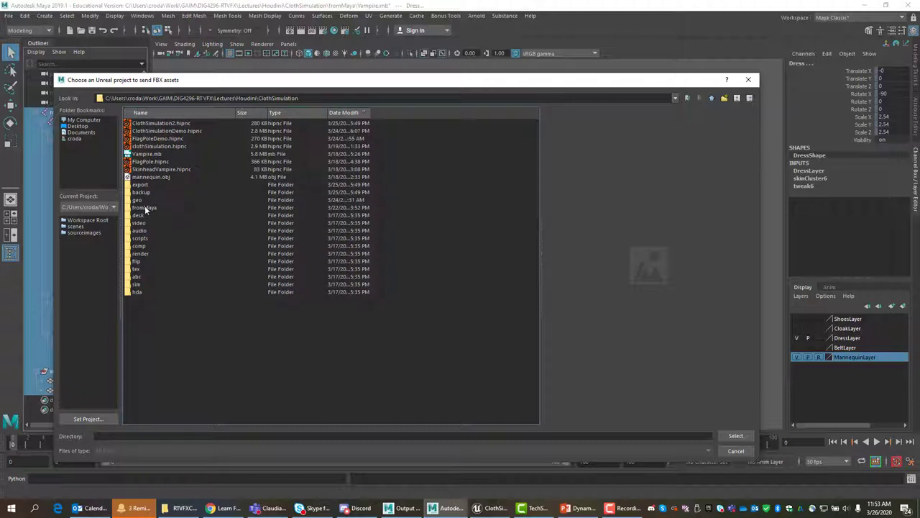
pyautogui.doubleClick(144, 207)
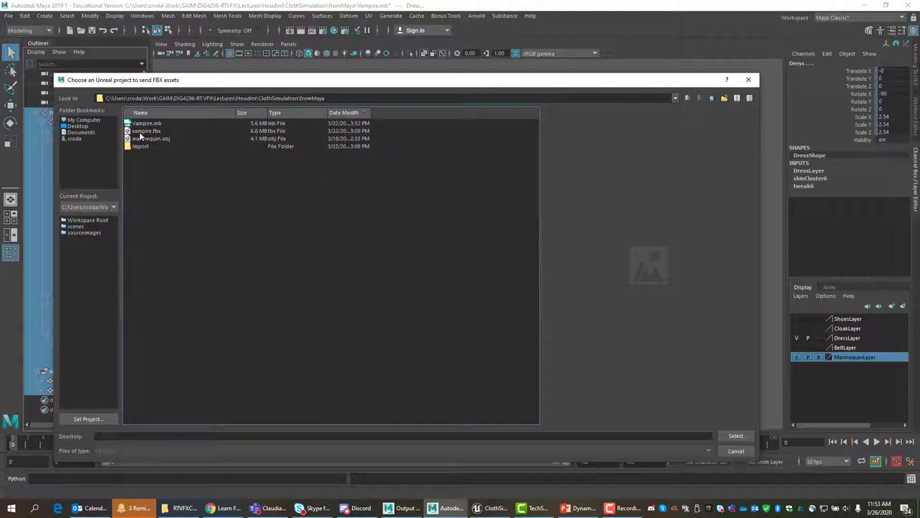
# Try to set the fromMaya folder inside ClothSimulation as the Unreal project for the FBX assets
pyautogui.click(141, 132)
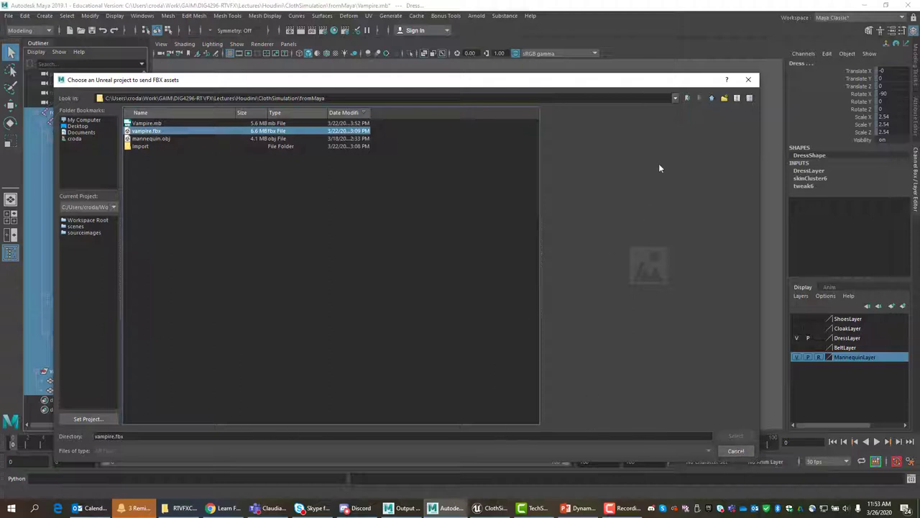
pyautogui.click(712, 98)
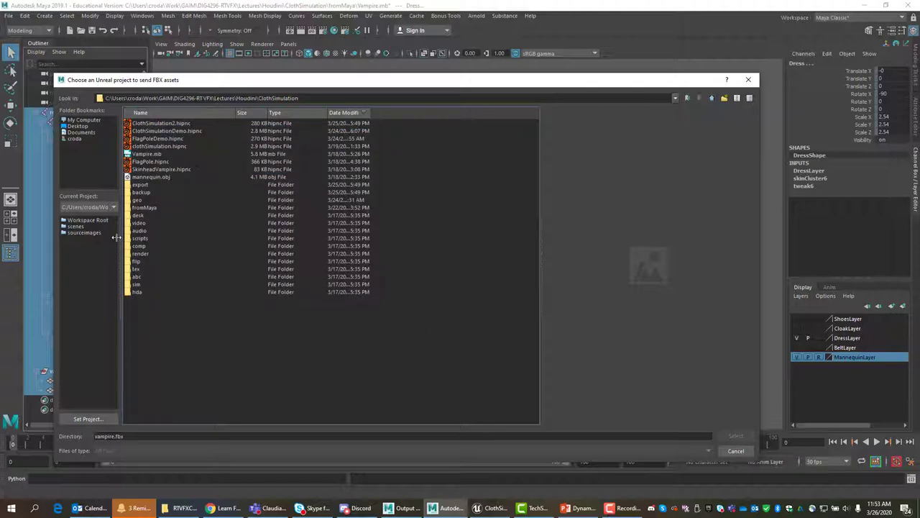
pyautogui.click(148, 207)
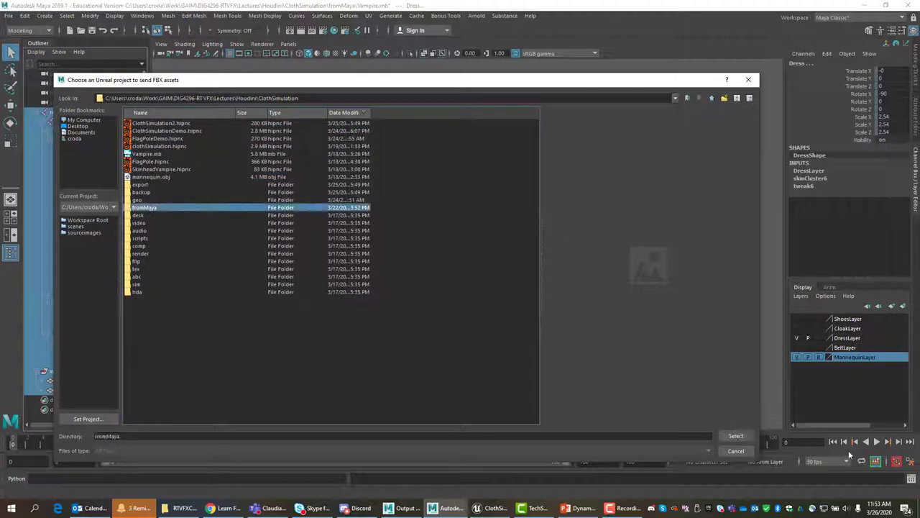
pyautogui.click(748, 435)
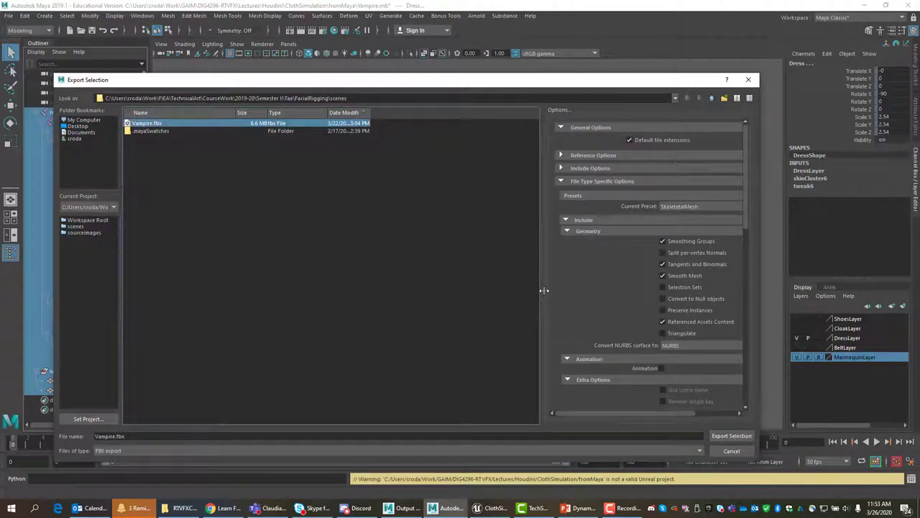
# Examine the FBX export's SkeletalMesh preset, geometry and animation options, and close the dialog without exporting
pyautogui.moveTo(538, 294); pyautogui.dragTo(399, 287)
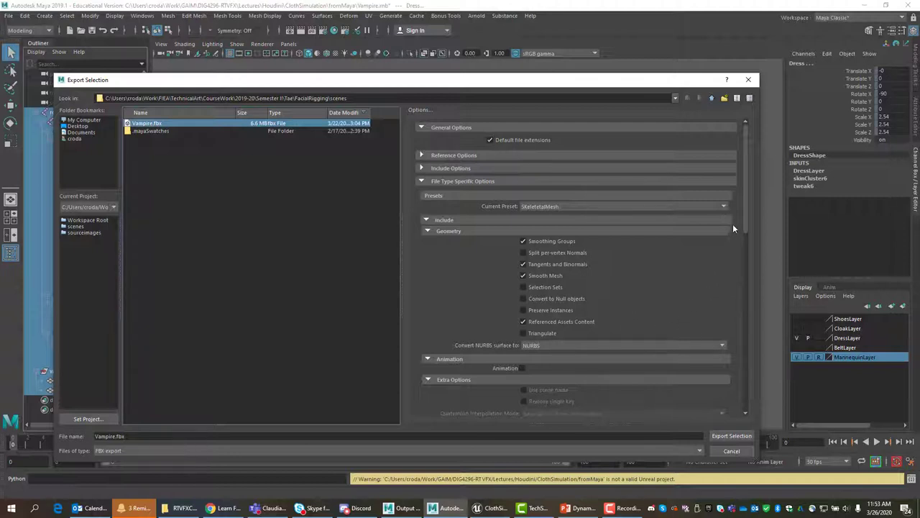
pyautogui.moveTo(748, 233); pyautogui.dragTo(753, 292)
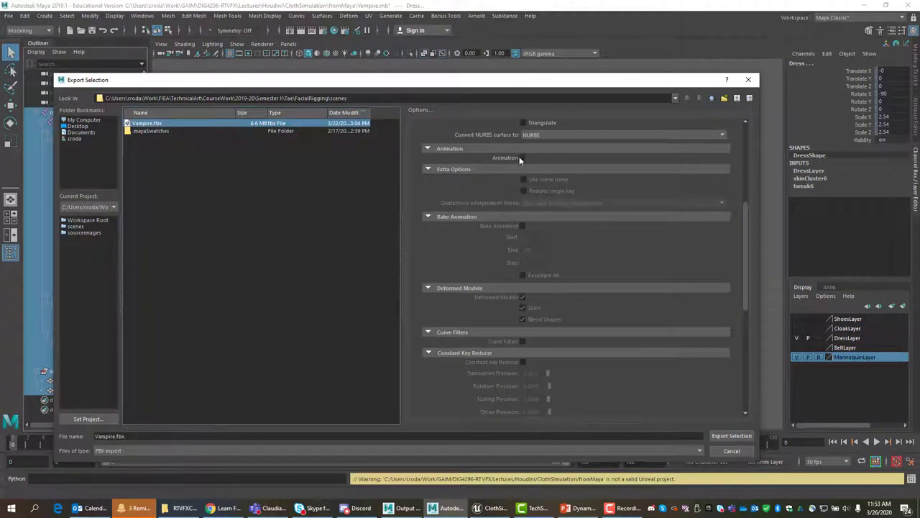
pyautogui.moveTo(746, 259); pyautogui.dragTo(658, 191)
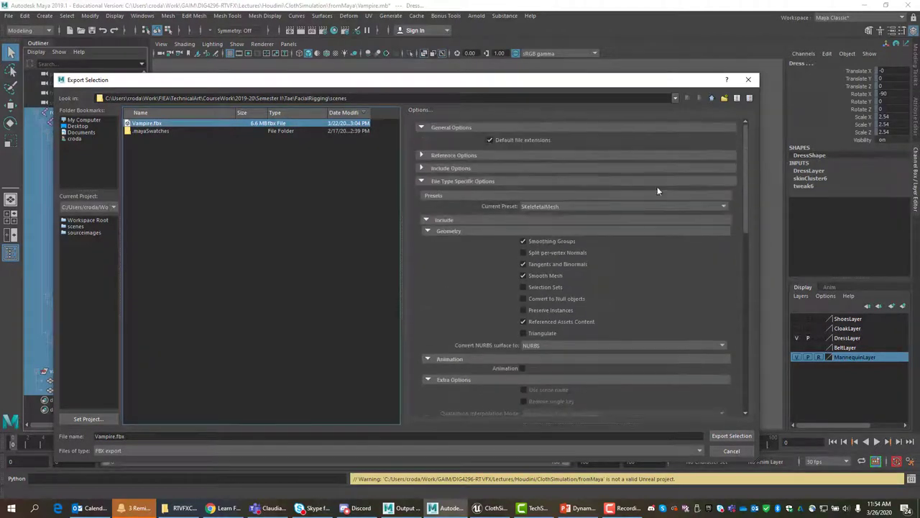
pyautogui.click(734, 451)
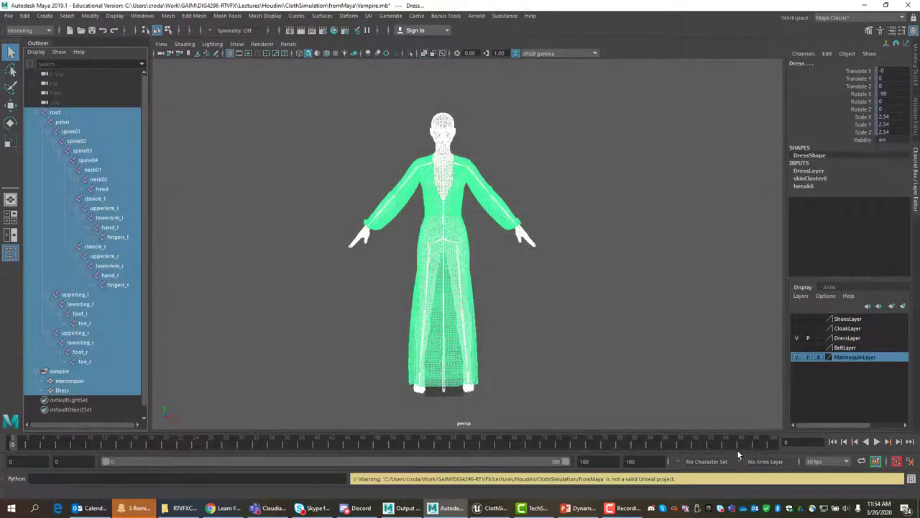
# Switch to the ClothSimulation4_23 project in Unreal Editor and create a folder named CharacterSim in Content
pyautogui.click(868, 7)
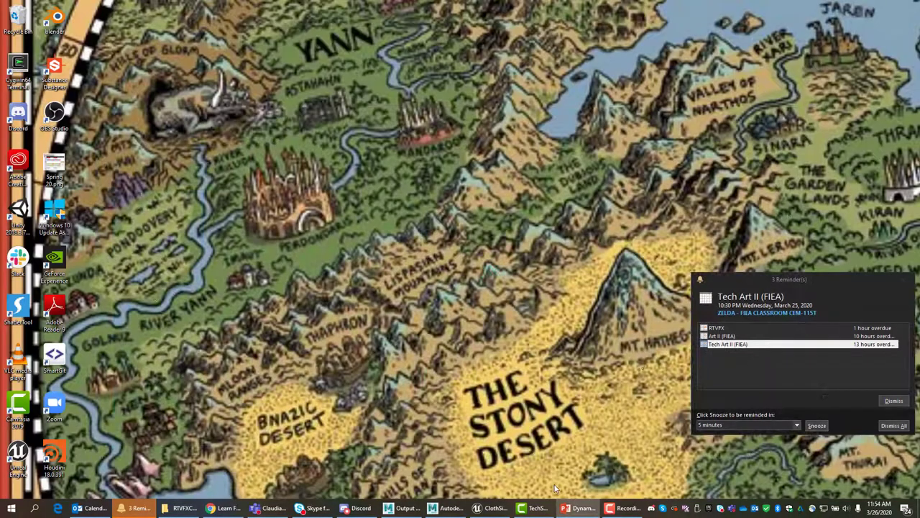
pyautogui.click(493, 508)
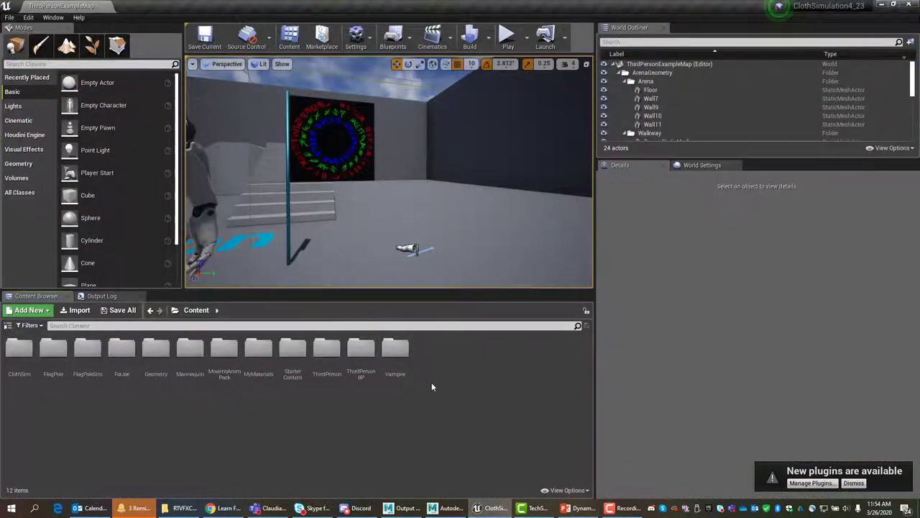
pyautogui.rightClick(435, 345)
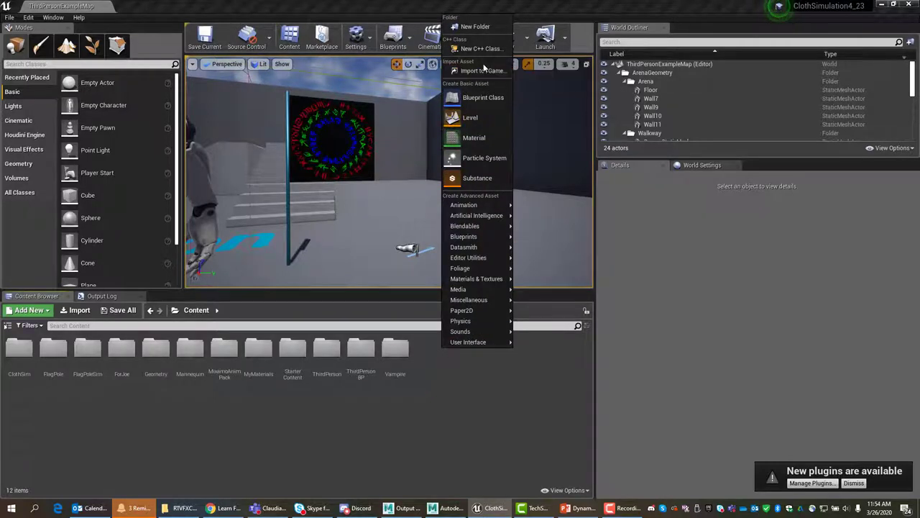
pyautogui.click(471, 27)
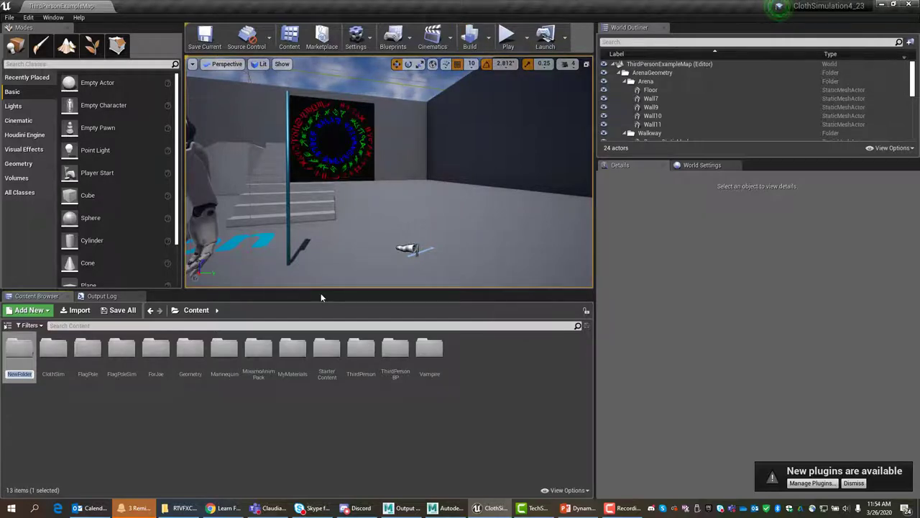
pyautogui.write('Character')
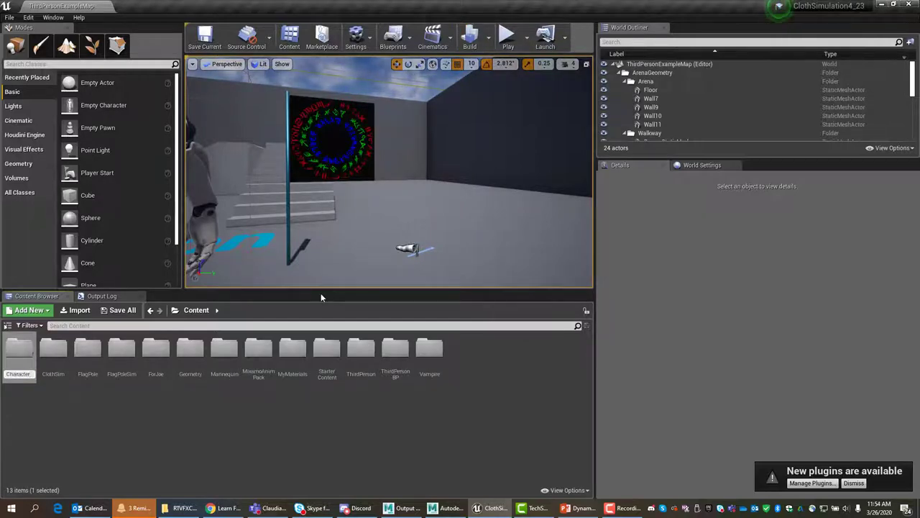
pyautogui.write('Sim')
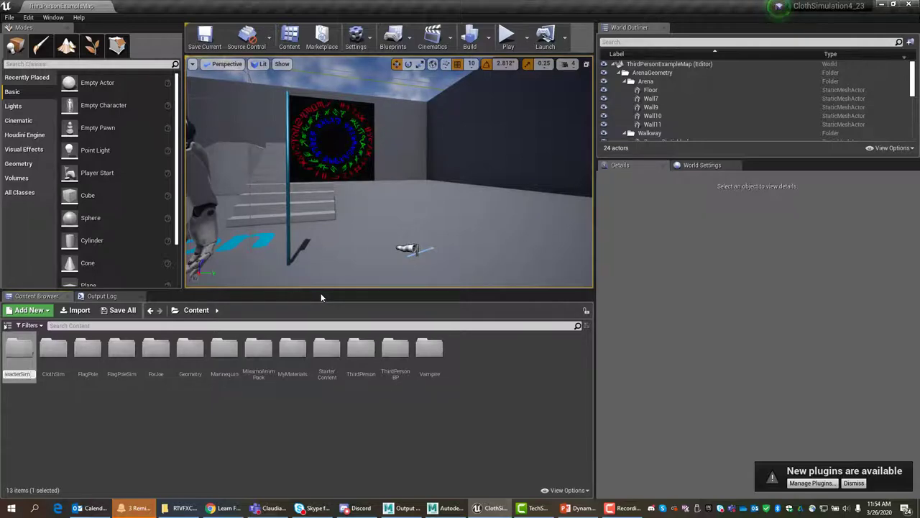
pyautogui.press('Return')
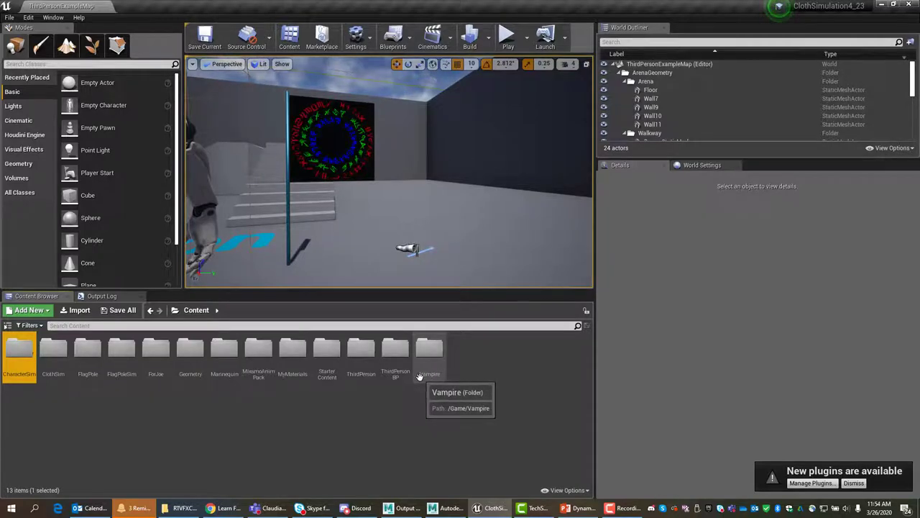
# Import vampire.fbx from ClothSimulation/fromMaya into the CharacterSim folder as a skeletal mesh with no existing skeleton assigned
pyautogui.doubleClick(18, 351)
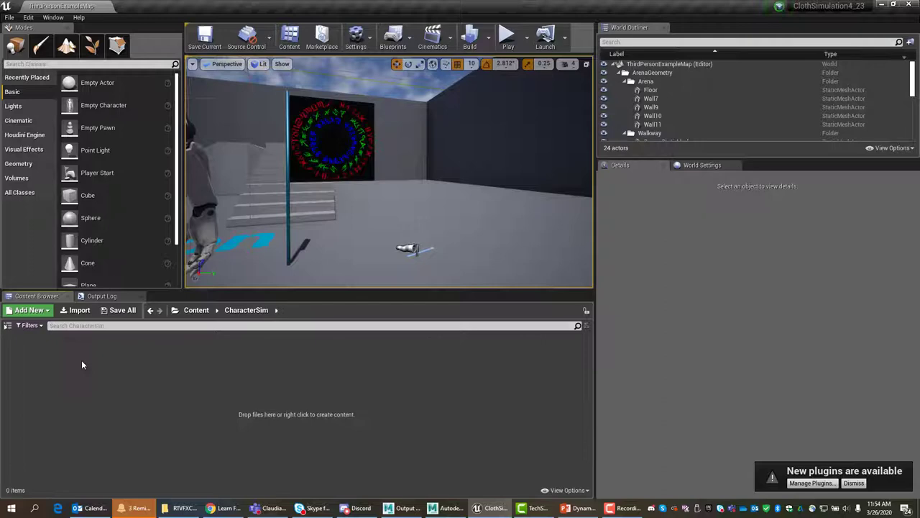
pyautogui.rightClick(184, 374)
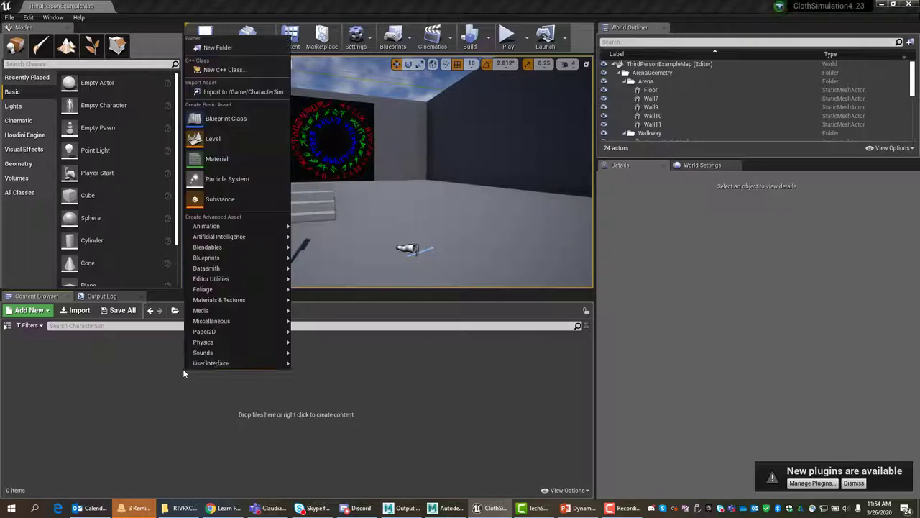
pyautogui.click(259, 92)
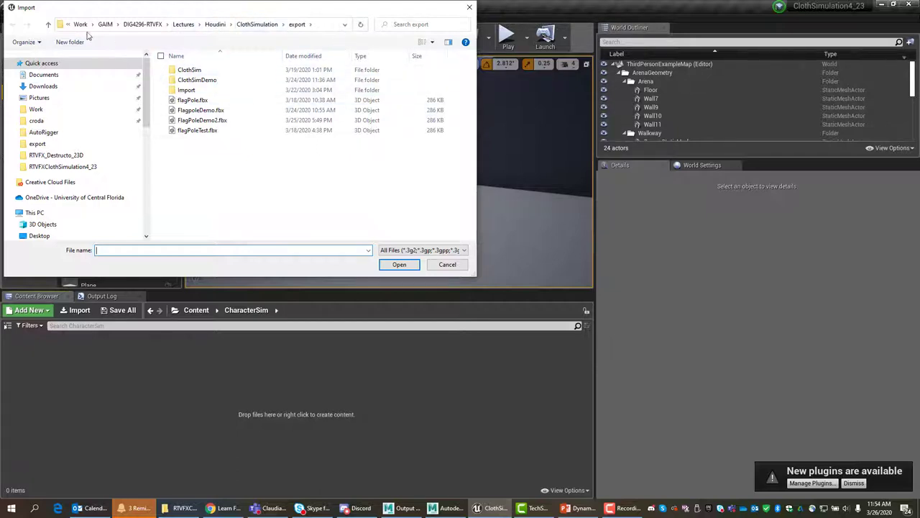
pyautogui.click(48, 24)
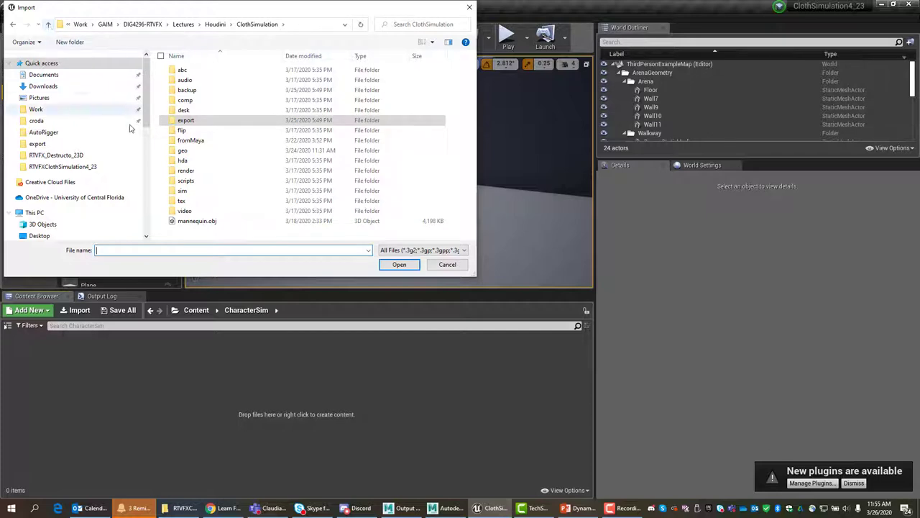
pyautogui.doubleClick(190, 142)
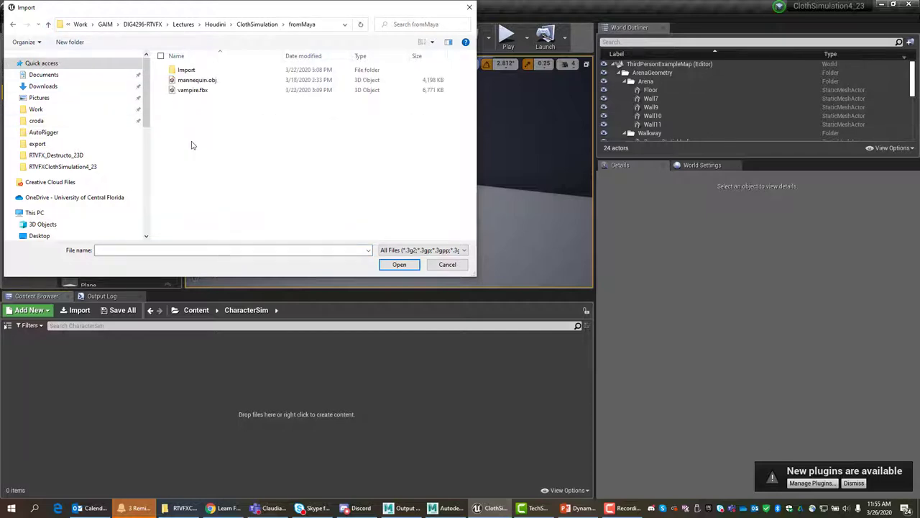
pyautogui.click(191, 91)
pyautogui.click(399, 266)
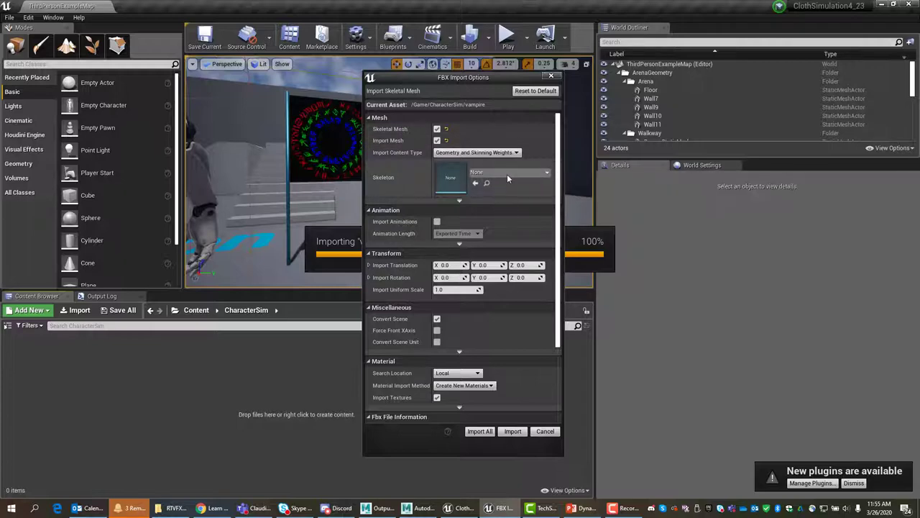
pyautogui.click(480, 432)
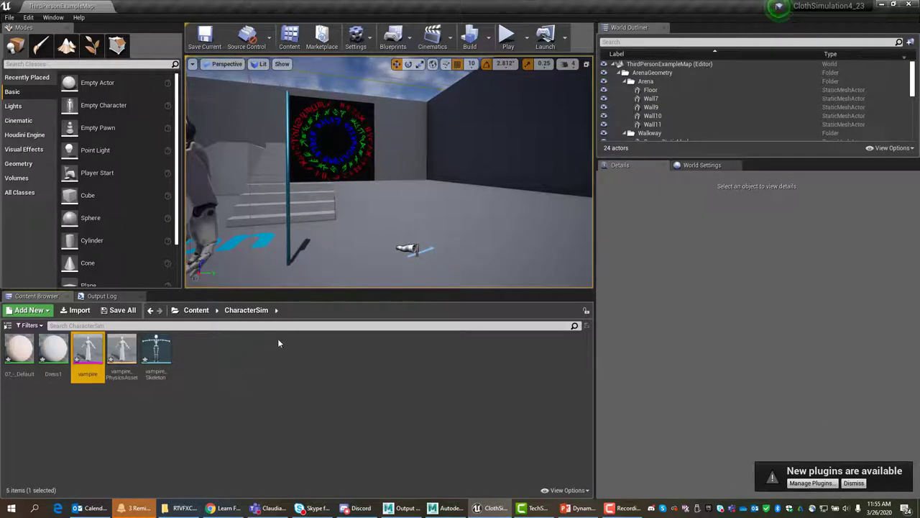
# Open the 07_-_Default material and separate its overlapping Param and result nodes in the graph
pyautogui.doubleClick(20, 353)
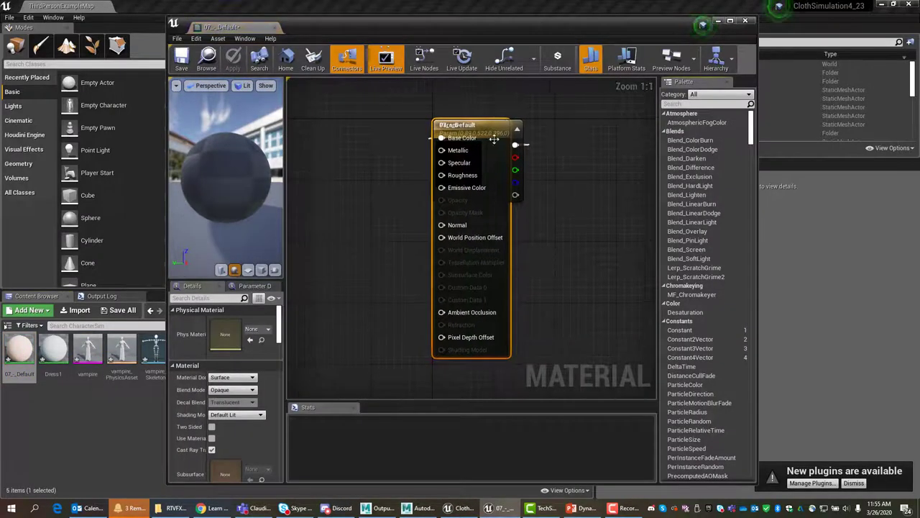
pyautogui.moveTo(461, 125); pyautogui.dragTo(598, 127)
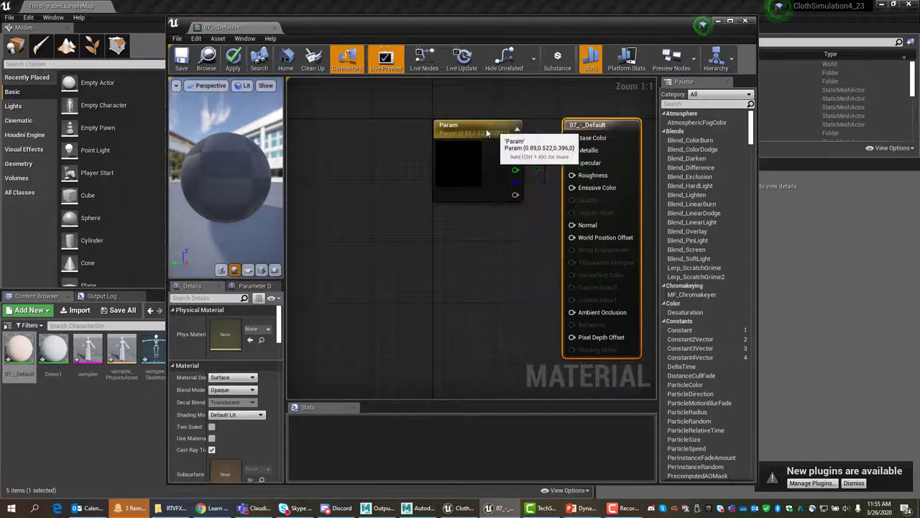
pyautogui.moveTo(479, 126); pyautogui.dragTo(402, 127)
pyautogui.moveTo(597, 124); pyautogui.dragTo(501, 135)
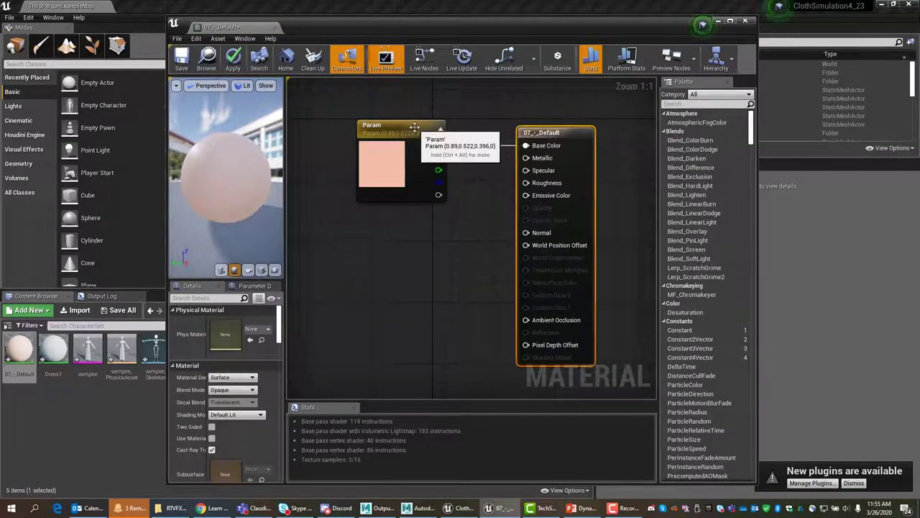
pyautogui.moveTo(418, 131); pyautogui.dragTo(417, 123)
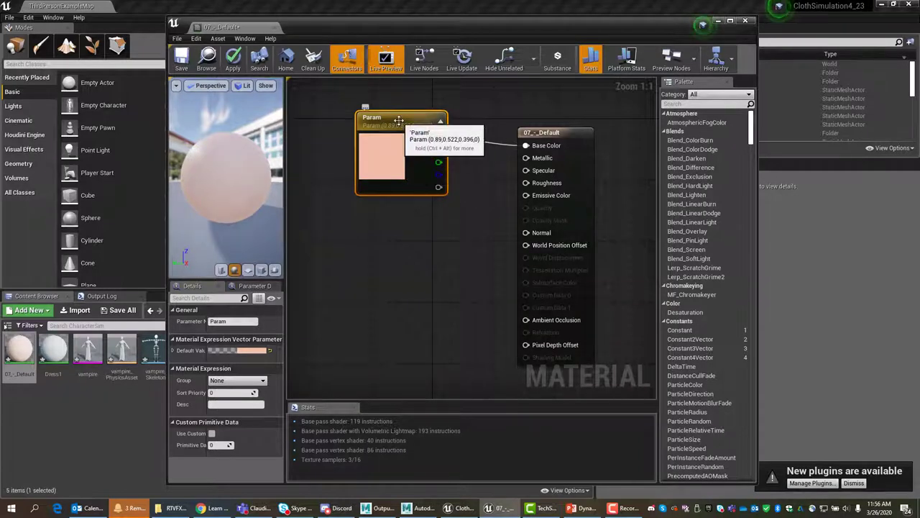
# Set the Param node's default colour to a pale green, about R 0.65, G 0.89, B 0.498
pyautogui.click(252, 350)
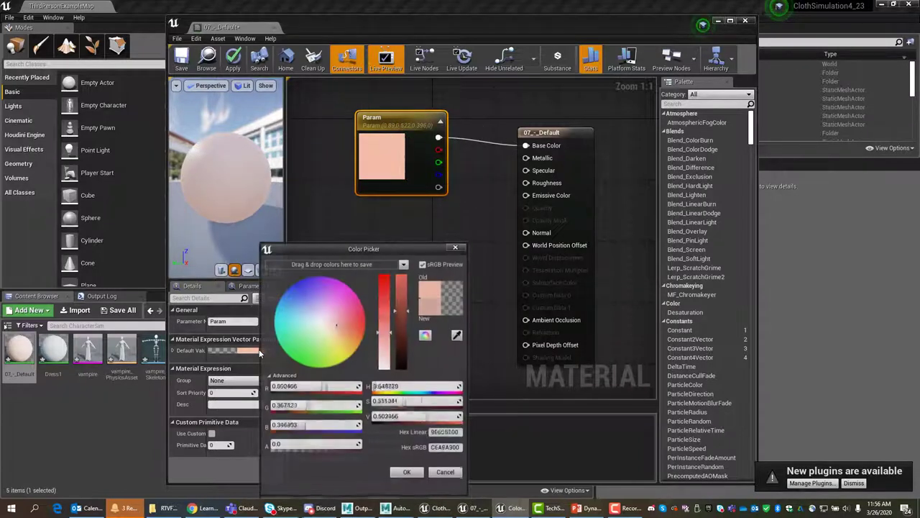
pyautogui.moveTo(345, 330); pyautogui.dragTo(317, 342)
pyautogui.click(321, 340)
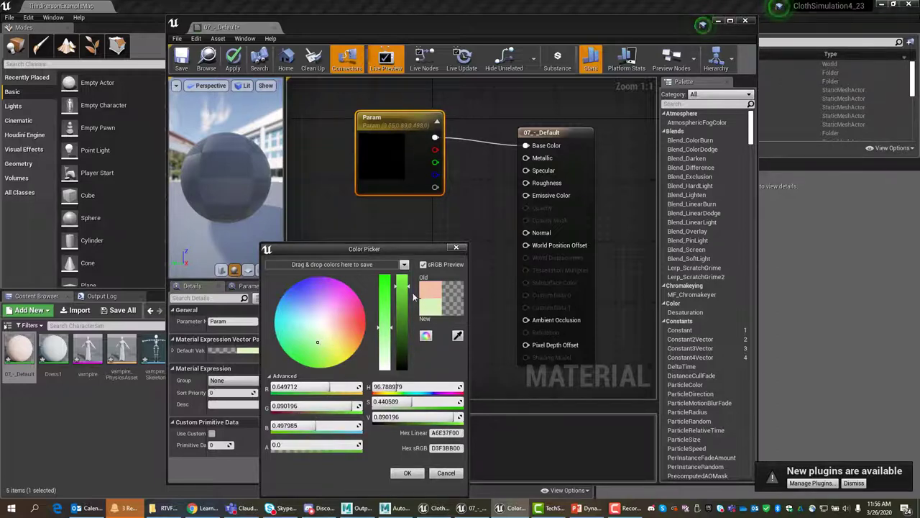
pyautogui.click(407, 473)
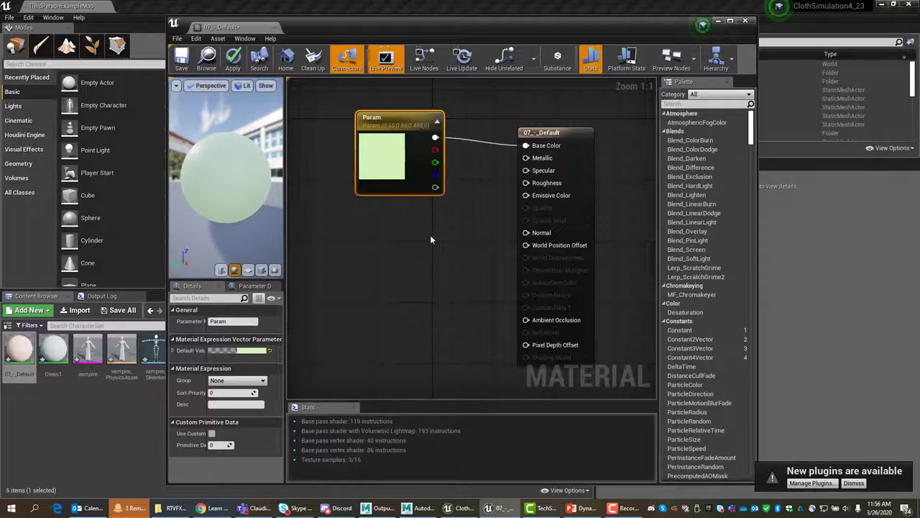
# Add a Constant node below Param and connect it to the material's Roughness input
pyautogui.moveTo(397, 230); pyautogui.dragTo(400, 232, button='right')
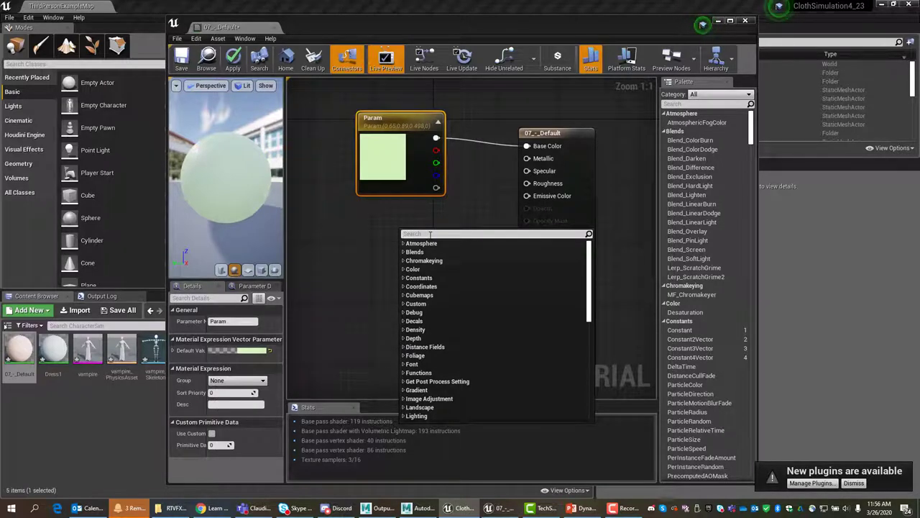
pyautogui.write('const')
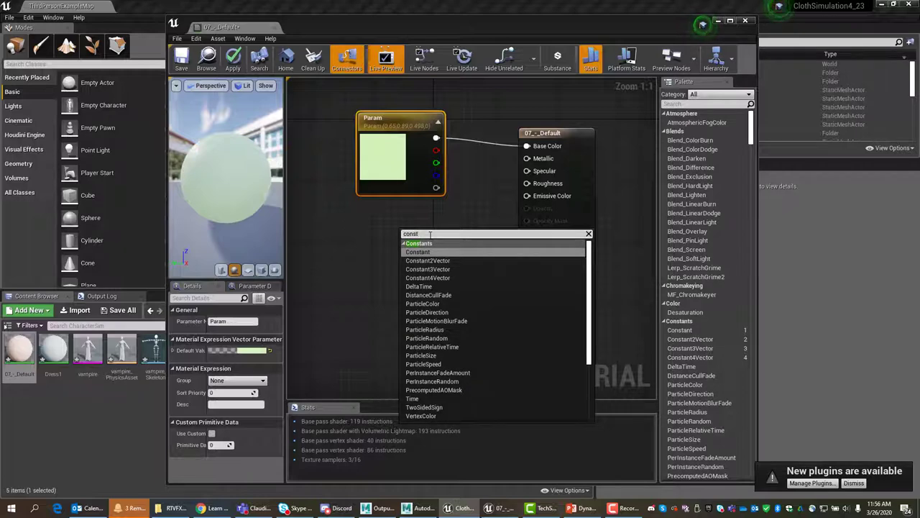
pyautogui.click(424, 252)
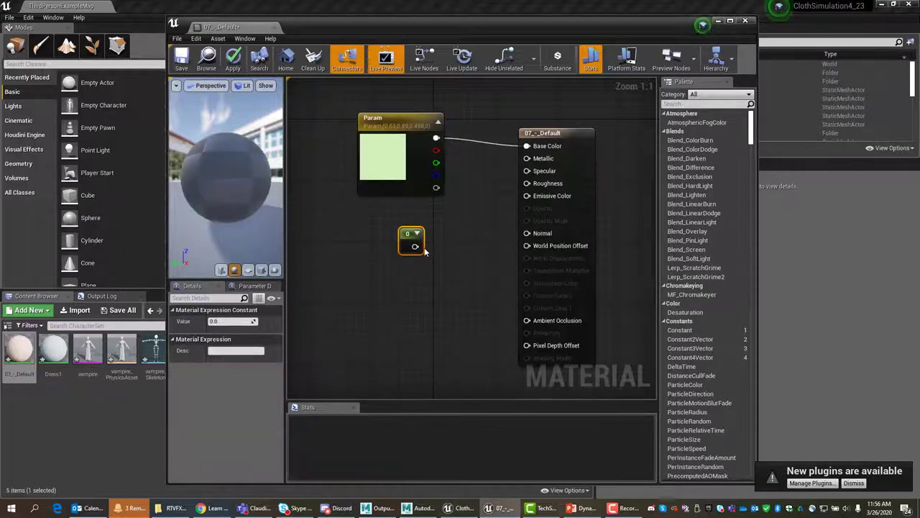
pyautogui.moveTo(415, 246); pyautogui.dragTo(527, 184)
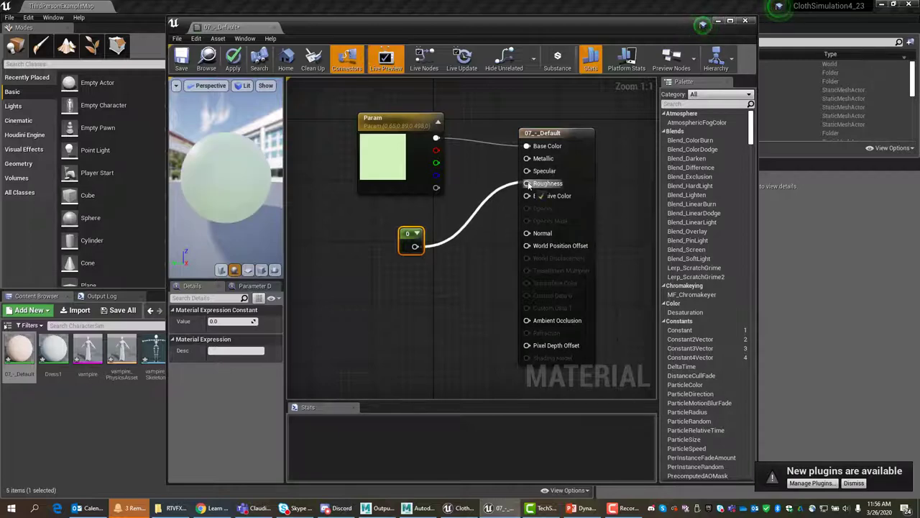
# Set the roughness constant to 0.9, tidy its placement, and save and close the 07_-_Default material
pyautogui.click(222, 321)
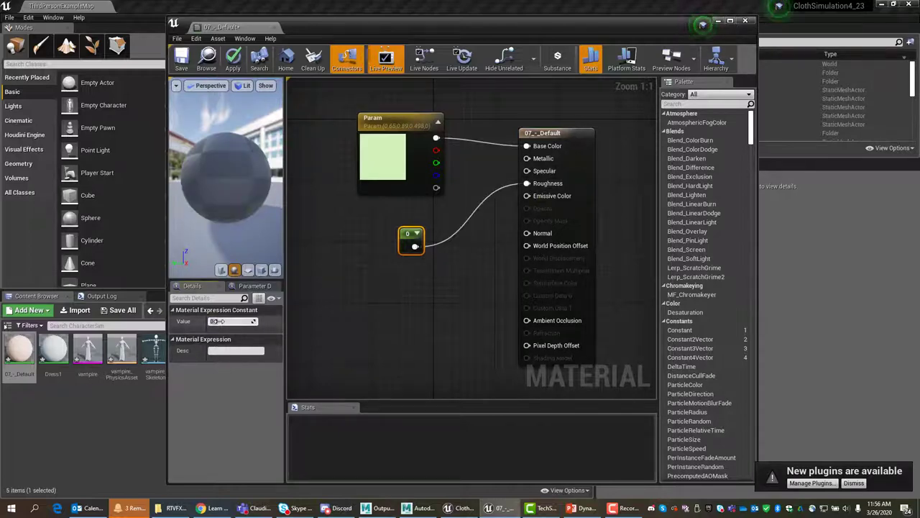
pyautogui.write('.')
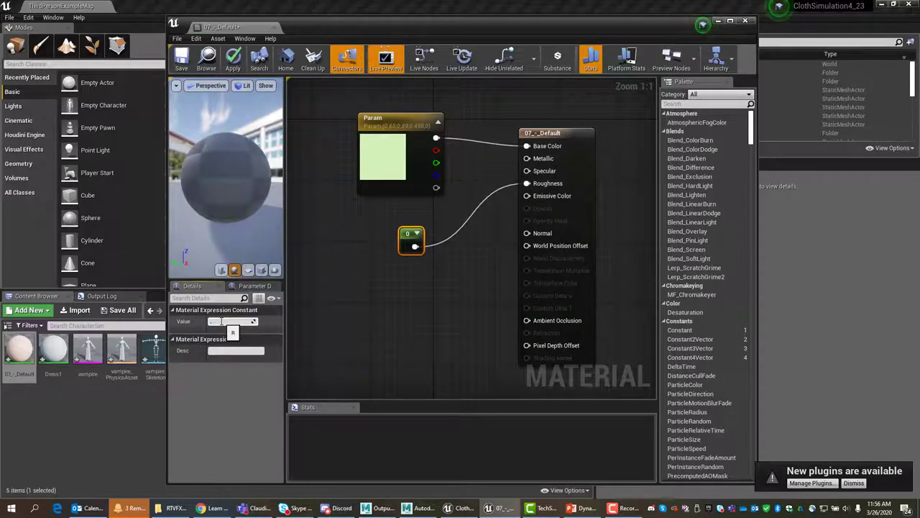
pyautogui.write('9')
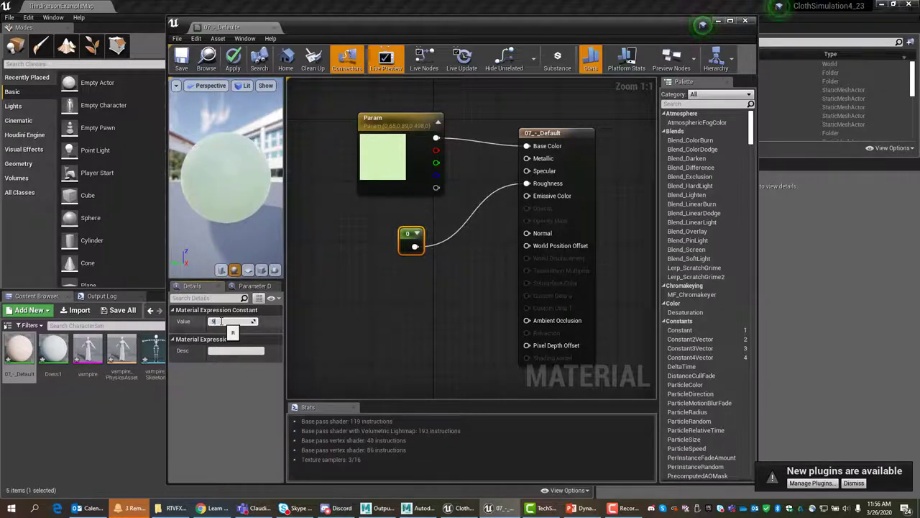
pyautogui.press('Return')
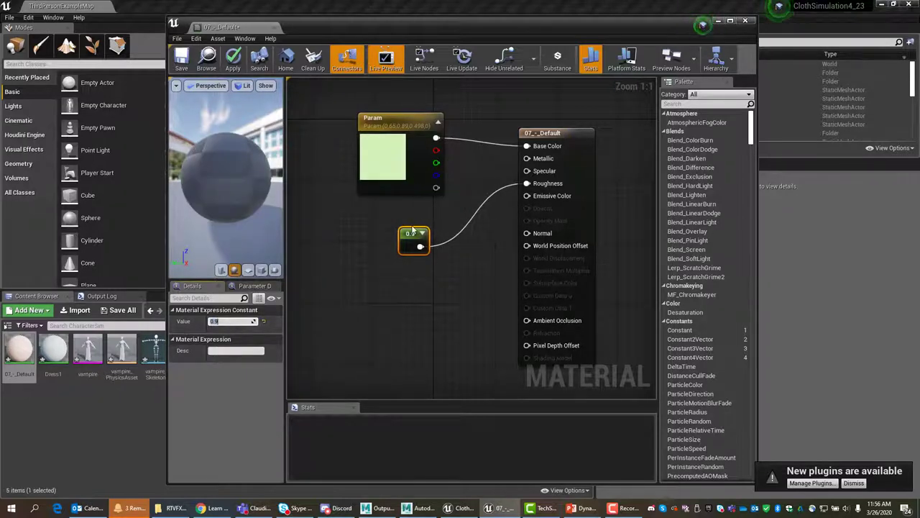
pyautogui.moveTo(414, 232); pyautogui.dragTo(422, 221)
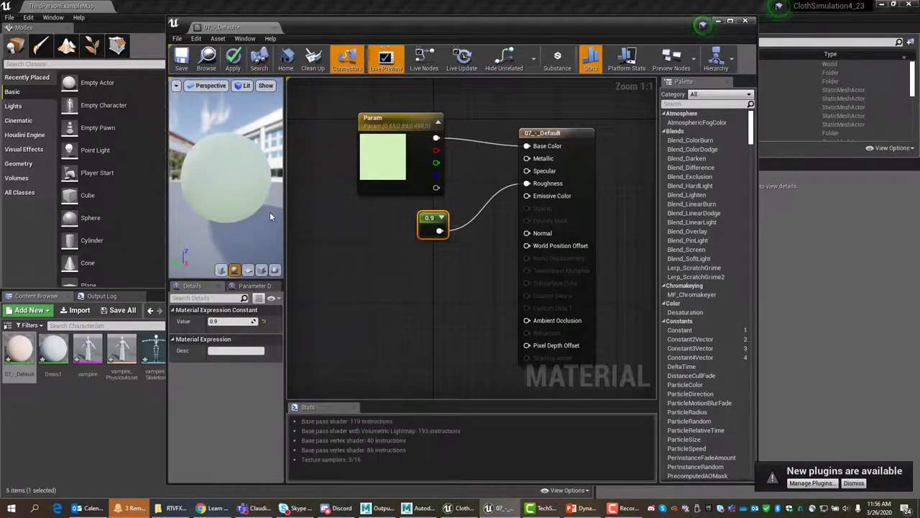
pyautogui.click(181, 58)
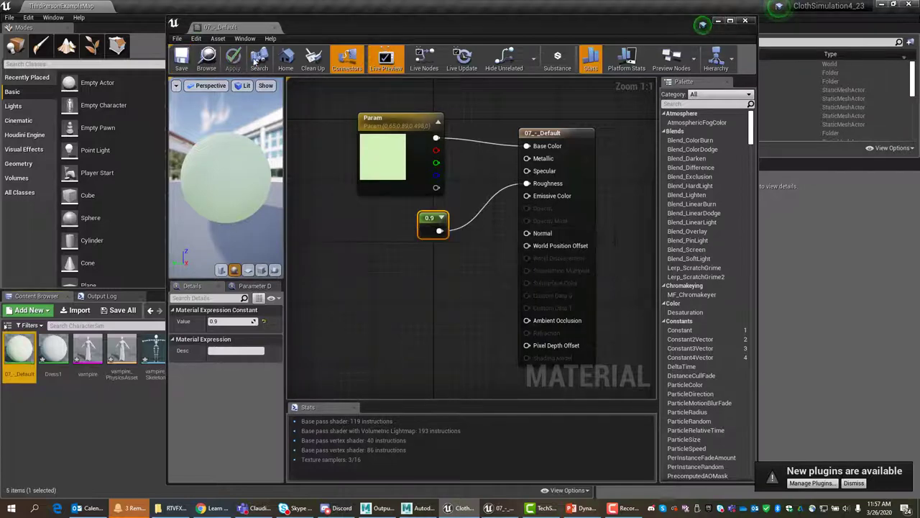
pyautogui.click(745, 22)
# Open the Dress1 material, separate its Param and result nodes, and dock its editor in the main window
pyautogui.doubleClick(58, 353)
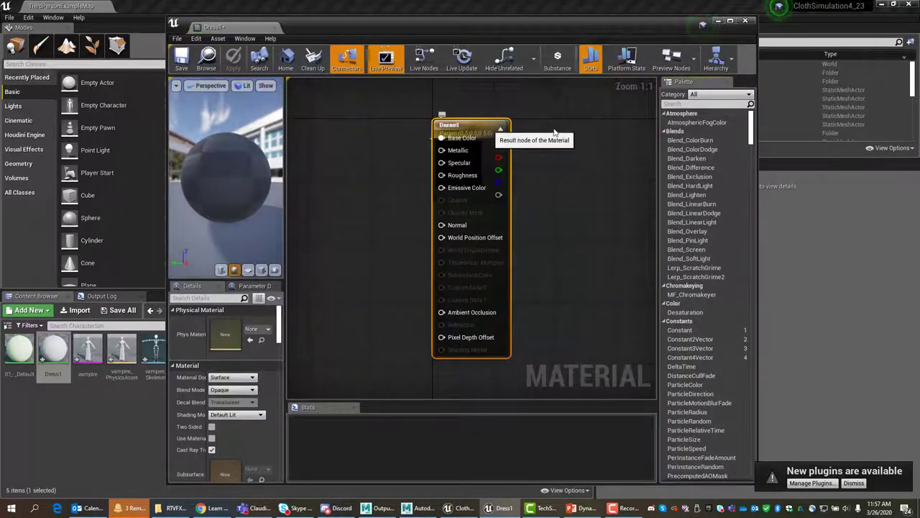
pyautogui.moveTo(494, 128); pyautogui.dragTo(609, 128)
pyautogui.click(446, 124)
pyautogui.moveTo(446, 124); pyautogui.dragTo(403, 111)
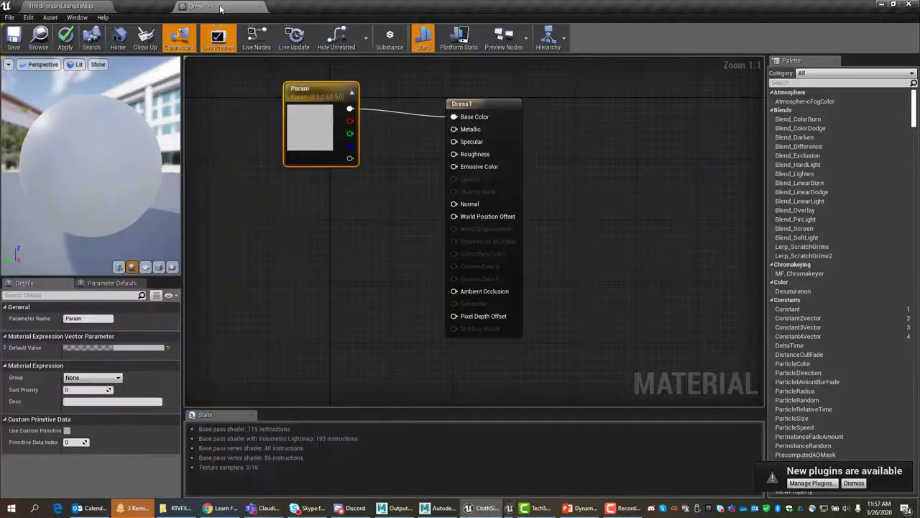
pyautogui.doubleClick(255, 29)
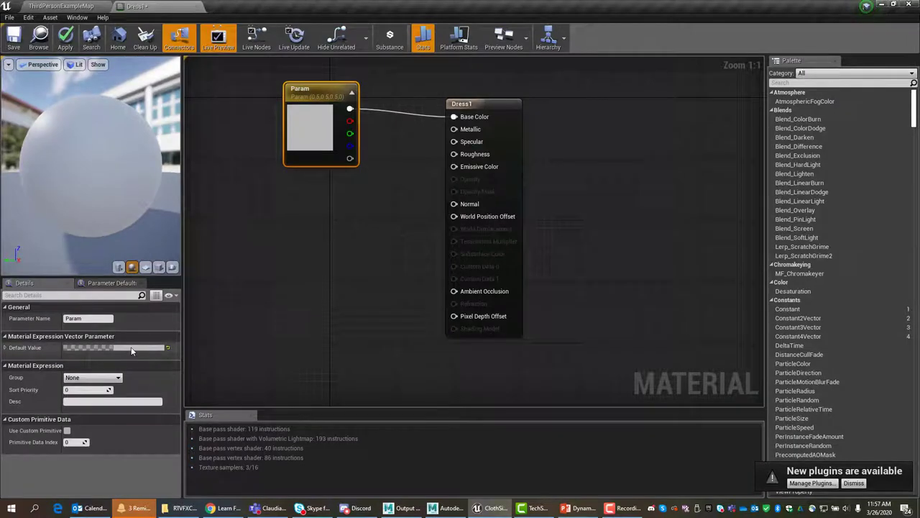
# Set the Param node's default colour to orange, about R 1.0, G 0.33, B 0.0
pyautogui.click(133, 347)
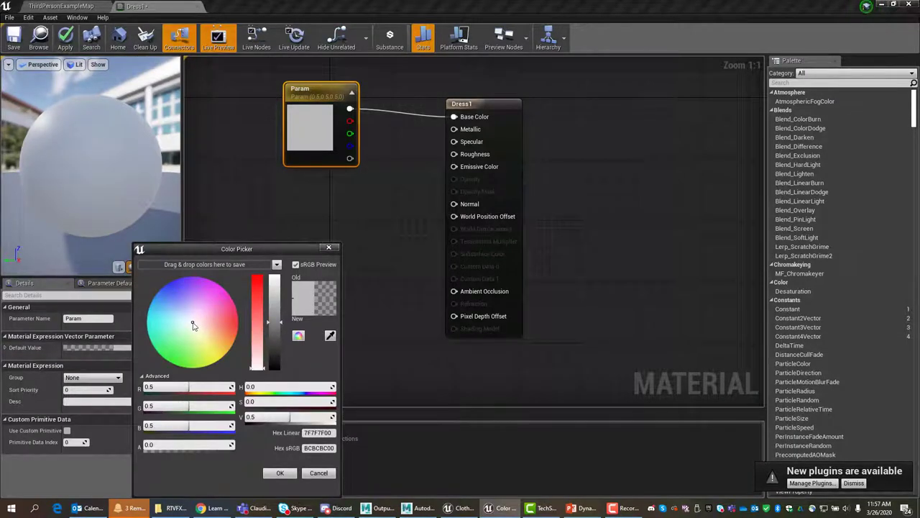
pyautogui.moveTo(193, 325); pyautogui.dragTo(264, 276)
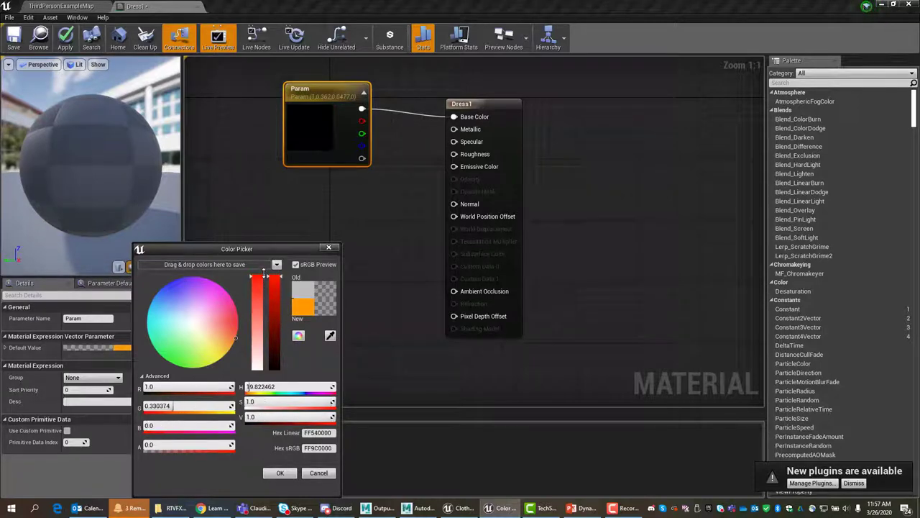
pyautogui.click(280, 472)
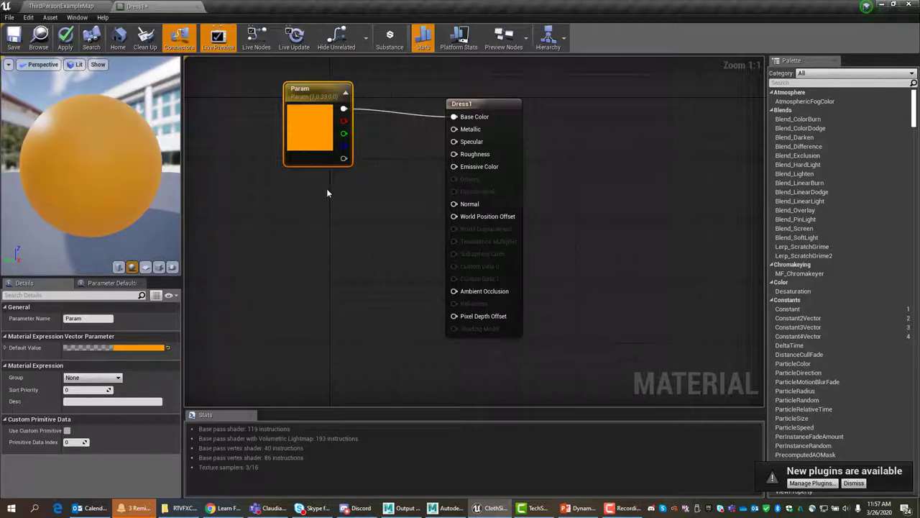
# Add a Constant node below Param and connect it to the Dress1 material's Roughness input
pyautogui.moveTo(324, 189); pyautogui.dragTo(329, 193, button='right')
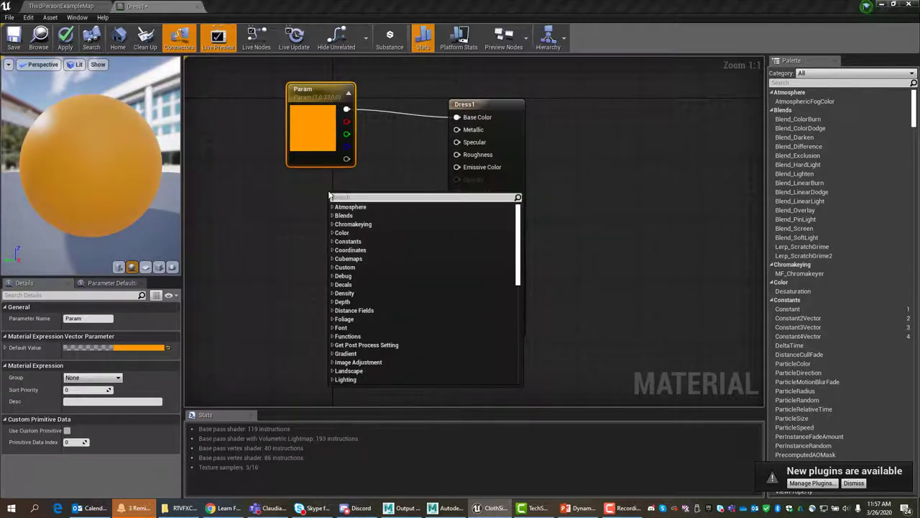
pyautogui.write('const')
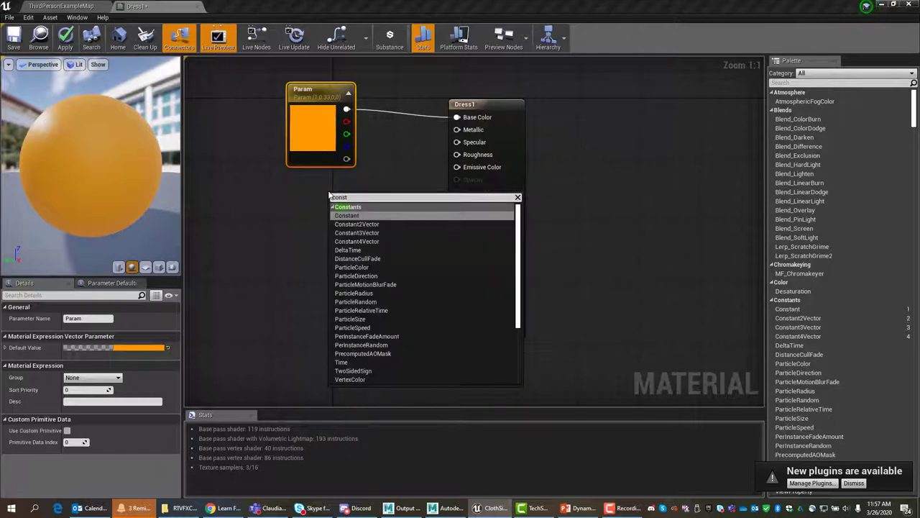
pyautogui.click(356, 215)
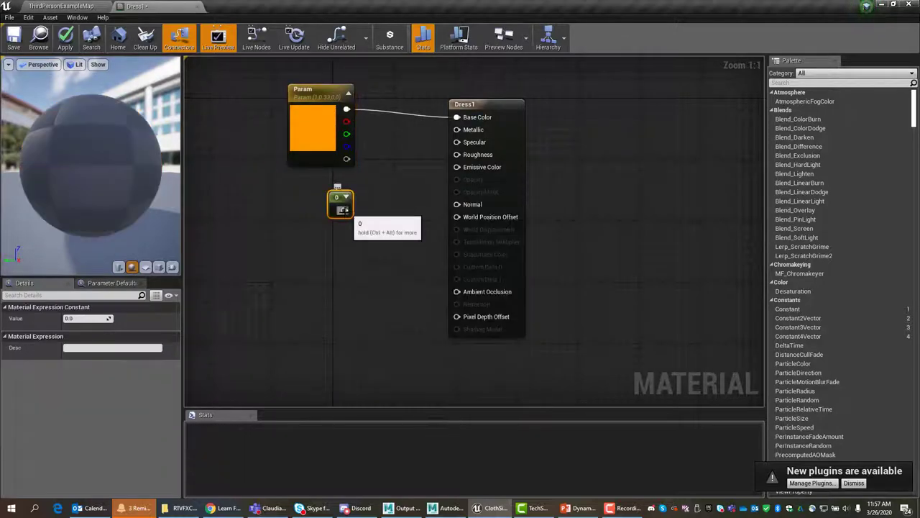
pyautogui.moveTo(345, 209); pyautogui.dragTo(457, 154)
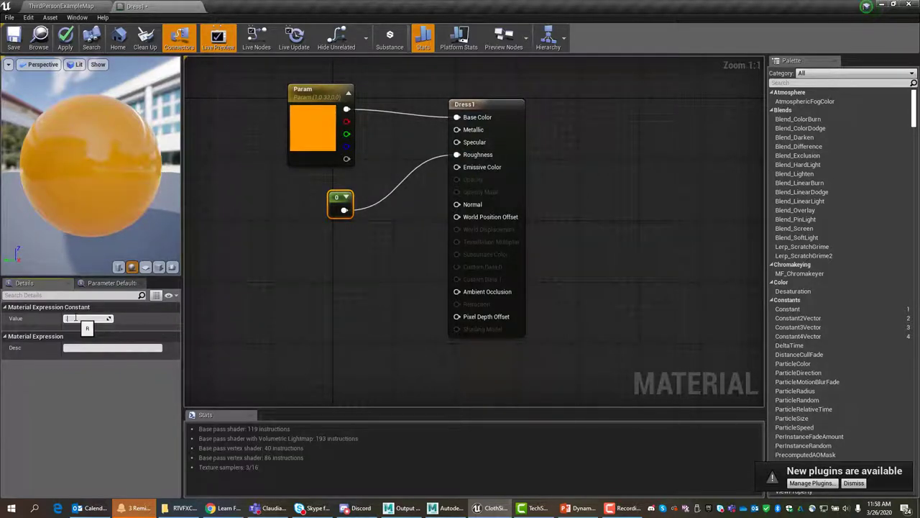
# Set the roughness constant to 0.75, then save and close the Dress1 material
pyautogui.press('Return')
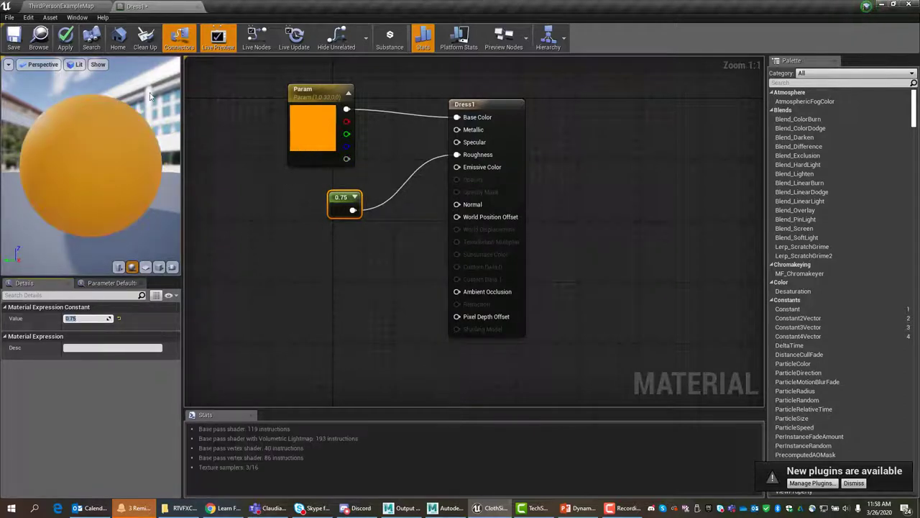
pyautogui.click(15, 44)
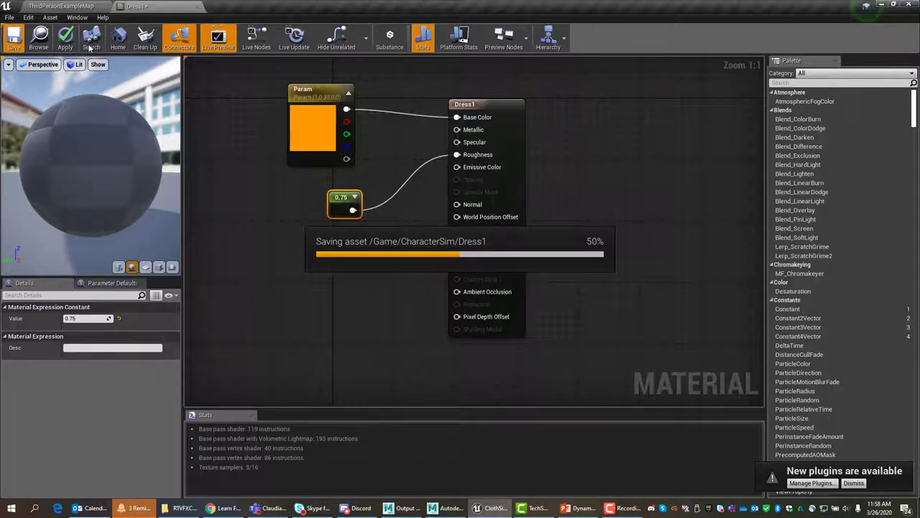
pyautogui.click(87, 6)
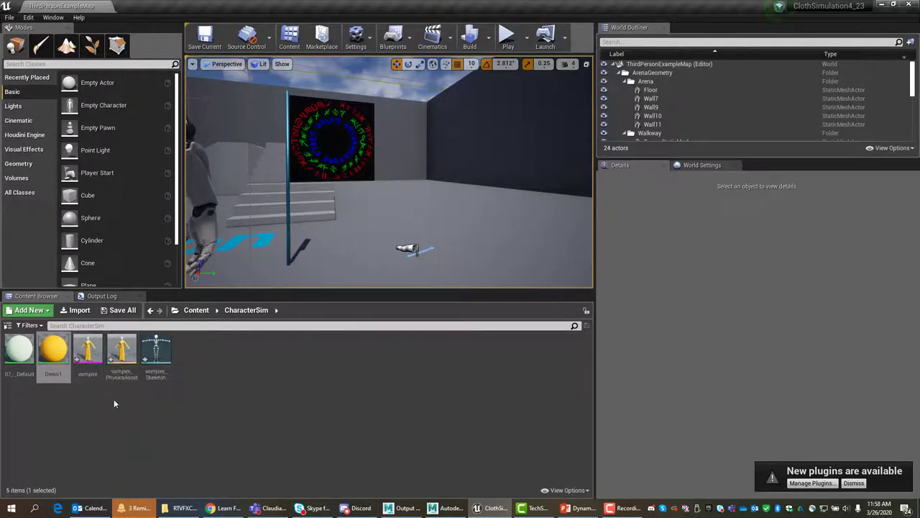
# Open the vampire skeletal mesh, dock its editor in the main window, and inspect the dress and body materials
pyautogui.doubleClick(88, 350)
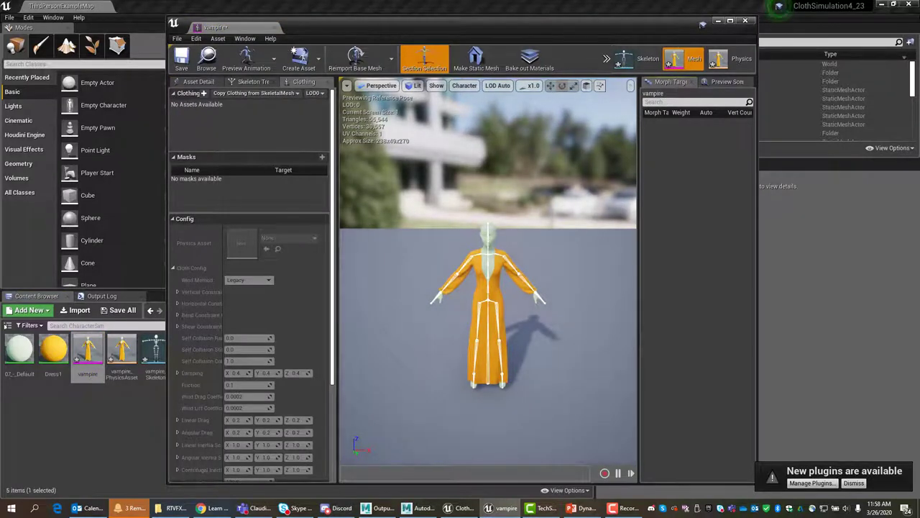
pyautogui.doubleClick(208, 22)
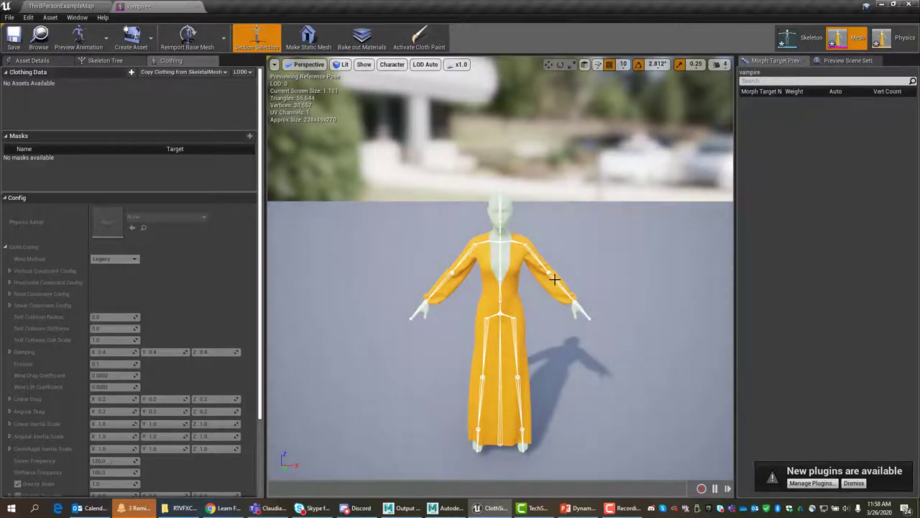
pyautogui.keyDown('alt'); pyautogui.moveTo(554, 279); pyautogui.dragTo(575, 279); pyautogui.keyUp('alt')
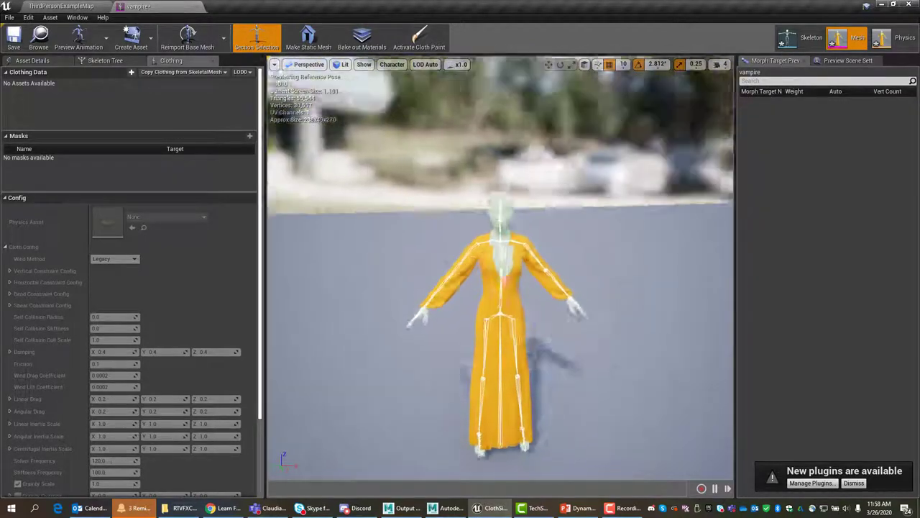
pyautogui.moveTo(503, 280); pyautogui.dragTo(553, 275)
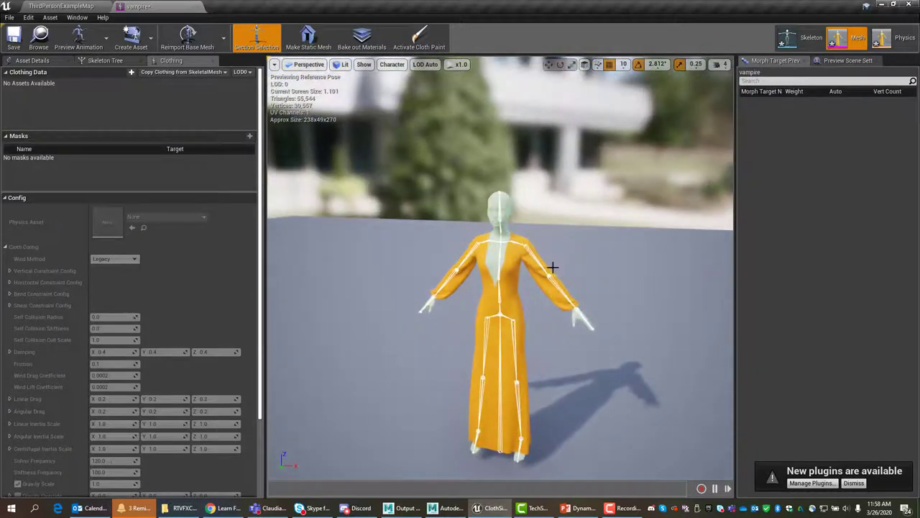
# Save the vampire skeletal mesh and open its skeleton's bone hierarchy
pyautogui.click(16, 38)
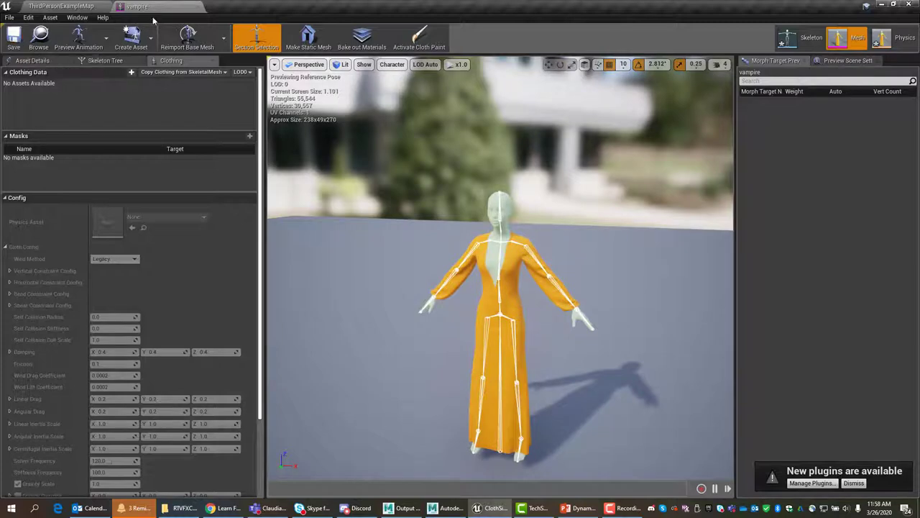
pyautogui.click(789, 38)
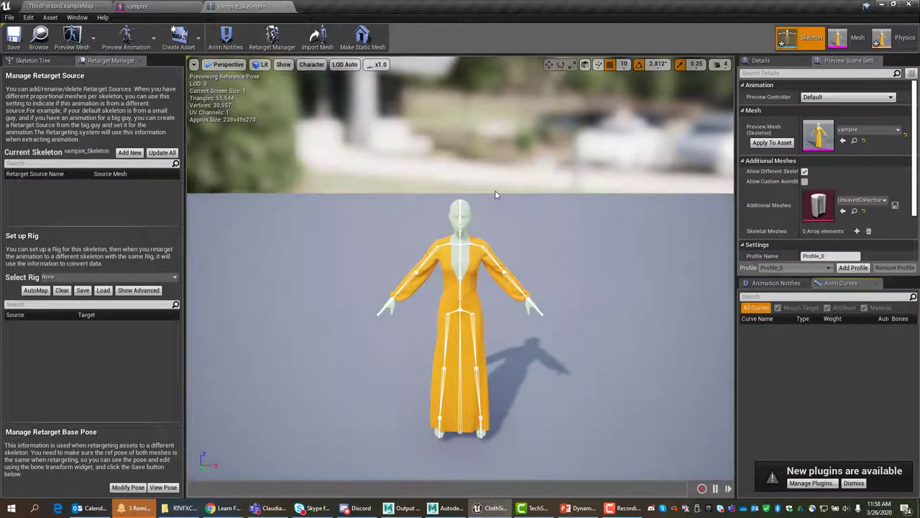
pyautogui.click(32, 61)
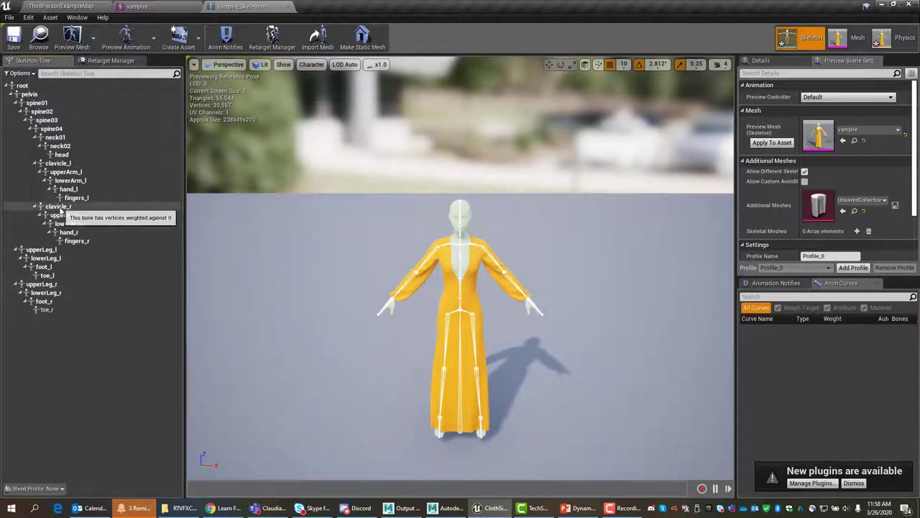
# Test the skin deformation by rotating the clavicle_l and upperLeg_l bones, undoing each rotation
pyautogui.click(59, 165)
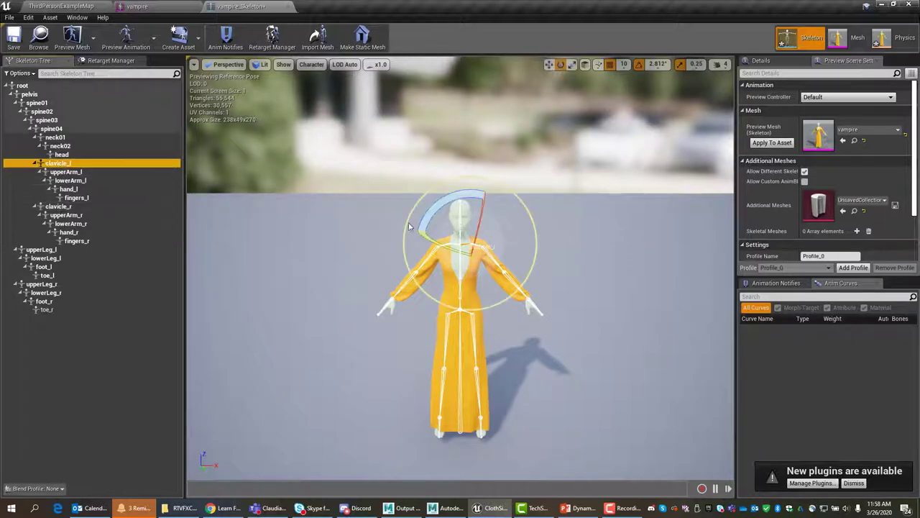
pyautogui.moveTo(460, 197); pyautogui.dragTo(432, 212)
pyautogui.moveTo(525, 237); pyautogui.dragTo(530, 262)
pyautogui.hotkey('ctrl', 'z')
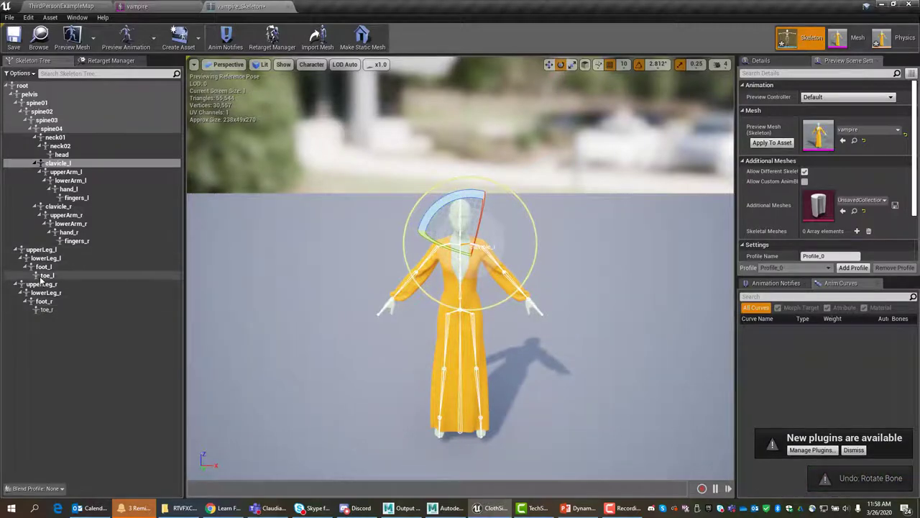
pyautogui.click(41, 249)
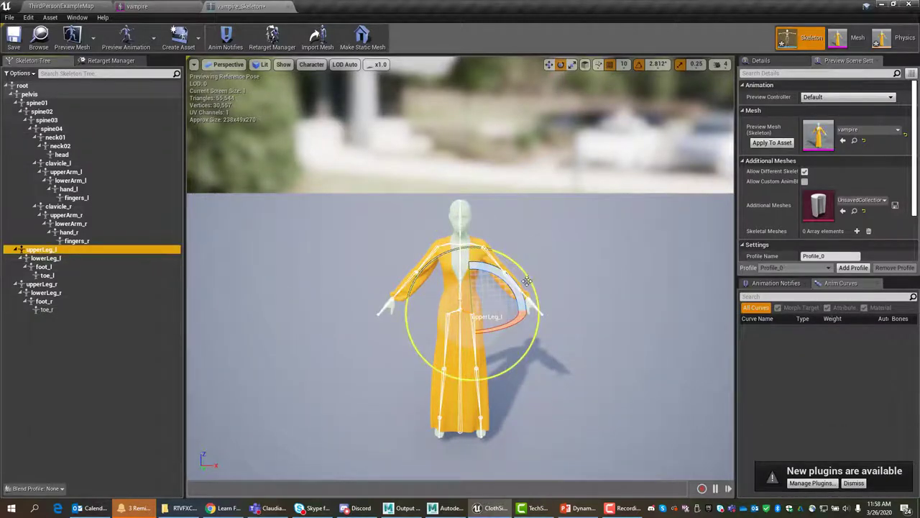
pyautogui.moveTo(515, 283); pyautogui.dragTo(464, 368)
pyautogui.hotkey('ctrl', 'z')
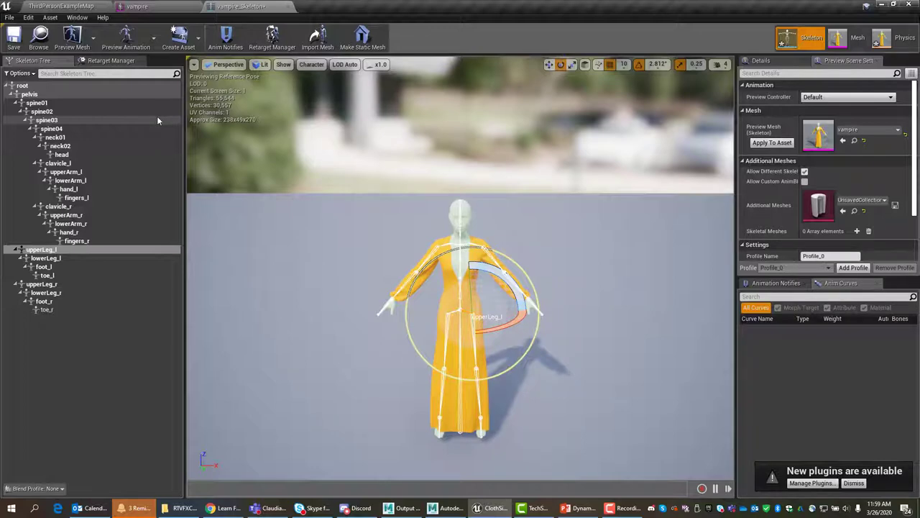
# Assign the Humanoid rig to the vampire skeleton in the Retarget Manager
pyautogui.click(109, 61)
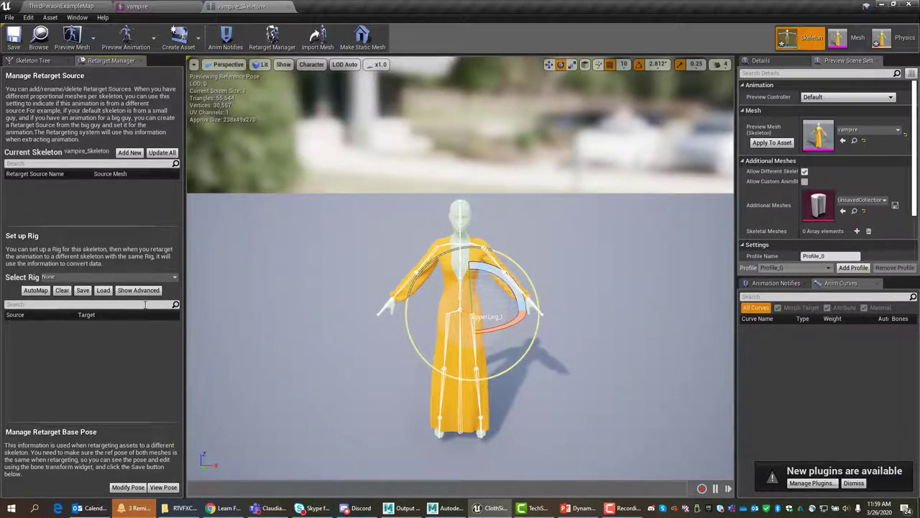
pyautogui.click(119, 276)
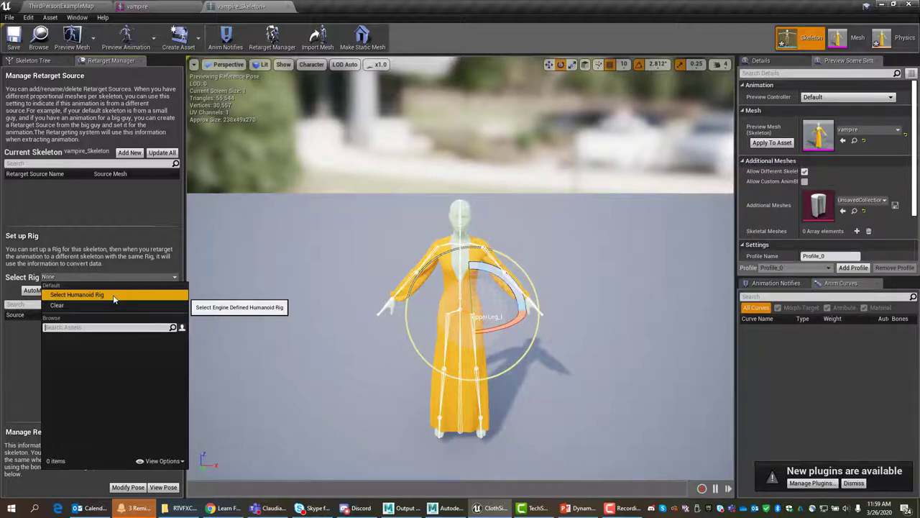
pyautogui.click(113, 295)
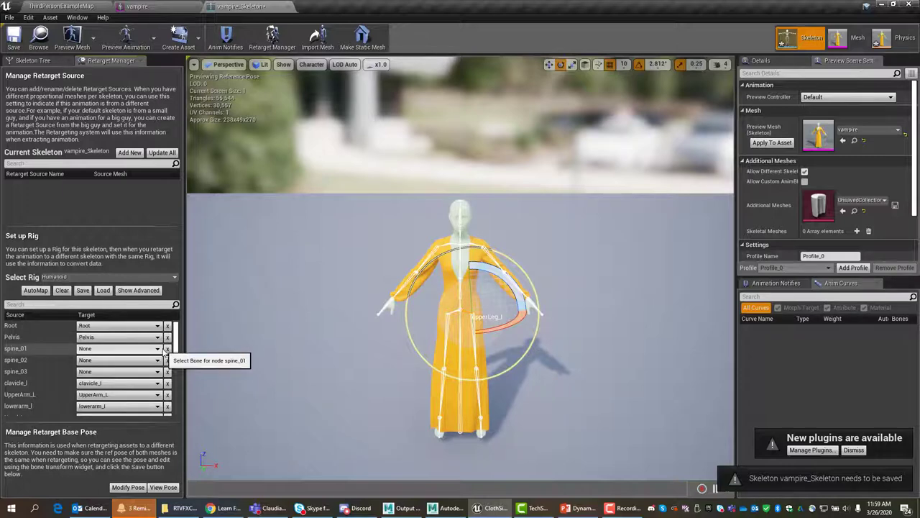
# Map the rig nodes spine_01, spine_02 and spine_03 to the bones spine01, spine02 and spine03
pyautogui.click(158, 349)
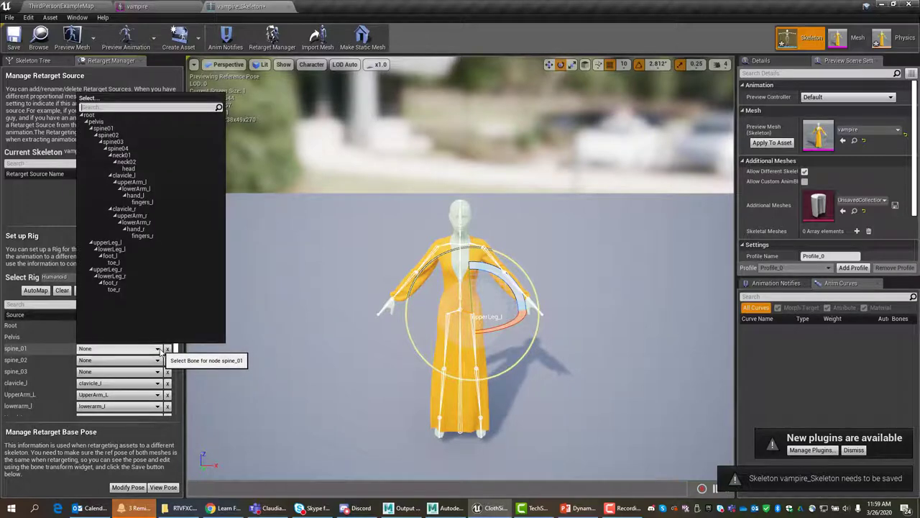
pyautogui.click(107, 128)
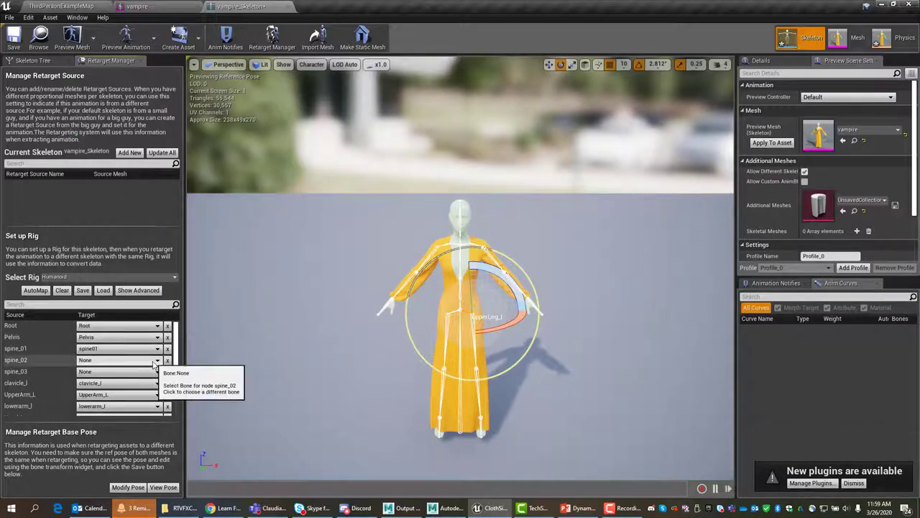
pyautogui.click(157, 359)
pyautogui.click(108, 147)
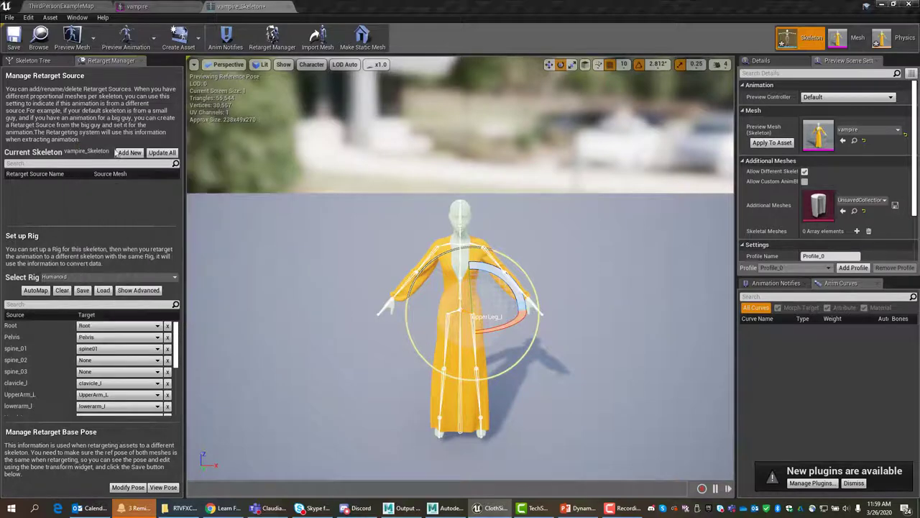
pyautogui.click(157, 371)
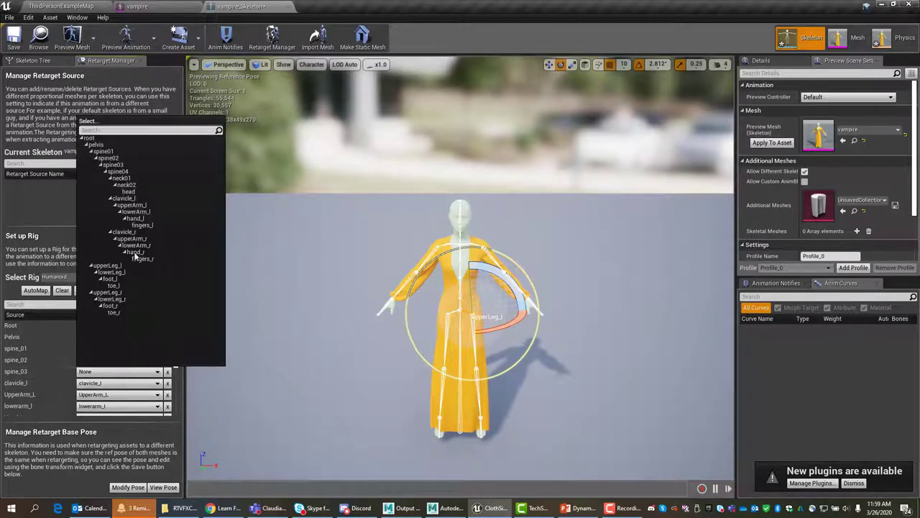
pyautogui.click(113, 165)
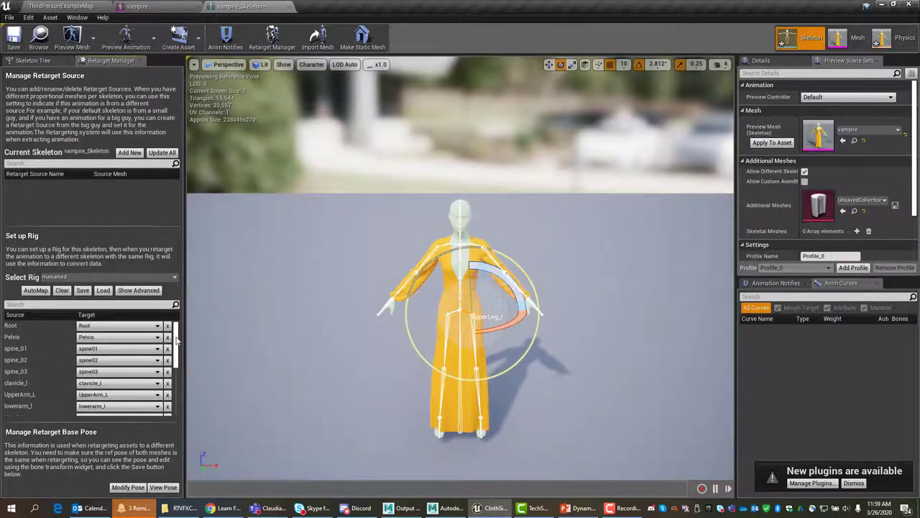
# Map the rig node neck_01 to the bone neck01 and the rig node head to the bone neck02
pyautogui.moveTo(175, 337); pyautogui.dragTo(186, 364)
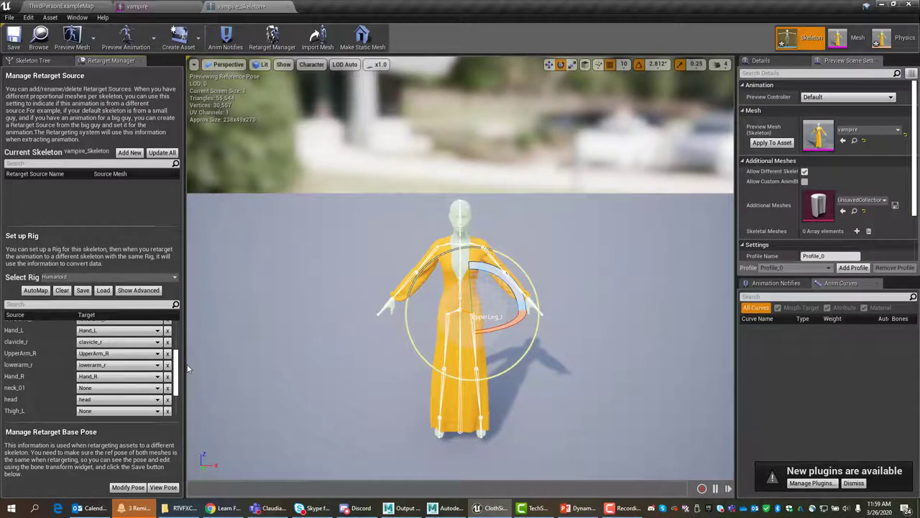
pyautogui.moveTo(187, 363); pyautogui.dragTo(180, 329)
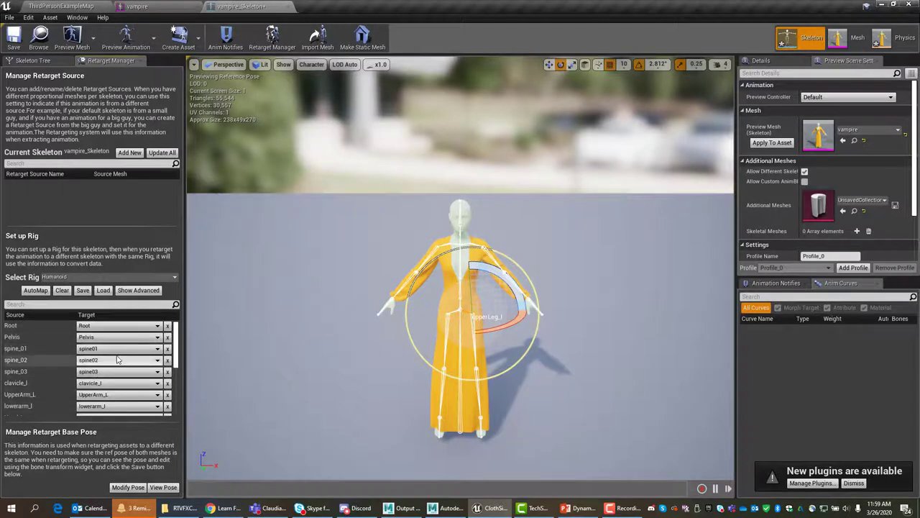
pyautogui.scroll(-2, 141, 388)
pyautogui.scroll(-2, 141, 389)
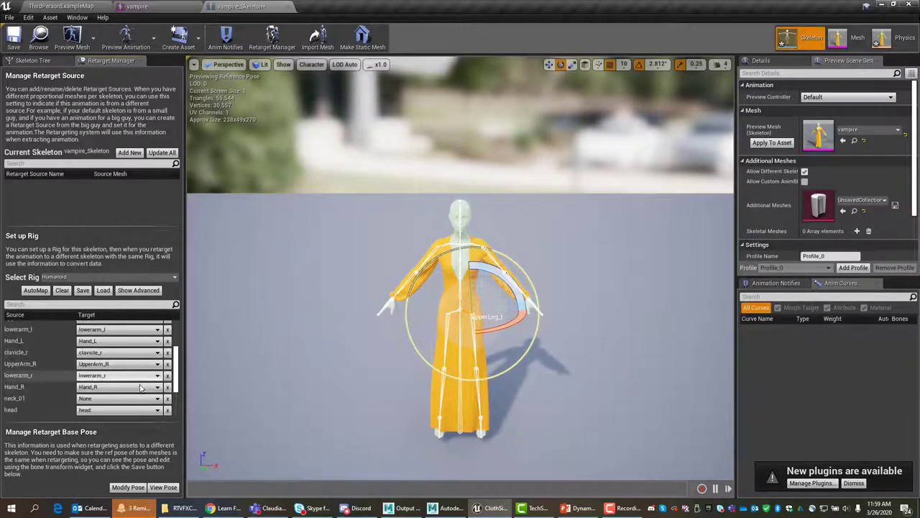
pyautogui.click(133, 383)
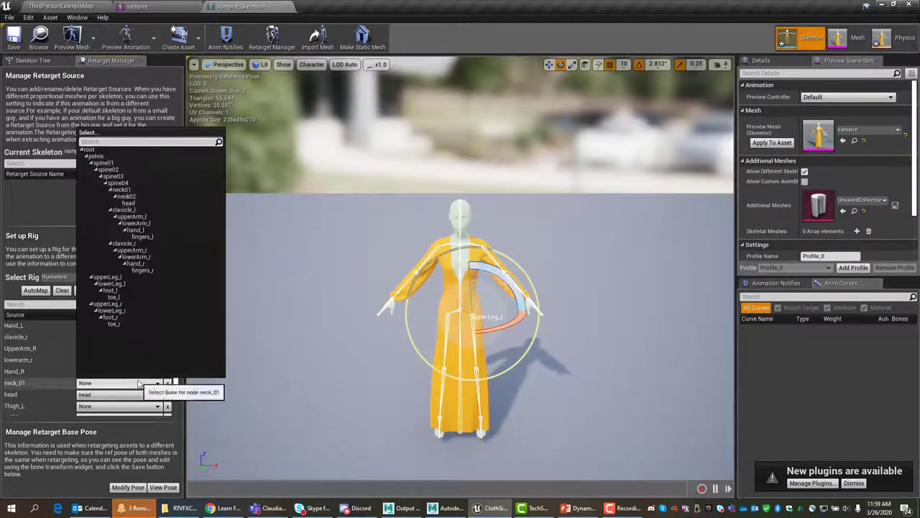
pyautogui.click(126, 190)
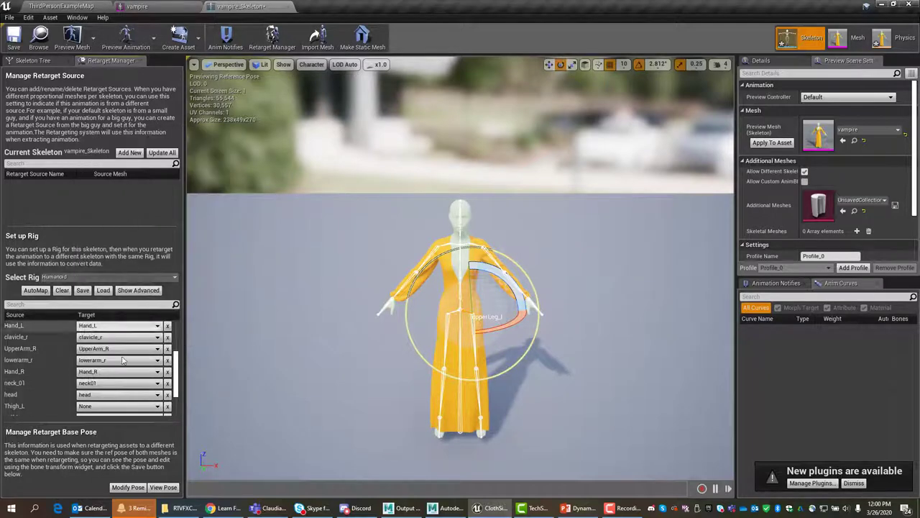
pyautogui.click(119, 394)
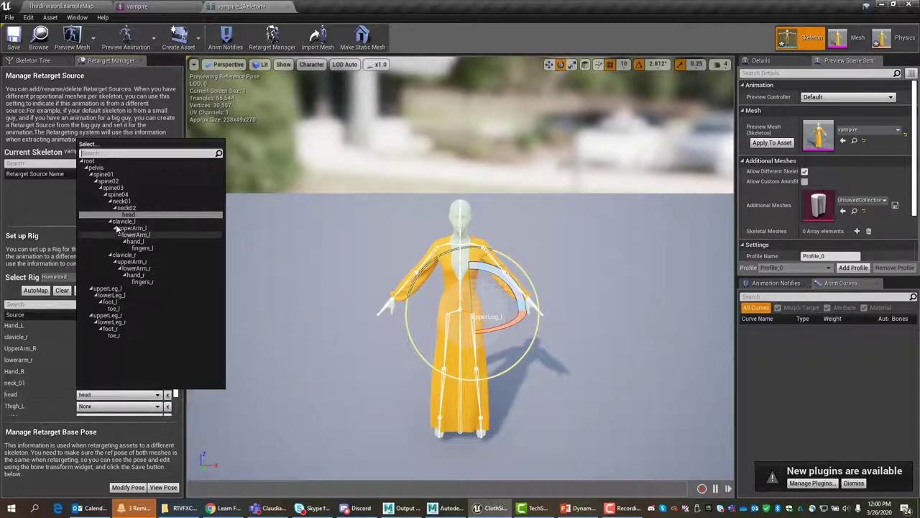
pyautogui.click(127, 208)
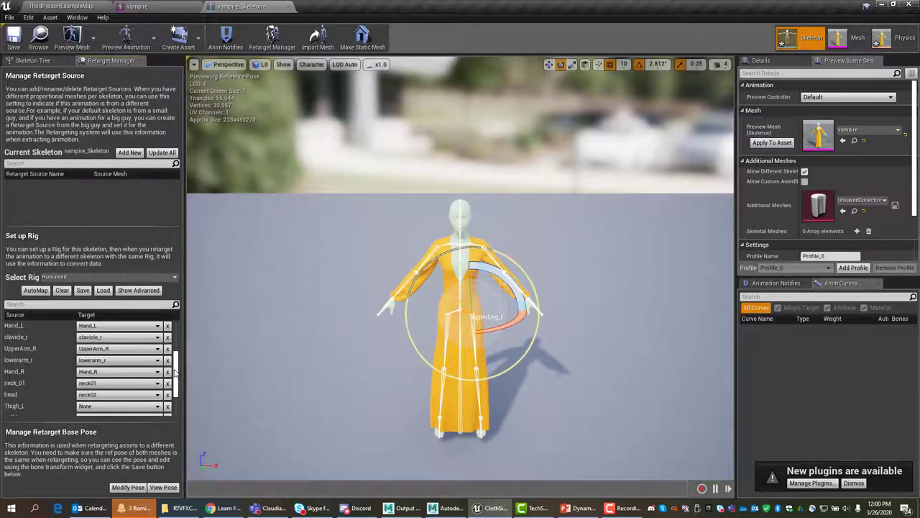
# Map the left leg's rig nodes Thigh_L and calf_l to the bones upperLeg_l and lowerLeg_l
pyautogui.scroll(-3, 174, 372)
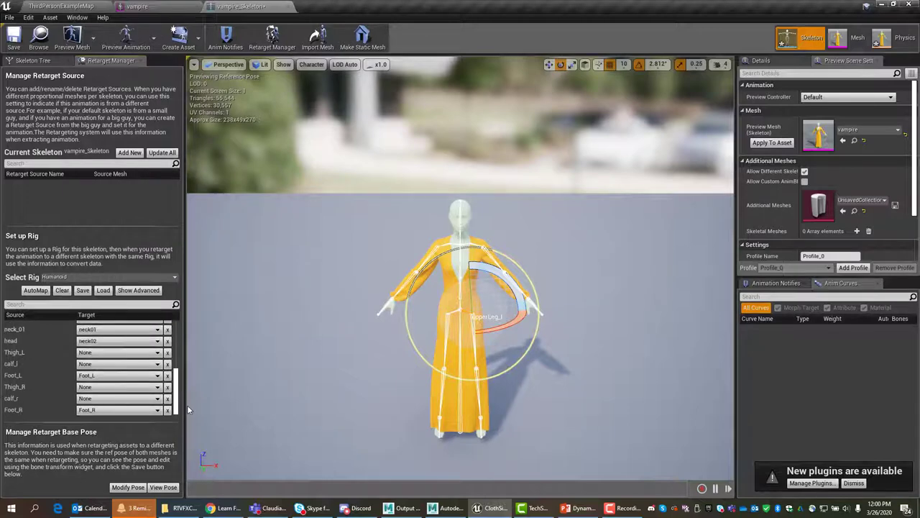
pyautogui.click(116, 353)
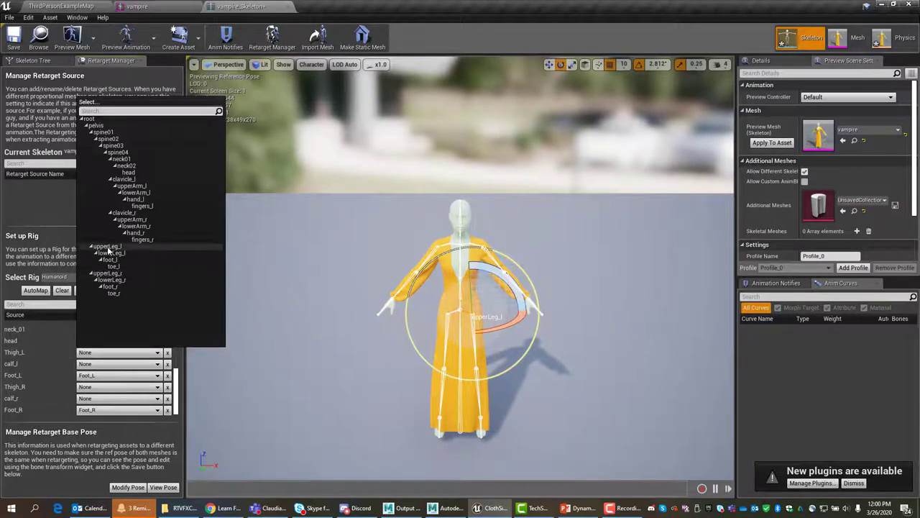
pyautogui.click(107, 247)
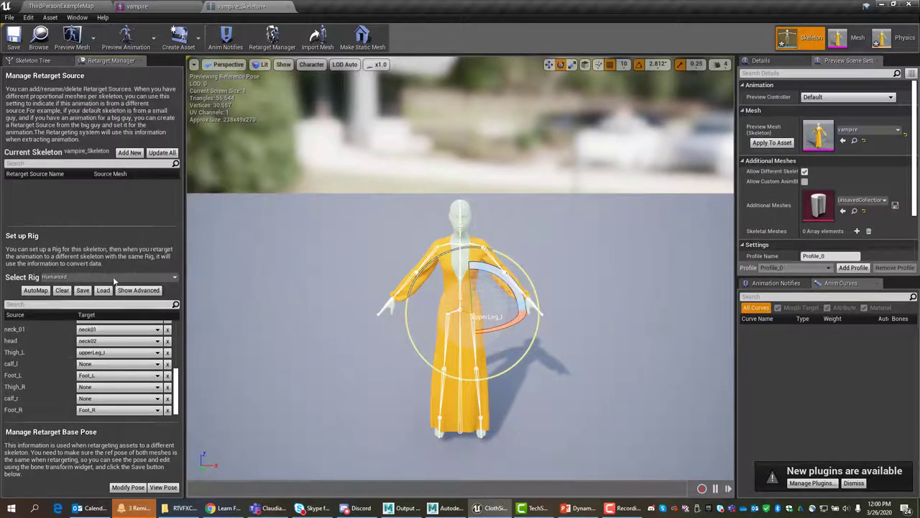
pyautogui.click(133, 364)
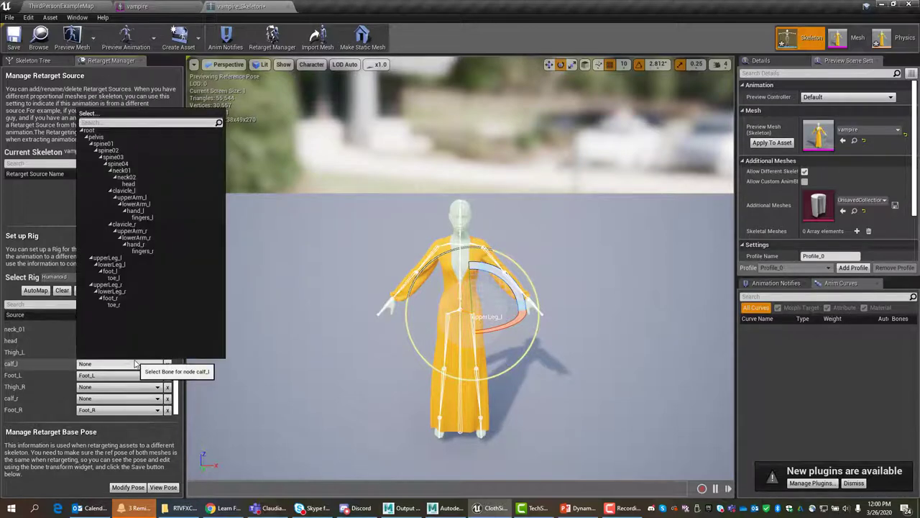
pyautogui.click(119, 266)
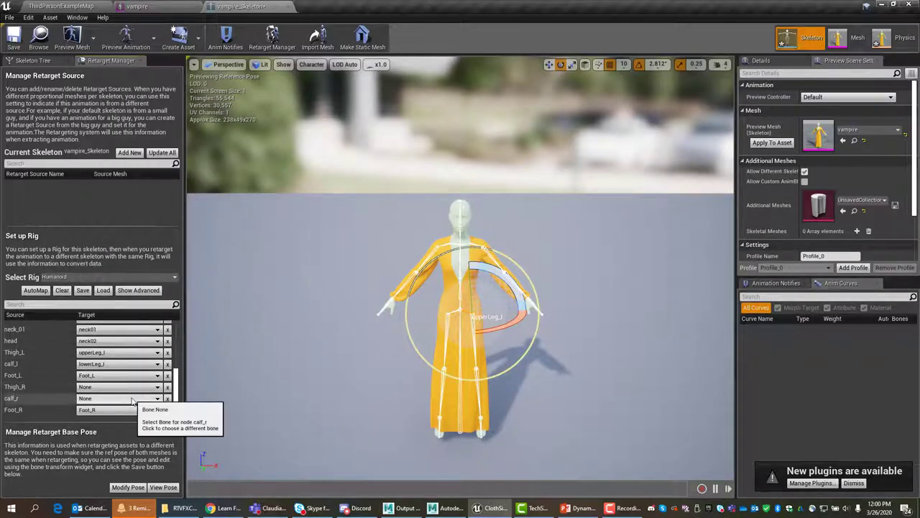
# Map the right leg's rig nodes Thigh_R and calf_r to the bones upperLeg_r and lowerLeg_r
pyautogui.click(124, 398)
pyautogui.click(112, 320)
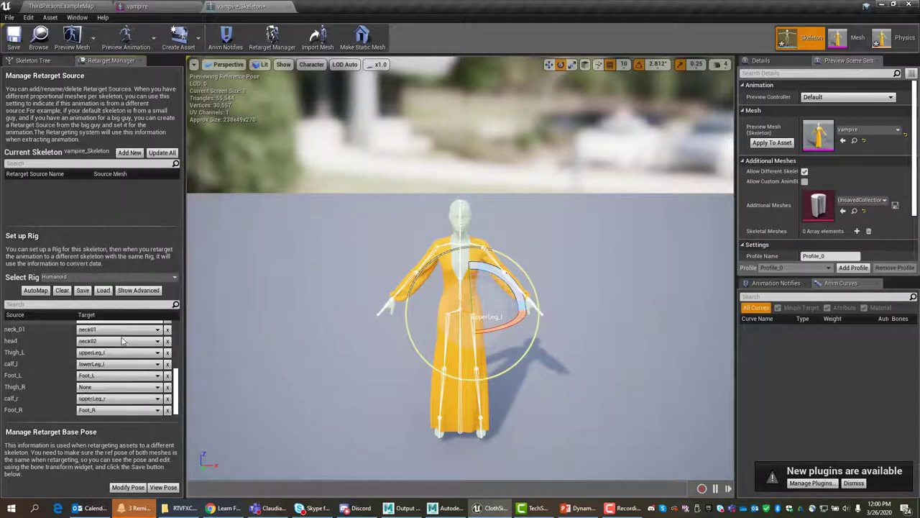
pyautogui.click(142, 390)
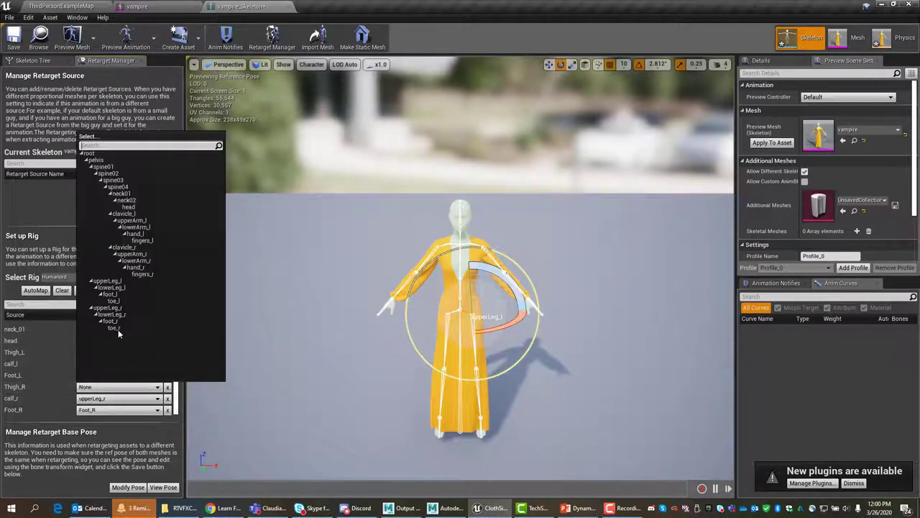
pyautogui.click(108, 308)
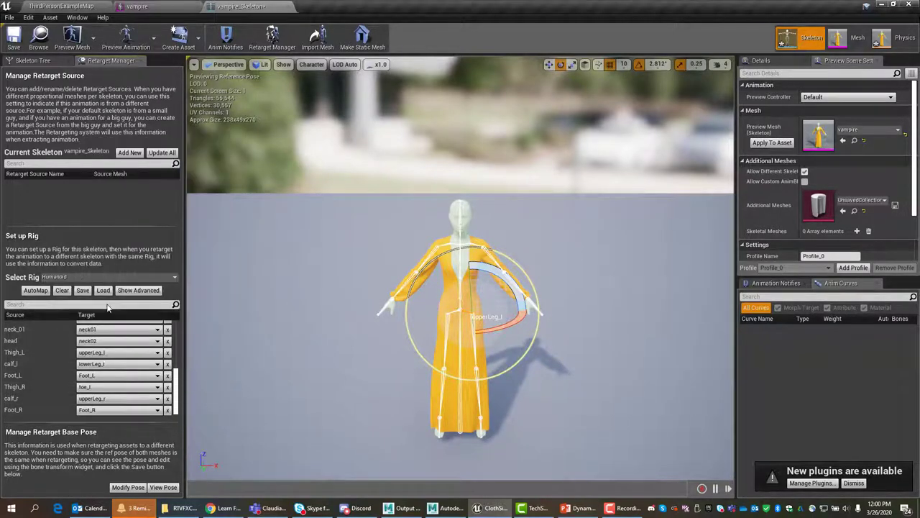
pyautogui.click(137, 388)
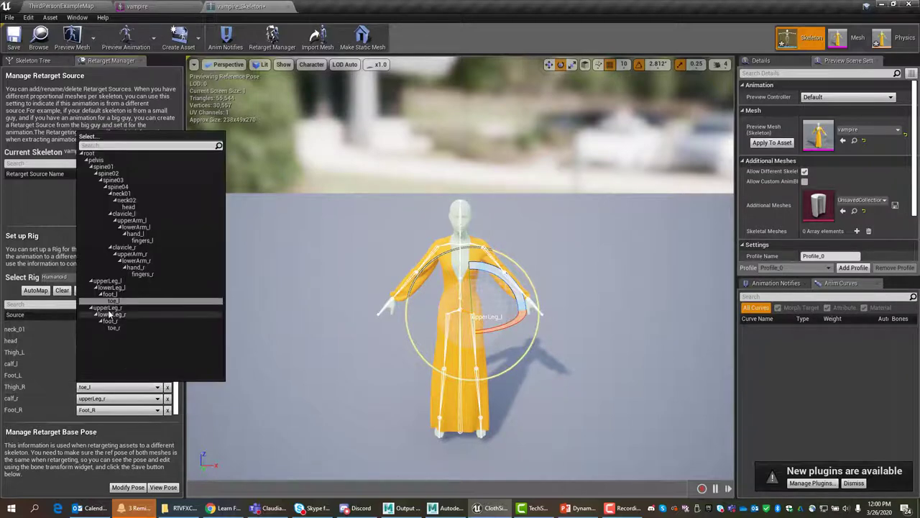
pyautogui.click(129, 304)
pyautogui.click(122, 398)
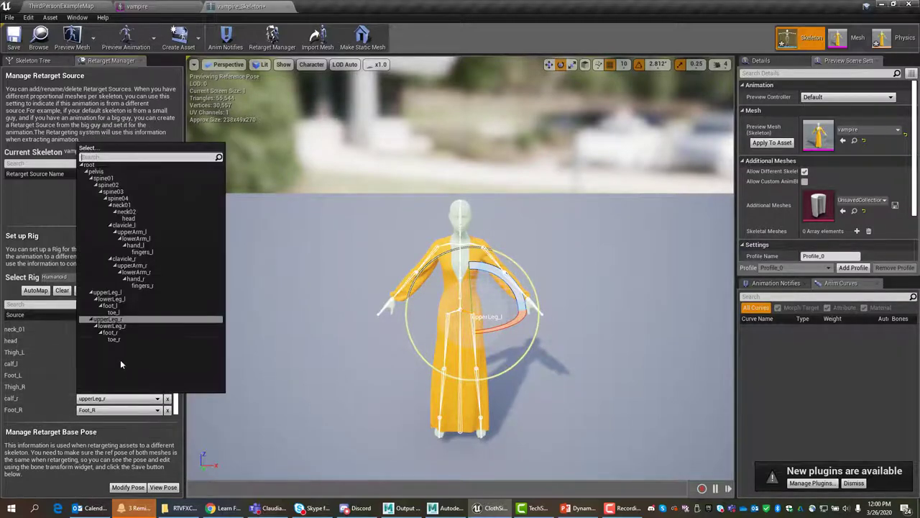
pyautogui.click(112, 327)
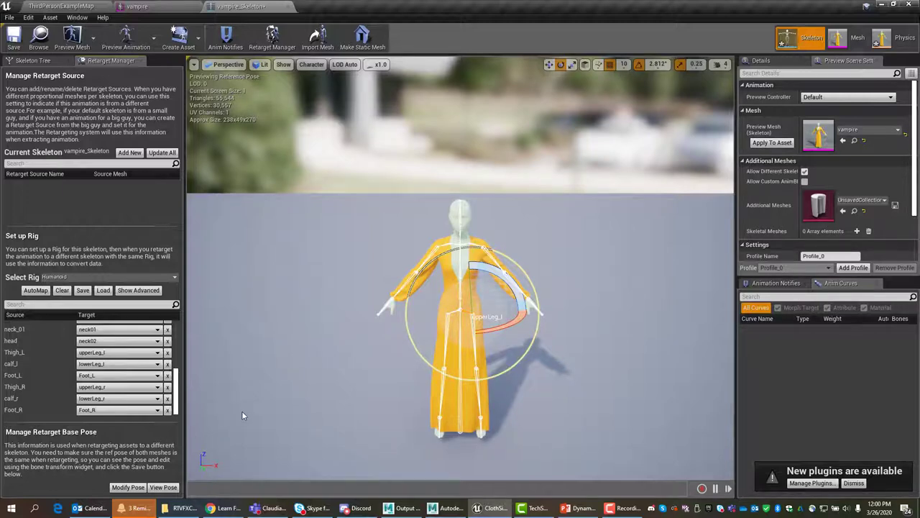
# Rotate the clavicle_l and upperArm_l bones to raise the left arm to a horizontal T-pose
pyautogui.click(45, 60)
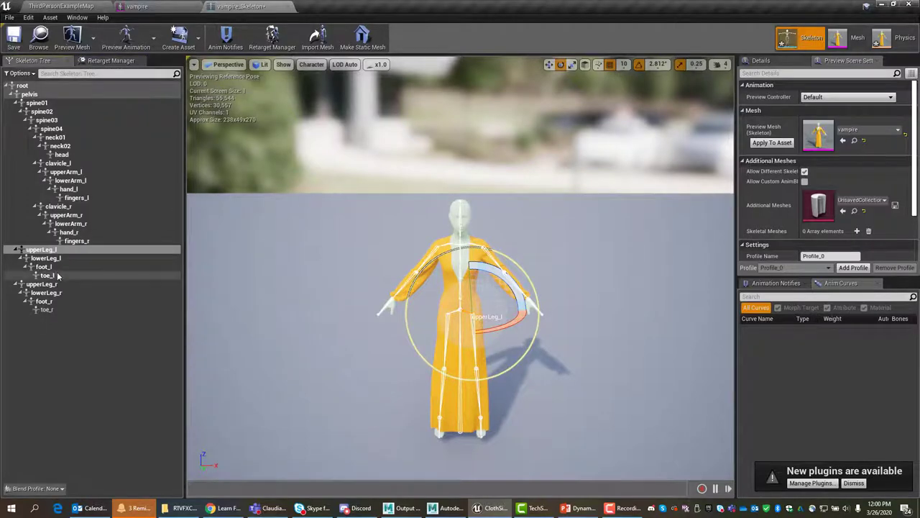
pyautogui.click(54, 164)
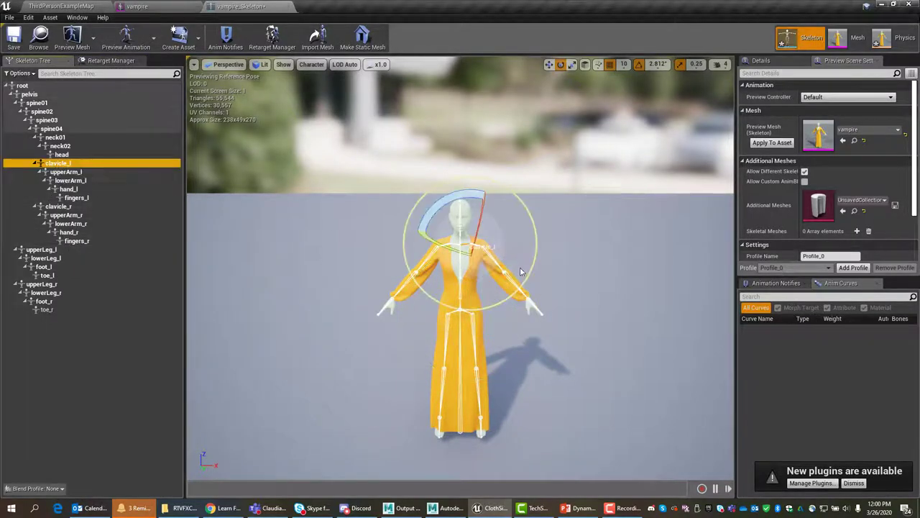
pyautogui.moveTo(471, 191); pyautogui.dragTo(460, 192)
pyautogui.moveTo(531, 258); pyautogui.dragTo(535, 243)
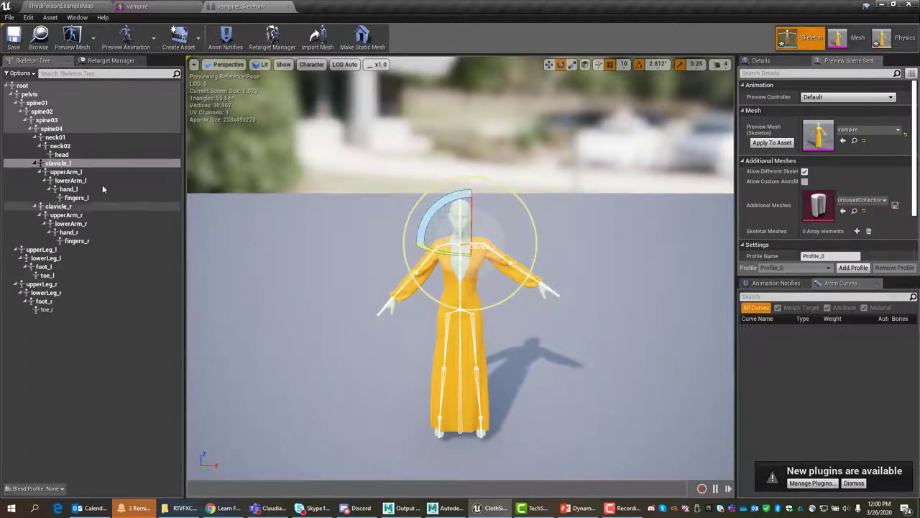
pyautogui.click(66, 172)
pyautogui.moveTo(502, 195); pyautogui.dragTo(519, 228)
# Rotate the clavicle_r and upperArm_r bones to raise the right arm level with the left arm
pyautogui.click(47, 208)
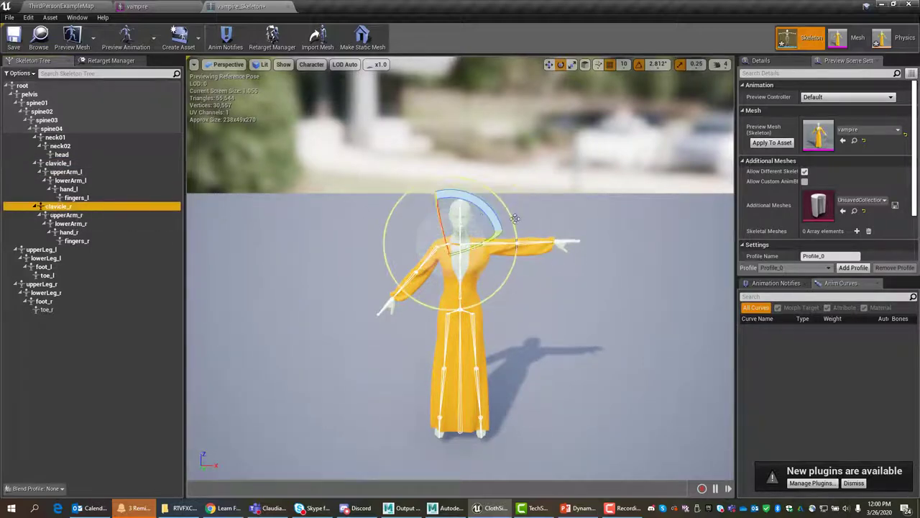
pyautogui.moveTo(471, 201); pyautogui.dragTo(504, 235)
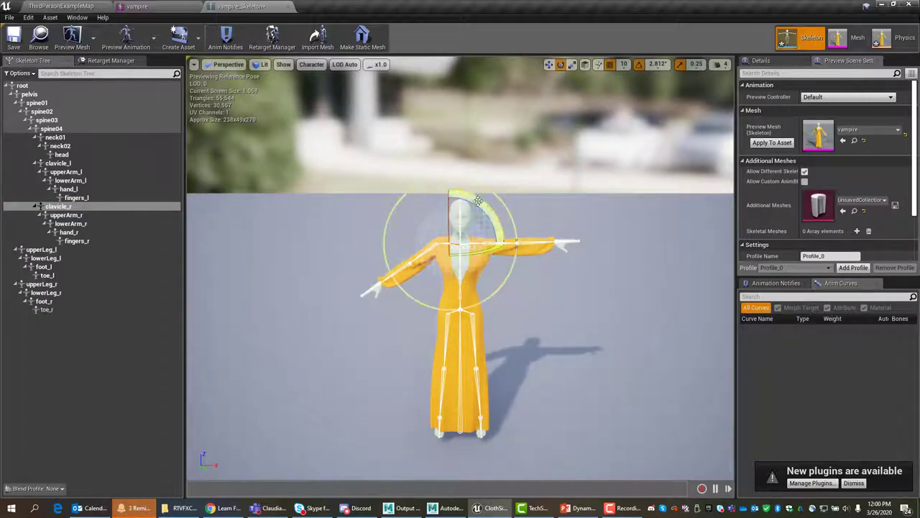
pyautogui.click(65, 215)
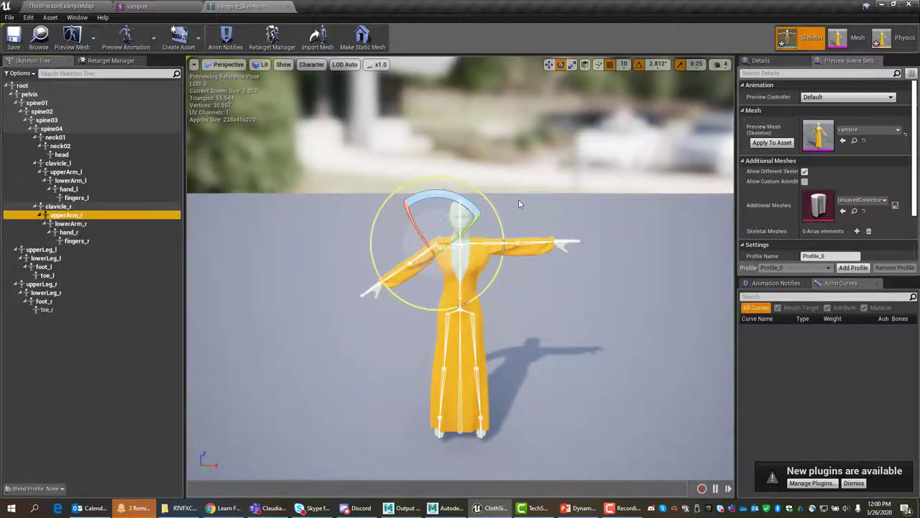
pyautogui.moveTo(453, 192); pyautogui.dragTo(493, 249)
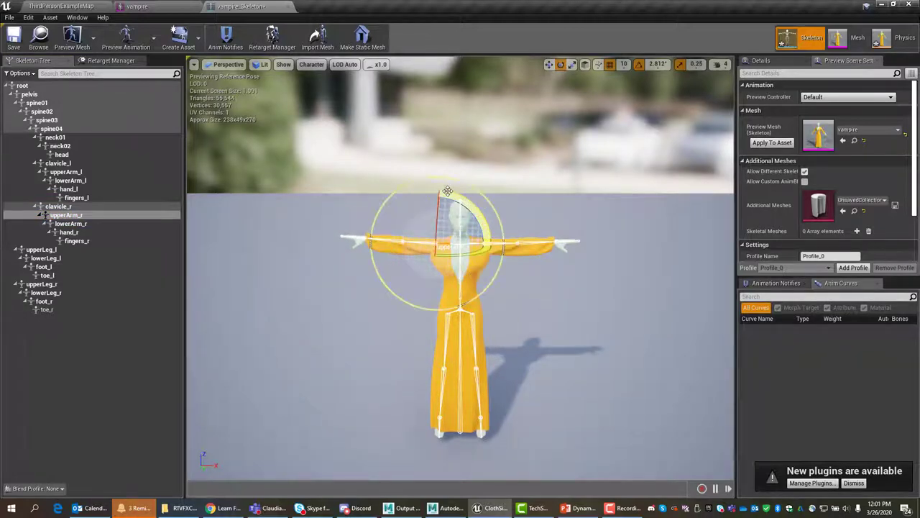
# Set the retarget base pose from the current T-pose in the Retarget Manager
pyautogui.click(111, 61)
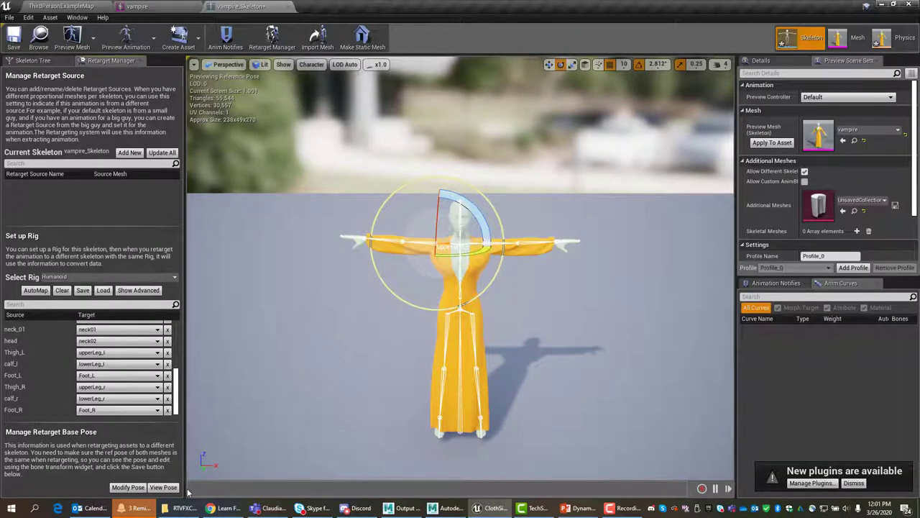
pyautogui.click(138, 489)
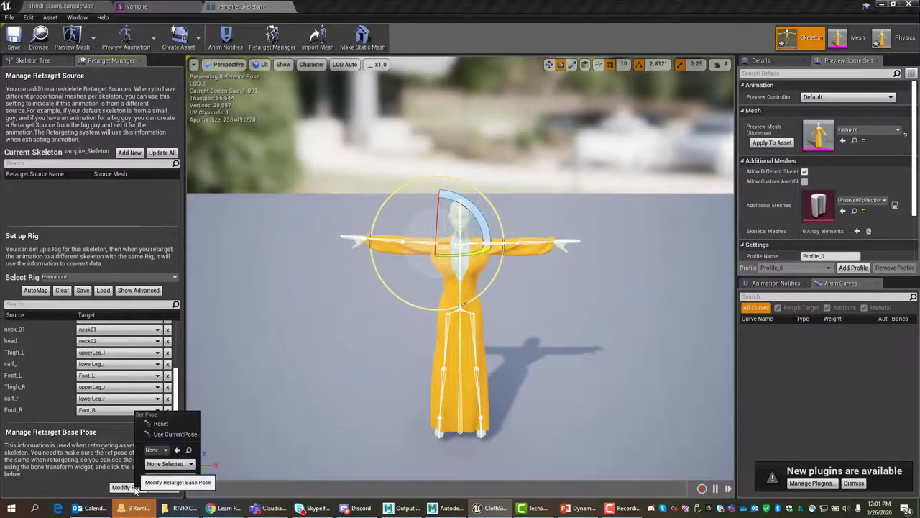
pyautogui.click(165, 434)
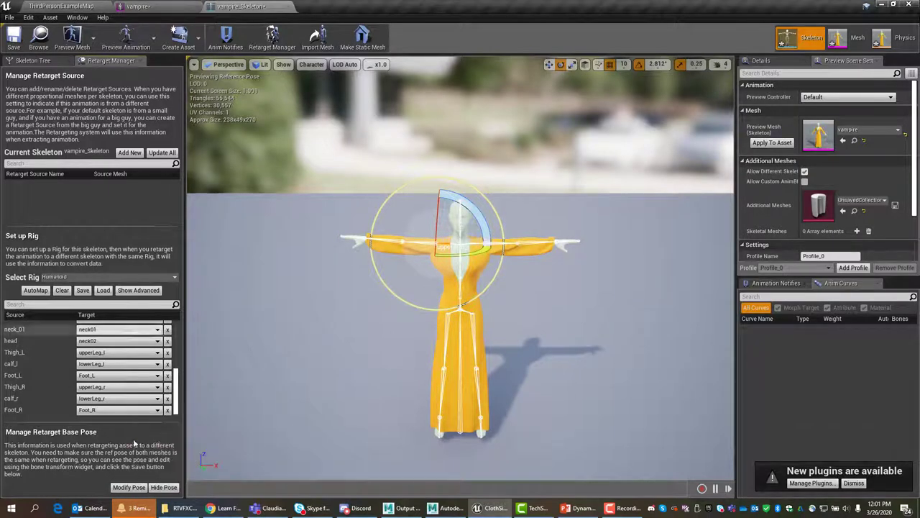
# Toggle the retarget base pose view to compare it with the reference pose, and save the skeleton
pyautogui.click(166, 490)
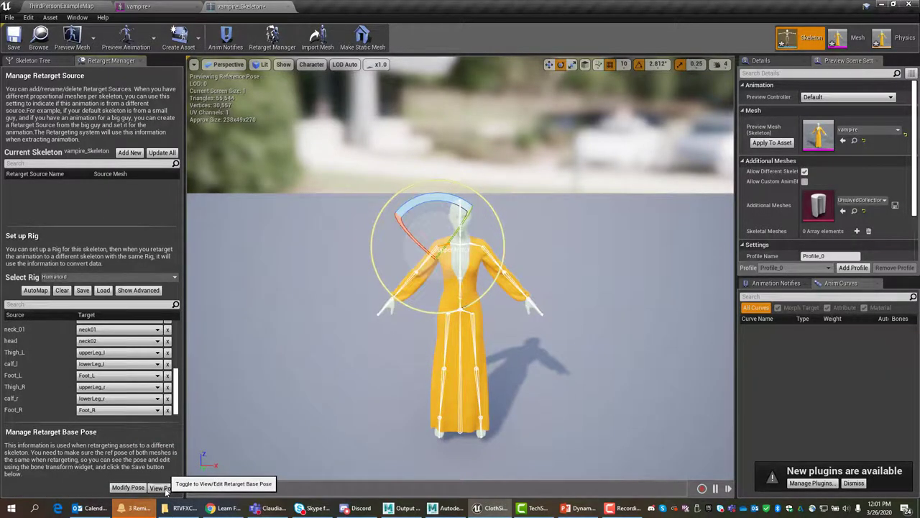
pyautogui.click(165, 491)
pyautogui.click(166, 490)
pyautogui.click(166, 491)
pyautogui.click(166, 490)
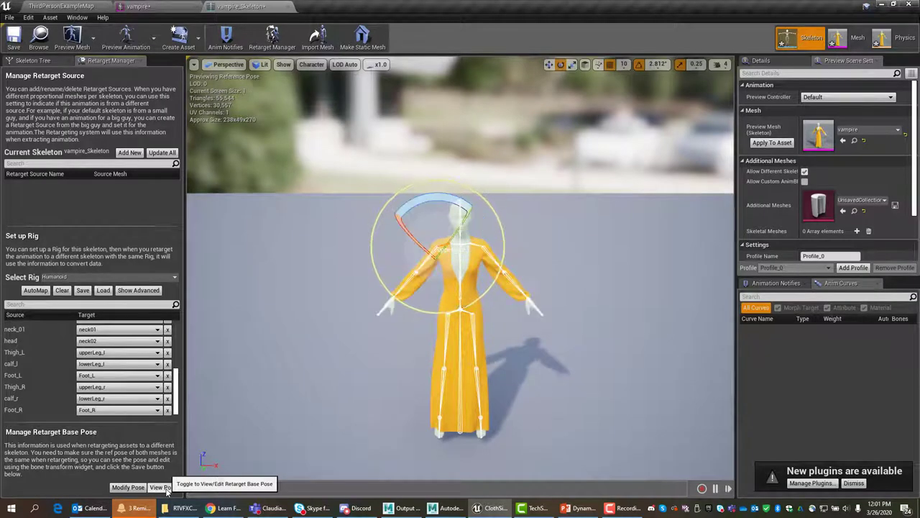
pyautogui.click(166, 490)
pyautogui.click(166, 490)
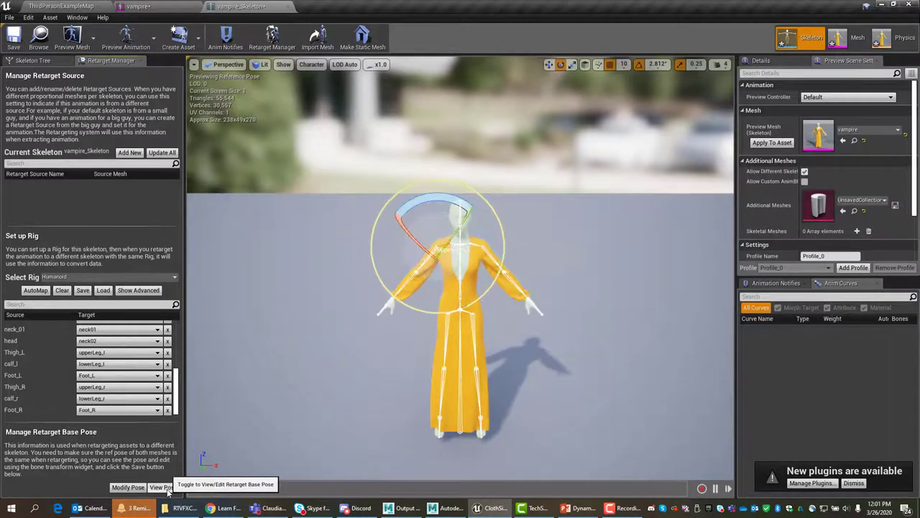
pyautogui.click(13, 40)
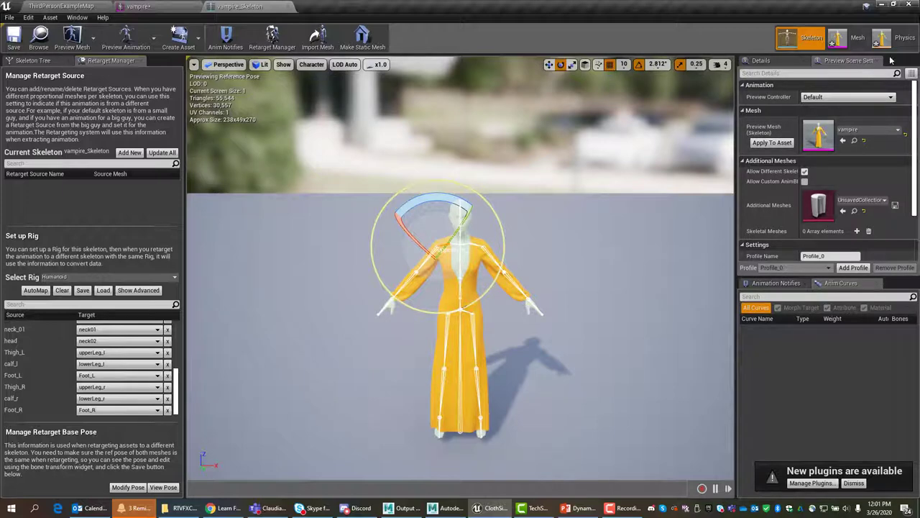
# Open the vampire's physics asset and examine the capsule bodies around the character
pyautogui.click(903, 38)
pyautogui.click(849, 64)
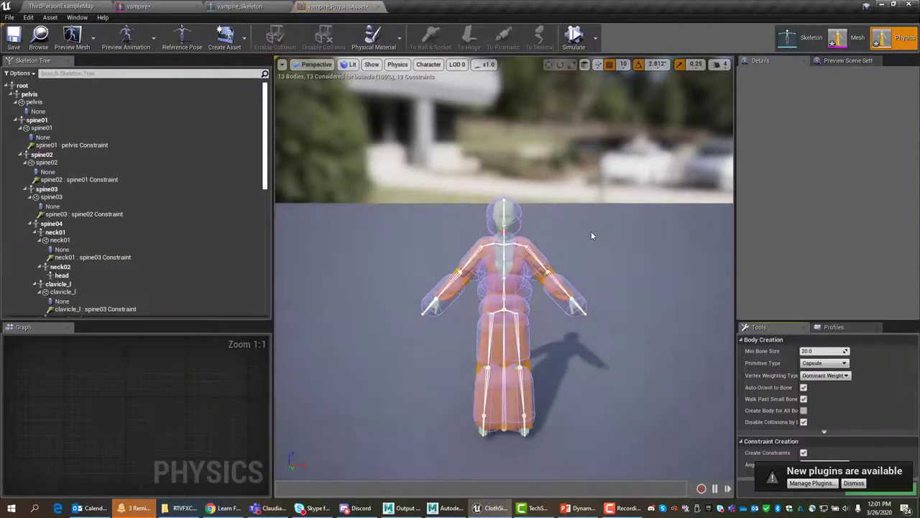
pyautogui.scroll(6, 602, 261)
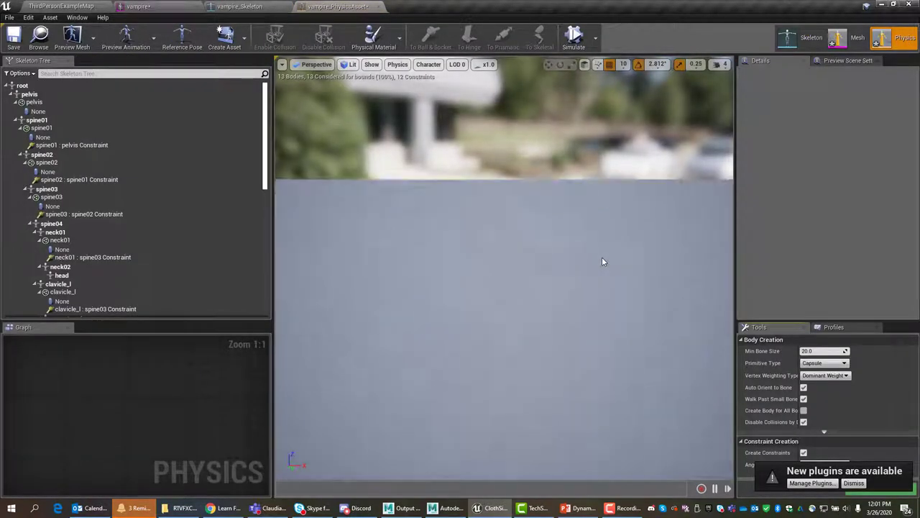
pyautogui.scroll(-3, 602, 261)
pyautogui.scroll(-4, 603, 261)
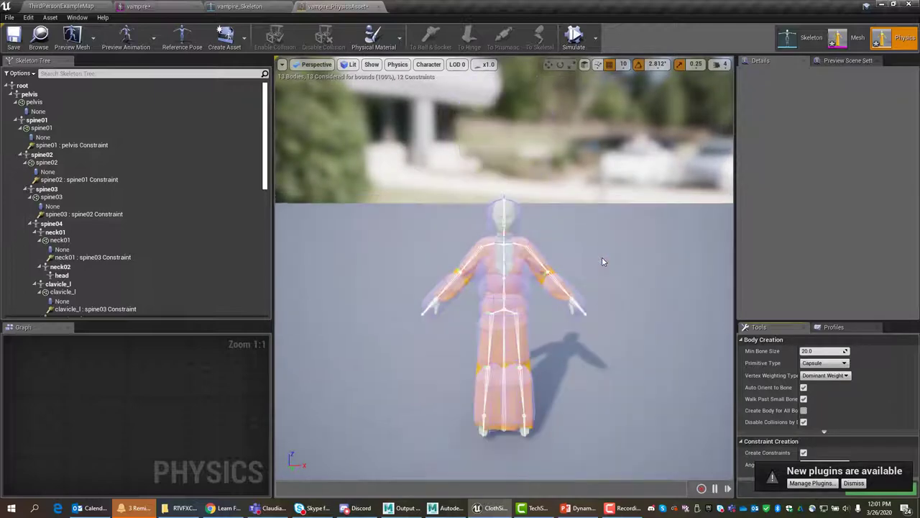
# Select the neck01 body around the head and scale it down to fit the head closely from front and side
pyautogui.moveTo(611, 259); pyautogui.dragTo(580, 184, button='middle')
pyautogui.moveTo(597, 237); pyautogui.dragTo(606, 232)
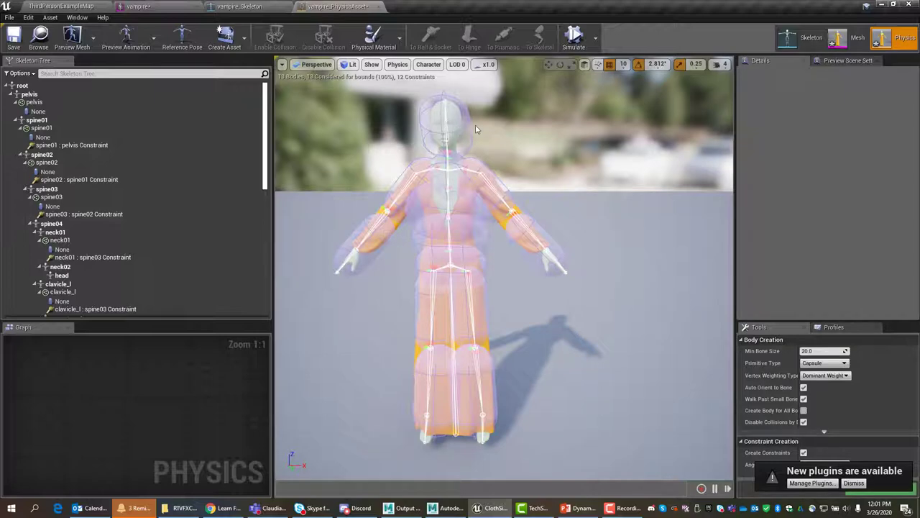
pyautogui.moveTo(523, 152); pyautogui.dragTo(527, 149)
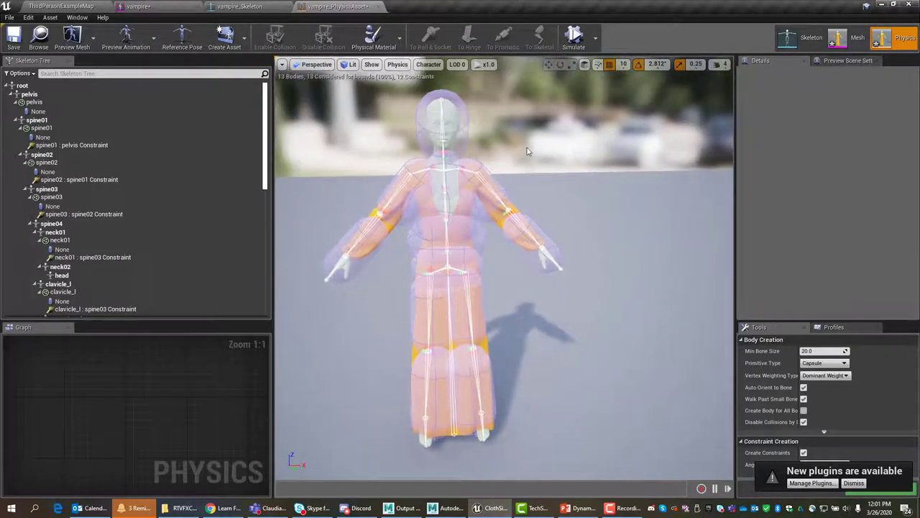
pyautogui.click(467, 123)
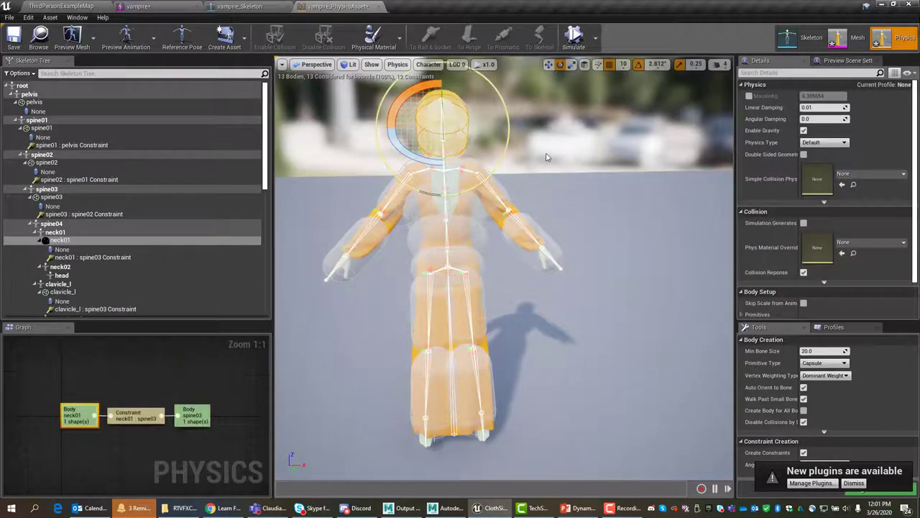
pyautogui.press('r')
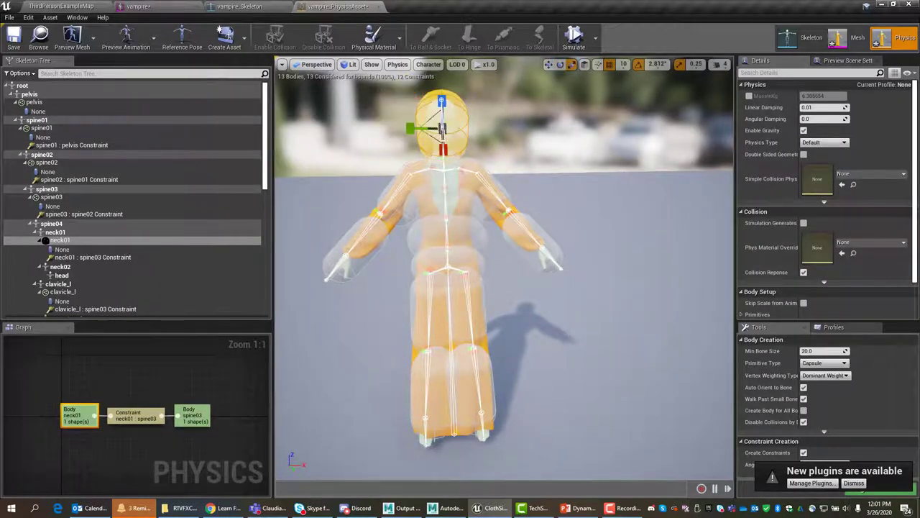
pyautogui.keyDown('alt'); pyautogui.moveTo(467, 128); pyautogui.dragTo(465, 128); pyautogui.keyUp('alt')
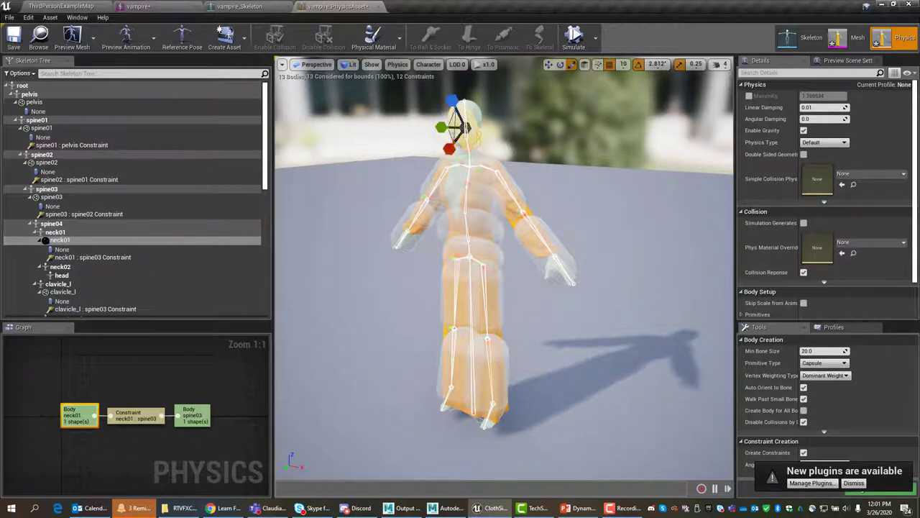
pyautogui.keyDown('alt'); pyautogui.moveTo(589, 187); pyautogui.dragTo(554, 190); pyautogui.keyUp('alt')
# Scale the spine03 body down so it fits inside the upper chest
pyautogui.click(468, 185)
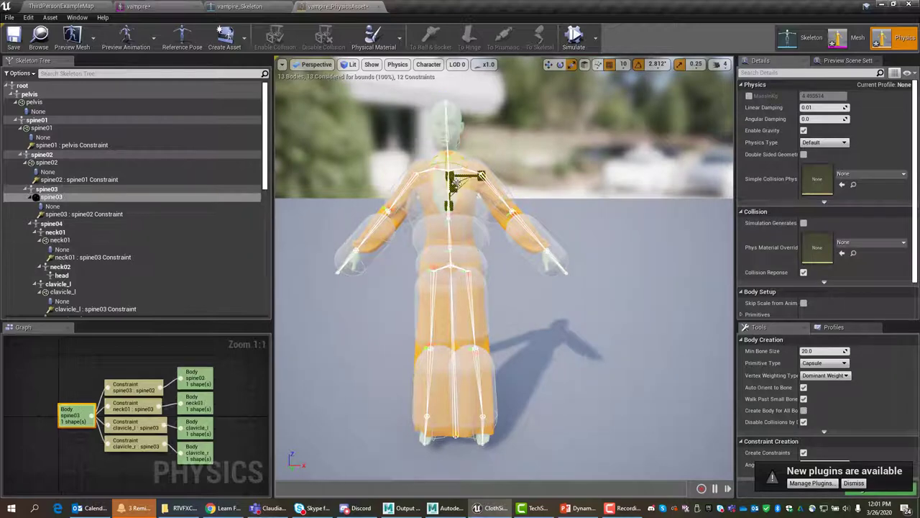
pyautogui.keyDown('alt'); pyautogui.moveTo(612, 180); pyautogui.dragTo(482, 179); pyautogui.keyUp('alt')
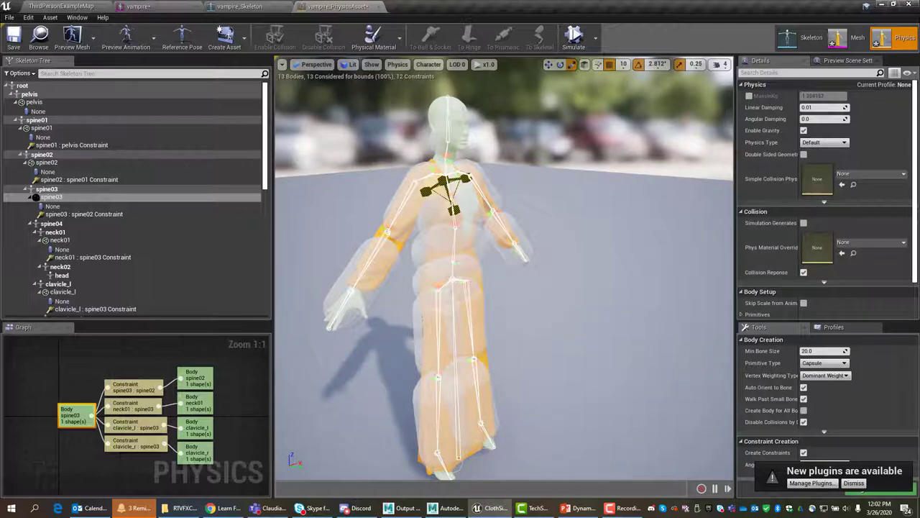
pyautogui.moveTo(617, 182); pyautogui.dragTo(582, 177)
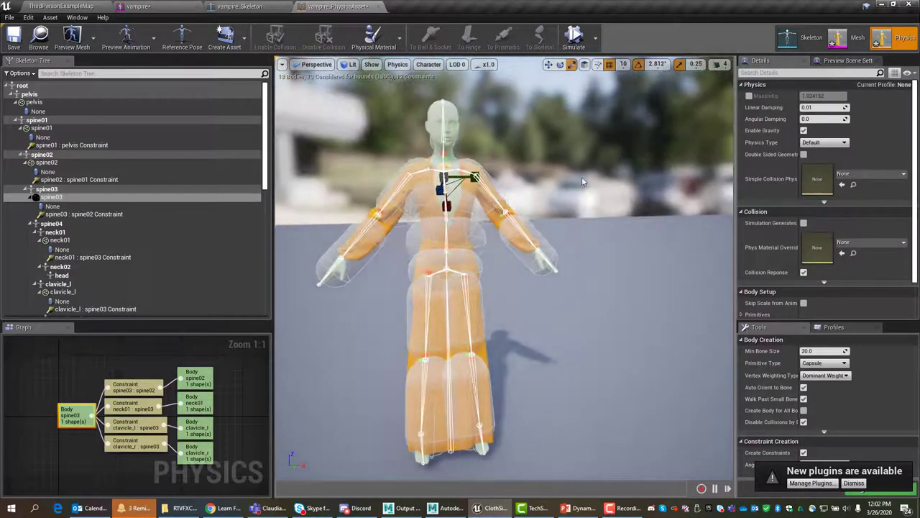
pyautogui.moveTo(418, 202); pyautogui.dragTo(423, 202)
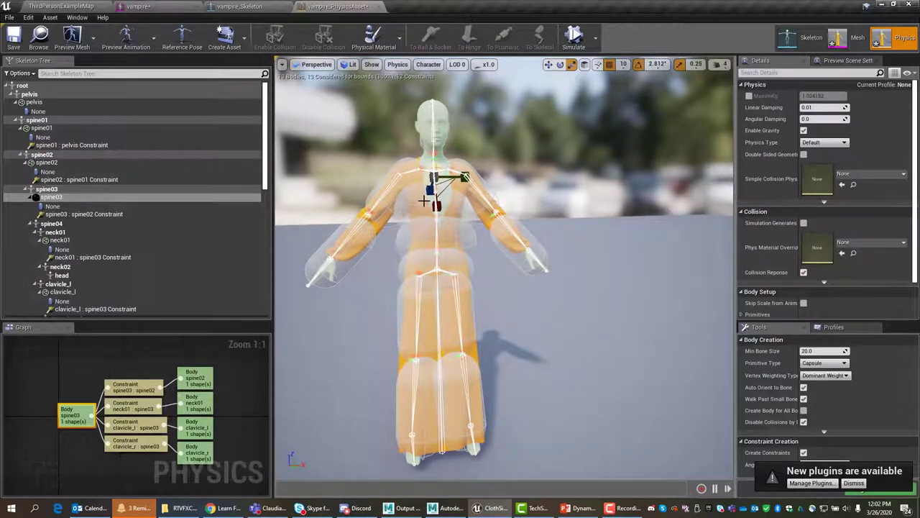
# Scale the spine02 body down to fit within the lower chest
pyautogui.click(425, 202)
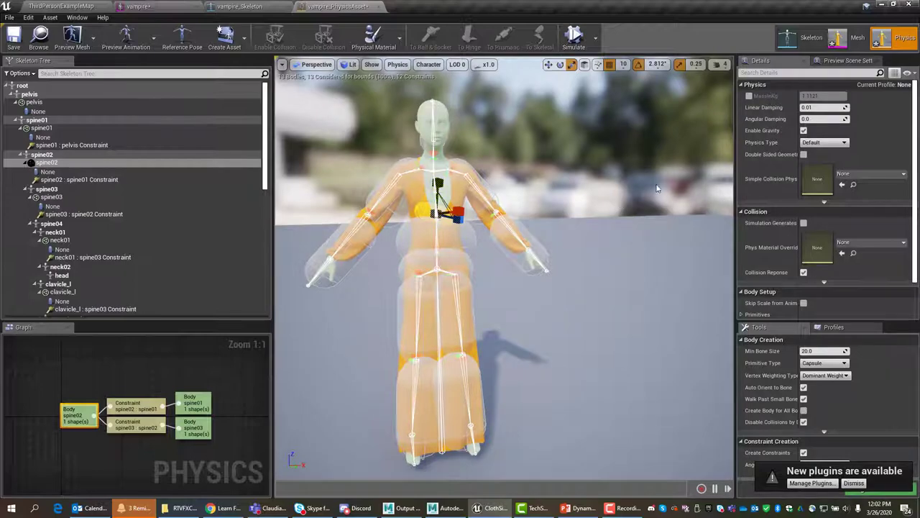
pyautogui.moveTo(657, 188)
pyautogui.keyDown('alt'); pyautogui.mouseDown()
pyautogui.moveTo(683, 215)
pyautogui.moveTo(727, 180)
pyautogui.moveTo(719, 194)
pyautogui.moveTo(669, 179)
pyautogui.mouseUp(); pyautogui.keyUp('alt')
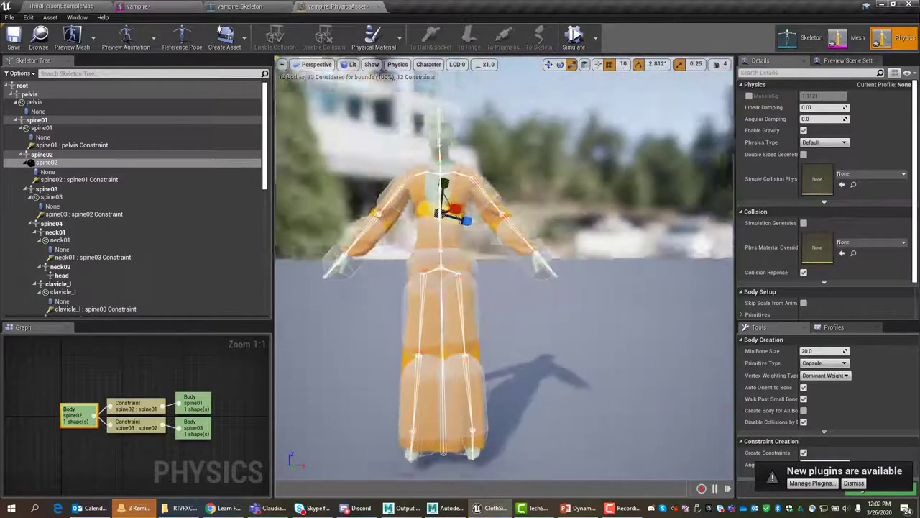
pyautogui.moveTo(777, 190); pyautogui.dragTo(640, 191)
# Scale the spine01 body down so it stays within the character's waist
pyautogui.click(469, 241)
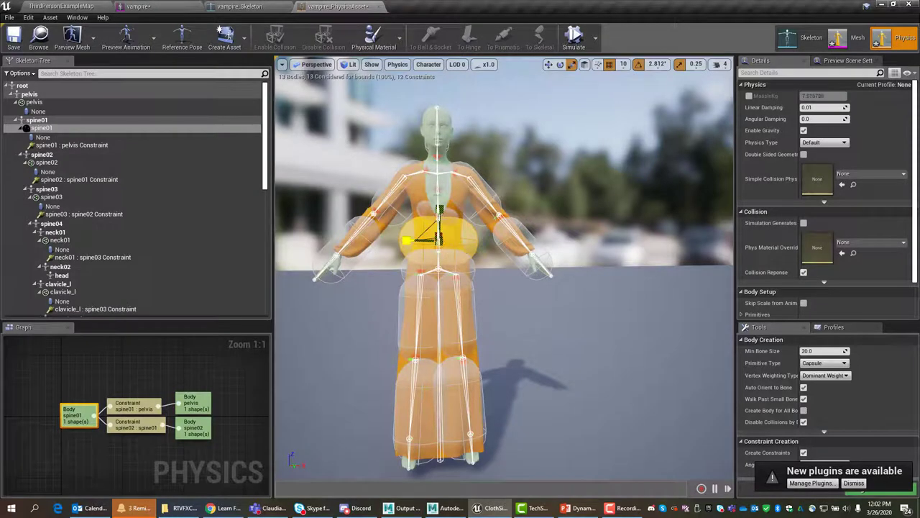
pyautogui.moveTo(406, 240); pyautogui.dragTo(435, 240)
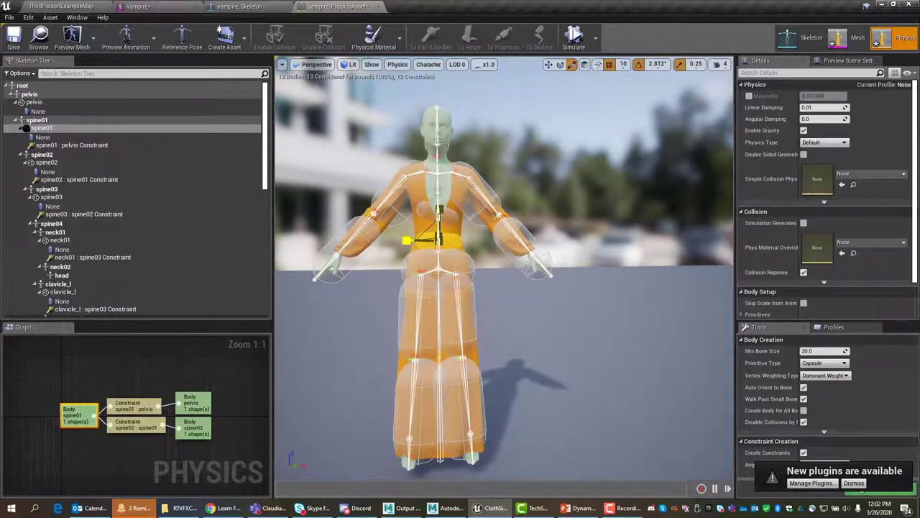
pyautogui.moveTo(489, 249); pyautogui.dragTo(650, 258)
# Scale the pelvis body down in width and depth to fit inside the hips
pyautogui.click(463, 259)
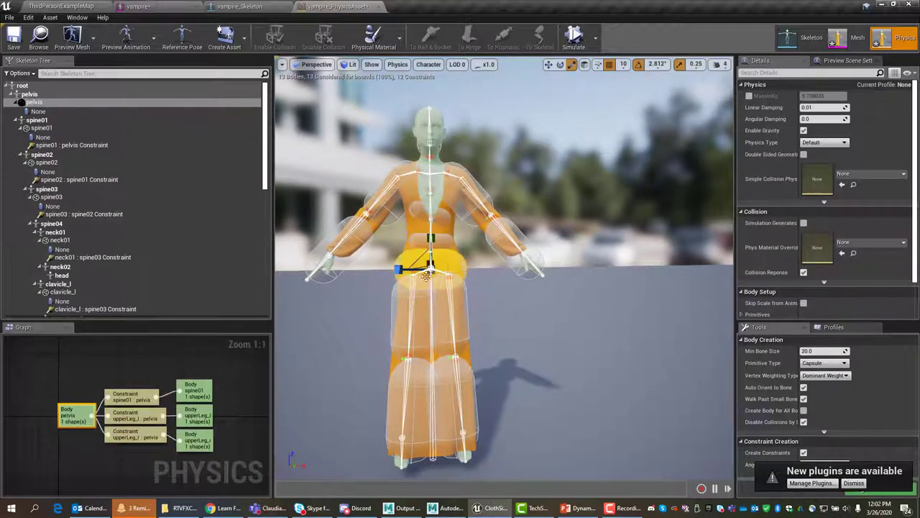
pyautogui.moveTo(463, 259); pyautogui.dragTo(616, 268)
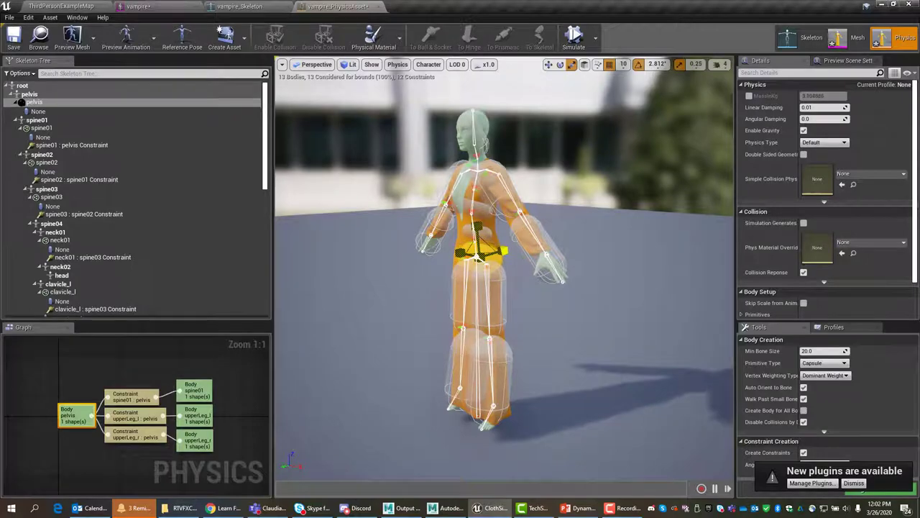
pyautogui.moveTo(503, 250); pyautogui.dragTo(489, 256)
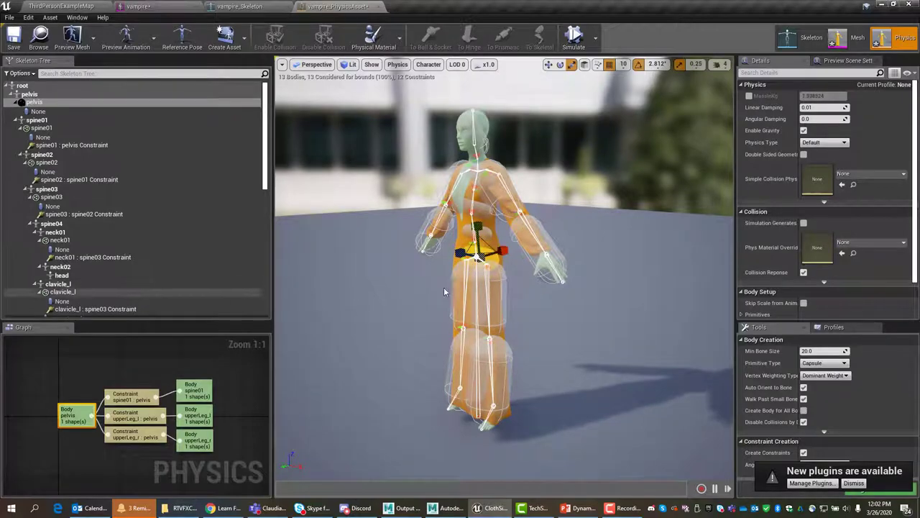
pyautogui.keyDown('alt'); pyautogui.moveTo(448, 293); pyautogui.dragTo(576, 295); pyautogui.keyUp('alt')
pyautogui.keyDown('alt'); pyautogui.moveTo(504, 288); pyautogui.dragTo(439, 292); pyautogui.keyUp('alt')
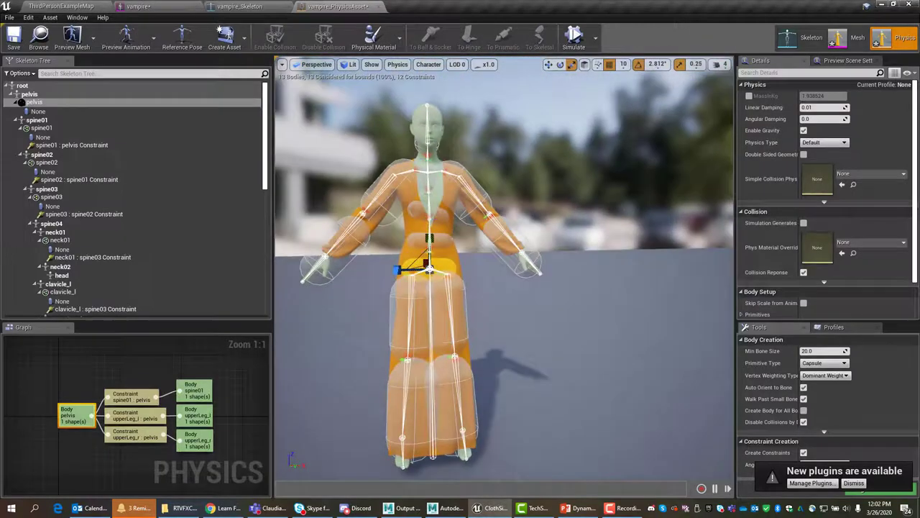
# Scale the clavicle_l body down to about the thickness of the left upper arm
pyautogui.click(454, 198)
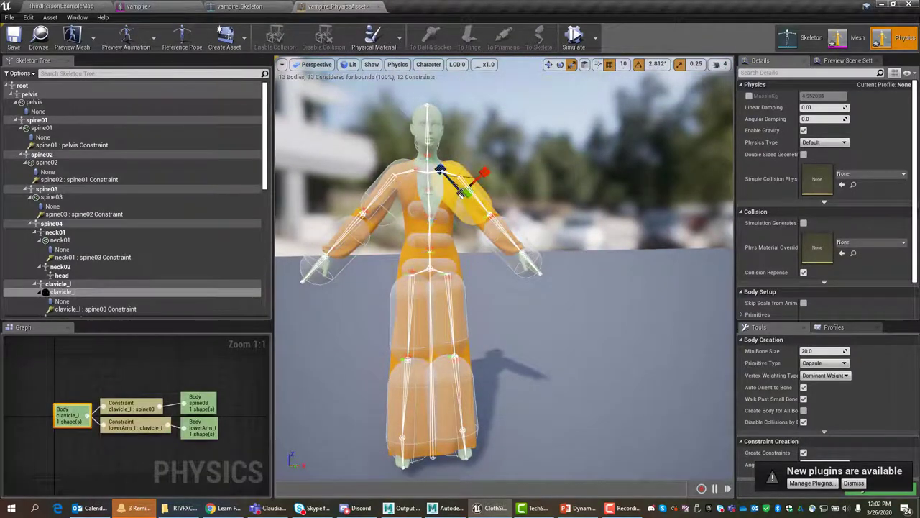
pyautogui.moveTo(508, 191); pyautogui.dragTo(508, 209)
pyautogui.moveTo(455, 189); pyautogui.dragTo(459, 189)
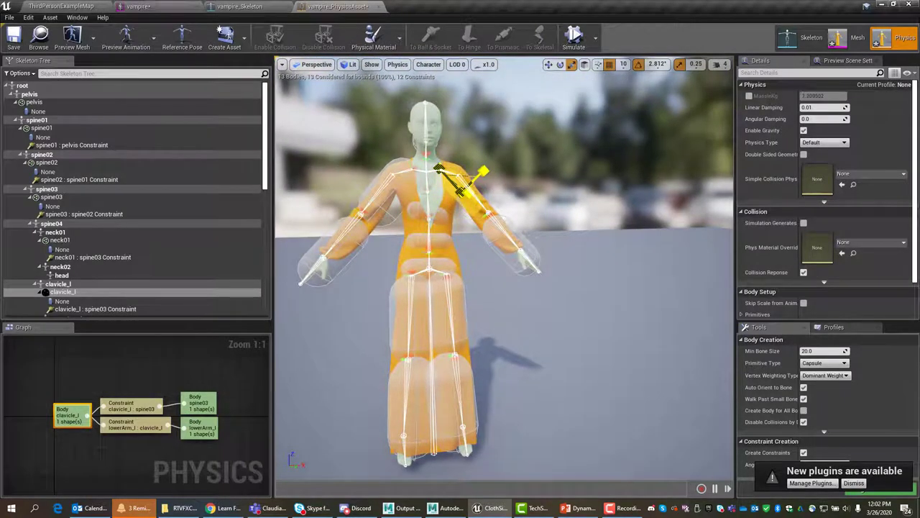
pyautogui.keyDown('alt'); pyautogui.moveTo(594, 191); pyautogui.dragTo(482, 206); pyautogui.keyUp('alt')
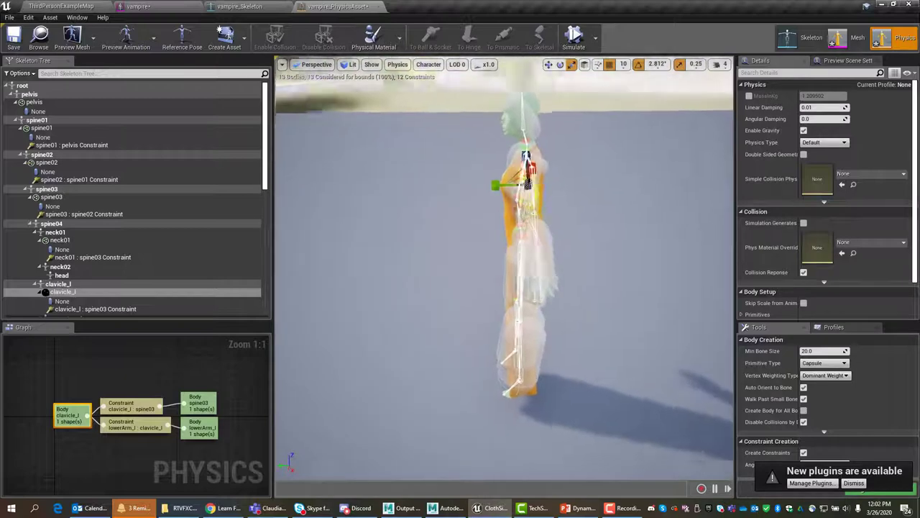
# Move the clavicle_l body into the left upper arm, centring it along the bone between shoulder and elbow
pyautogui.moveTo(409, 208); pyautogui.dragTo(507, 181)
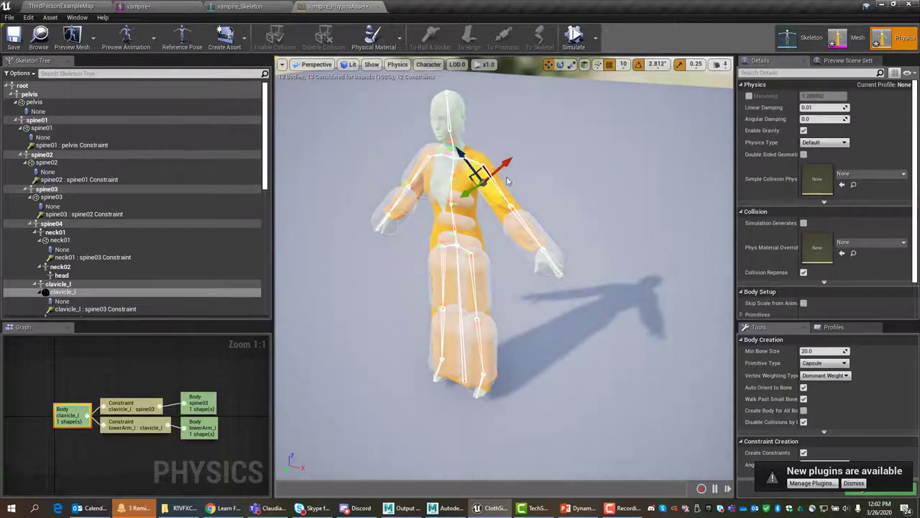
pyautogui.moveTo(467, 192); pyautogui.dragTo(474, 188)
pyautogui.moveTo(634, 183); pyautogui.dragTo(598, 181)
pyautogui.moveTo(513, 184); pyautogui.dragTo(504, 184)
pyautogui.keyDown('alt'); pyautogui.moveTo(544, 160); pyautogui.dragTo(611, 184); pyautogui.keyUp('alt')
pyautogui.moveTo(497, 162); pyautogui.dragTo(536, 180)
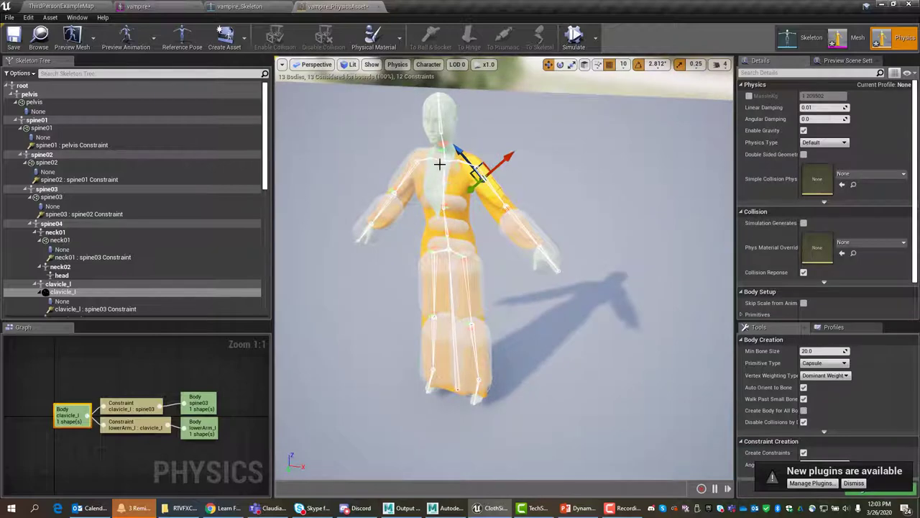
pyautogui.moveTo(458, 150); pyautogui.dragTo(465, 158)
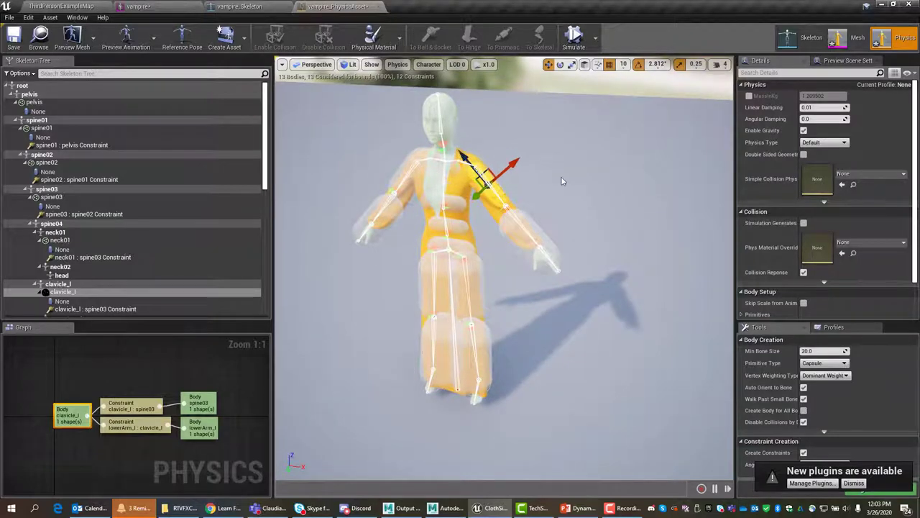
# Shrink the clavicle_l body slightly more and rotate it to follow the left upper arm
pyautogui.press('r')
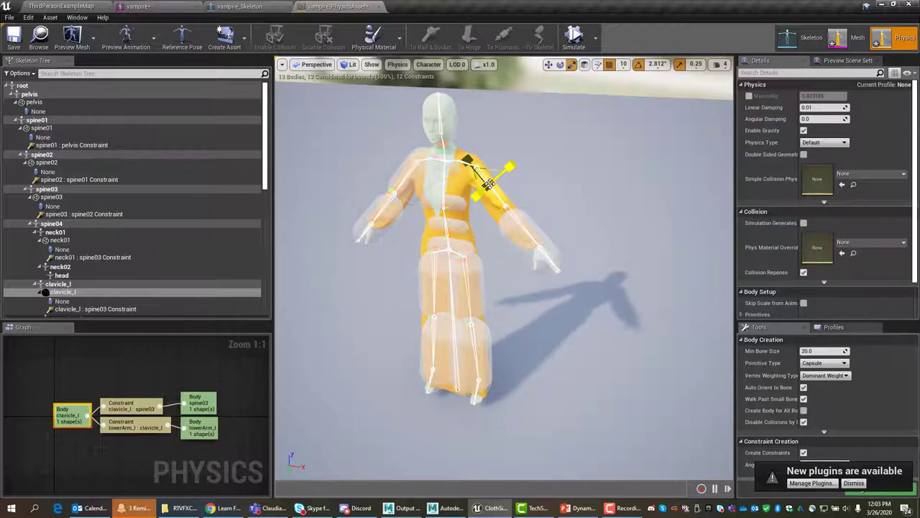
pyautogui.press('e')
pyautogui.moveTo(527, 148)
pyautogui.mouseDown()
pyautogui.moveTo(536, 144)
pyautogui.moveTo(527, 147)
pyautogui.mouseUp()
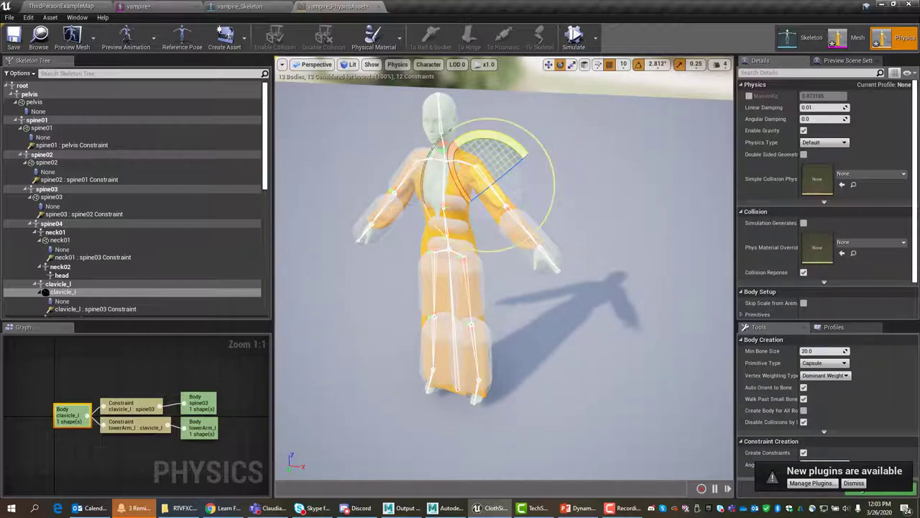
pyautogui.press('w')
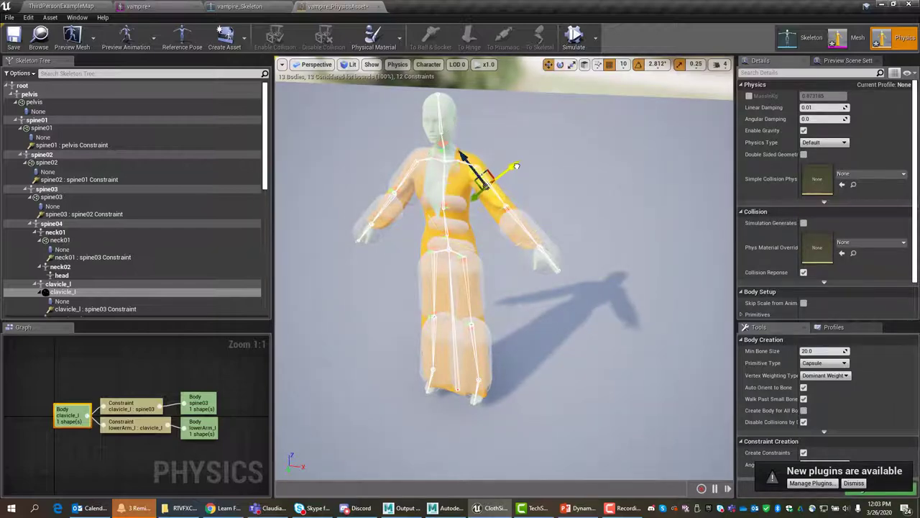
# Scale the lowerArm_l body down to fit the left forearm, undoing the accidental move first
pyautogui.click(549, 246)
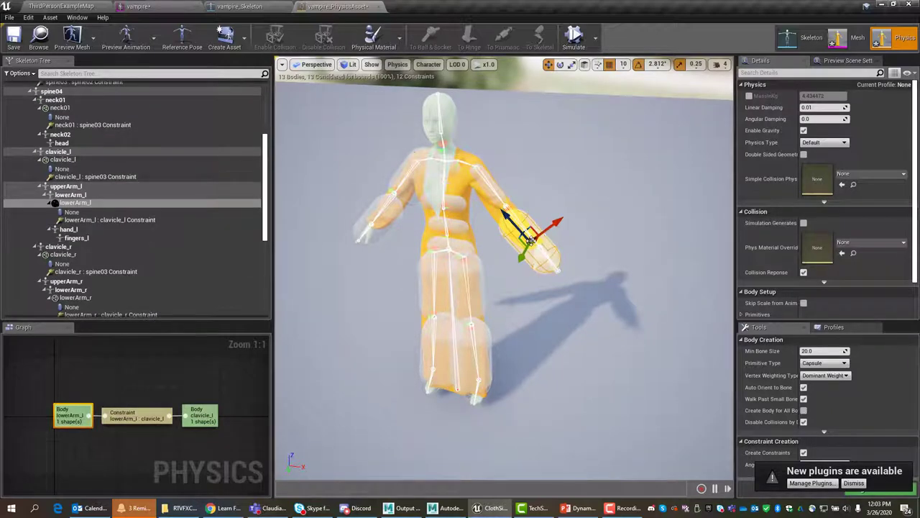
pyautogui.moveTo(530, 241); pyautogui.dragTo(513, 242)
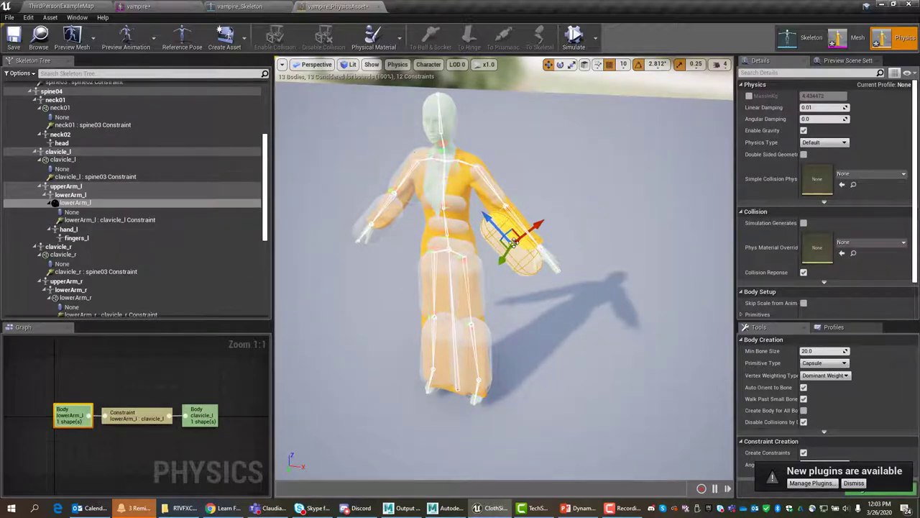
pyautogui.hotkey('ctrl', 'z')
pyautogui.press('r')
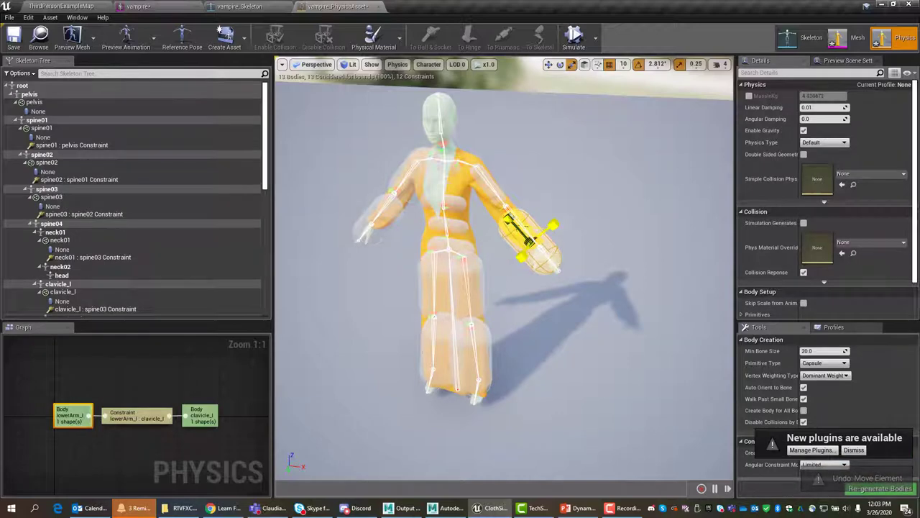
pyautogui.moveTo(530, 241); pyautogui.dragTo(516, 247)
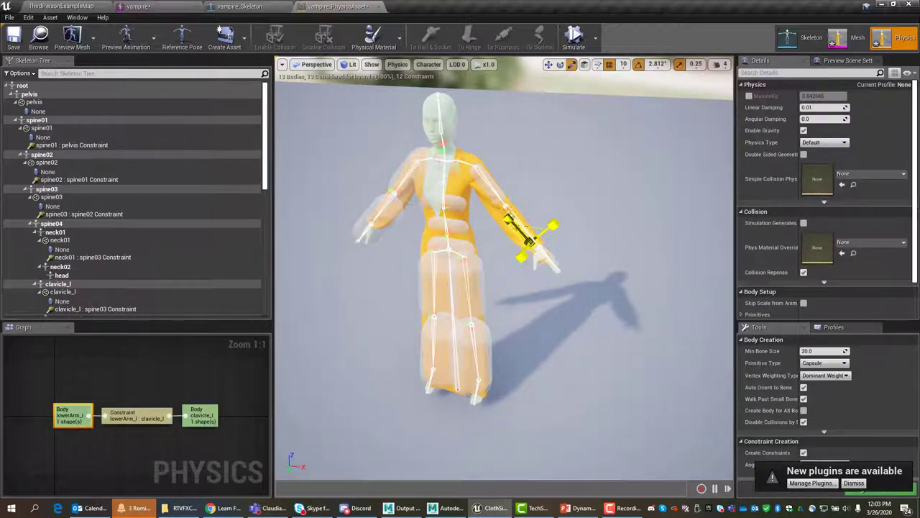
# Rotate the lowerArm_l body into line with the left forearm and slide it up towards the elbow
pyautogui.moveTo(600, 243)
pyautogui.keyDown('alt'); pyautogui.mouseDown()
pyautogui.moveTo(446, 237)
pyautogui.moveTo(599, 245)
pyautogui.mouseUp(); pyautogui.keyUp('alt')
pyautogui.press('e')
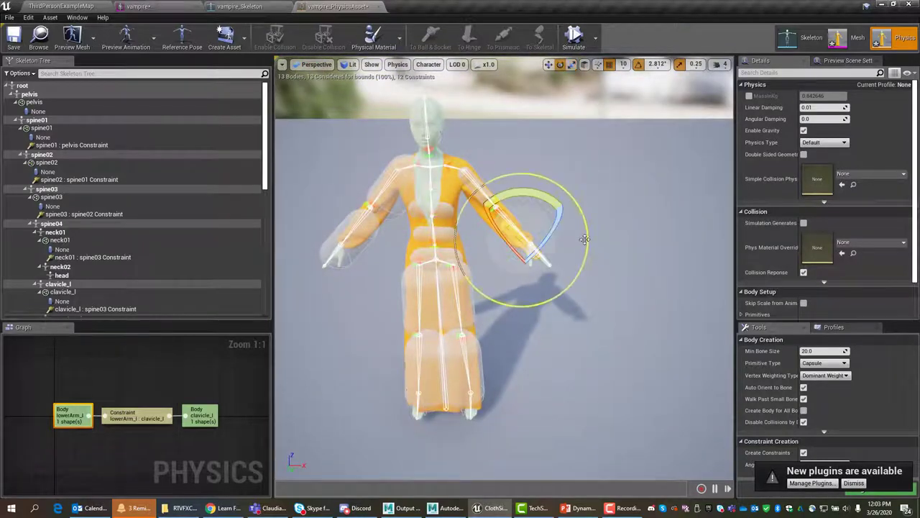
pyautogui.moveTo(517, 192); pyautogui.dragTo(507, 195)
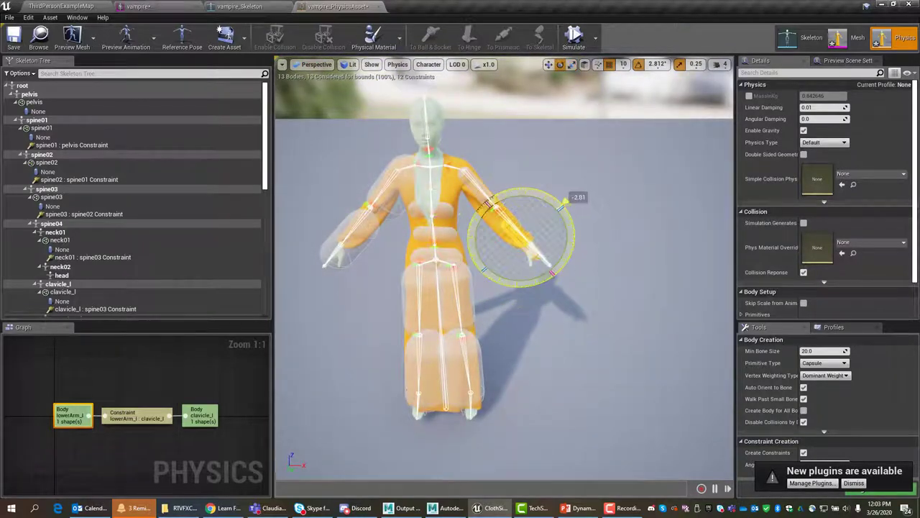
pyautogui.moveTo(574, 199); pyautogui.dragTo(574, 199)
pyautogui.press('w')
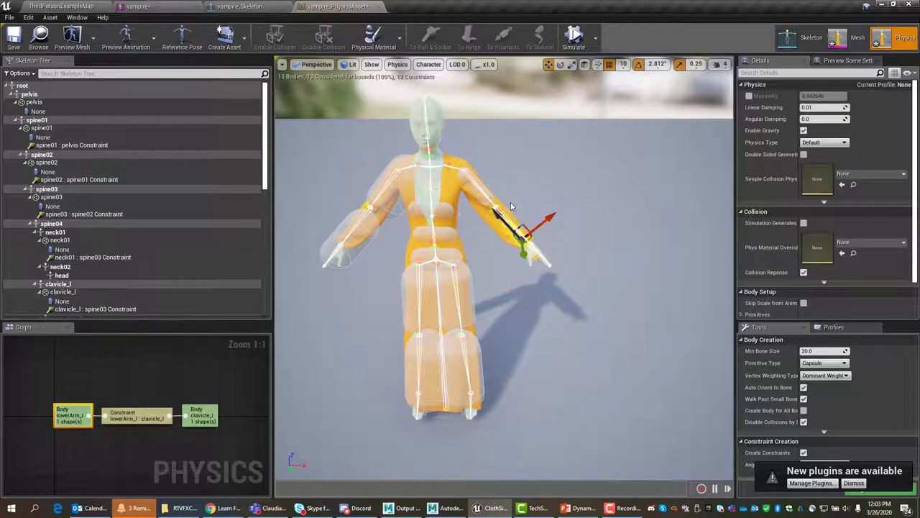
pyautogui.moveTo(494, 210)
pyautogui.mouseDown()
pyautogui.moveTo(487, 202)
pyautogui.moveTo(331, 216)
pyautogui.moveTo(302, 209)
pyautogui.moveTo(511, 216)
pyautogui.mouseUp()
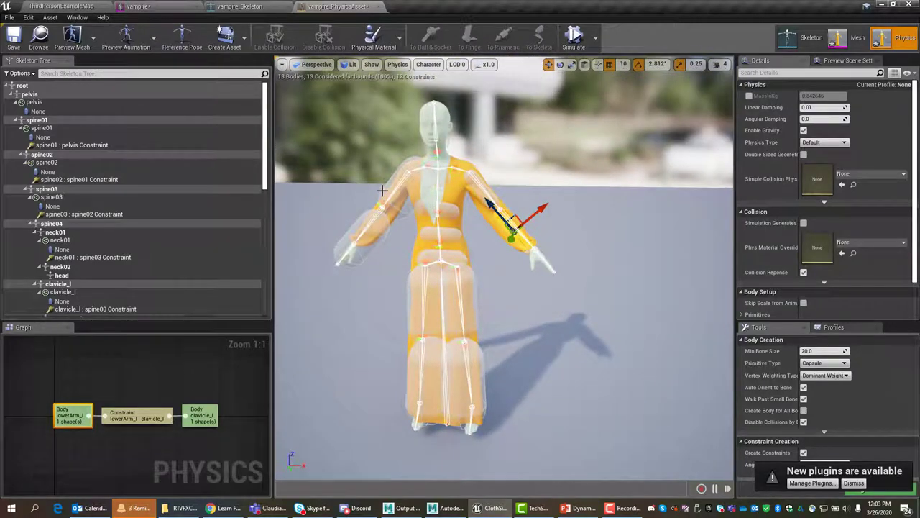
# Scale the clavicle_r body down so it fits within the right upper arm
pyautogui.click(406, 201)
pyautogui.keyDown('alt'); pyautogui.moveTo(371, 276); pyautogui.dragTo(510, 281); pyautogui.keyUp('alt')
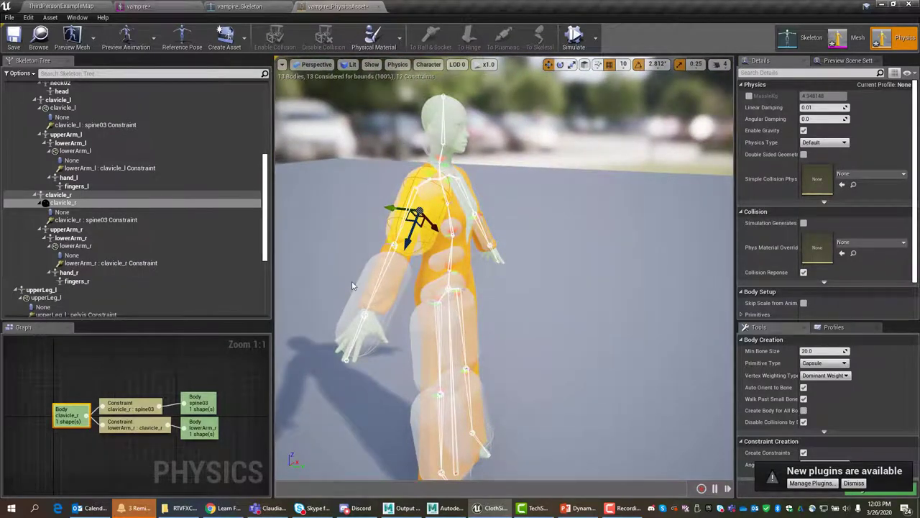
pyautogui.press('r')
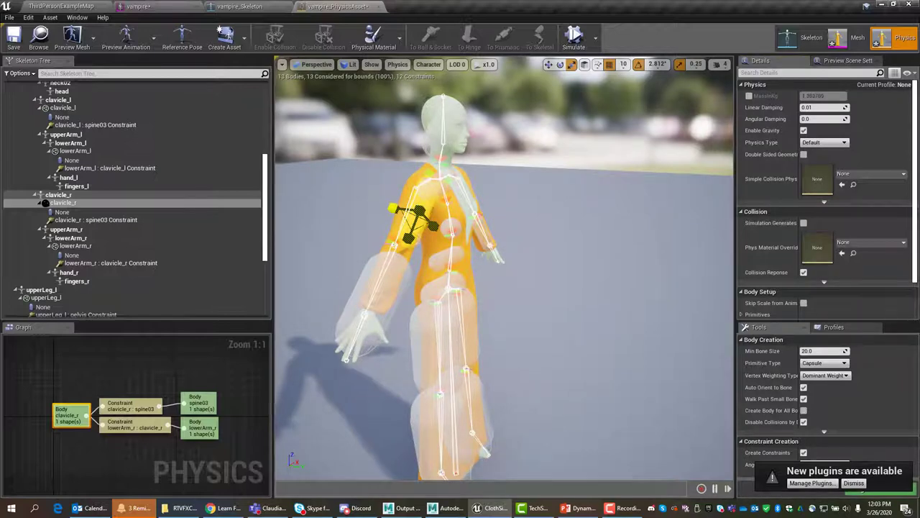
pyautogui.keyDown('alt'); pyautogui.moveTo(544, 263); pyautogui.dragTo(633, 269); pyautogui.keyUp('alt')
pyautogui.moveTo(460, 263); pyautogui.dragTo(561, 270)
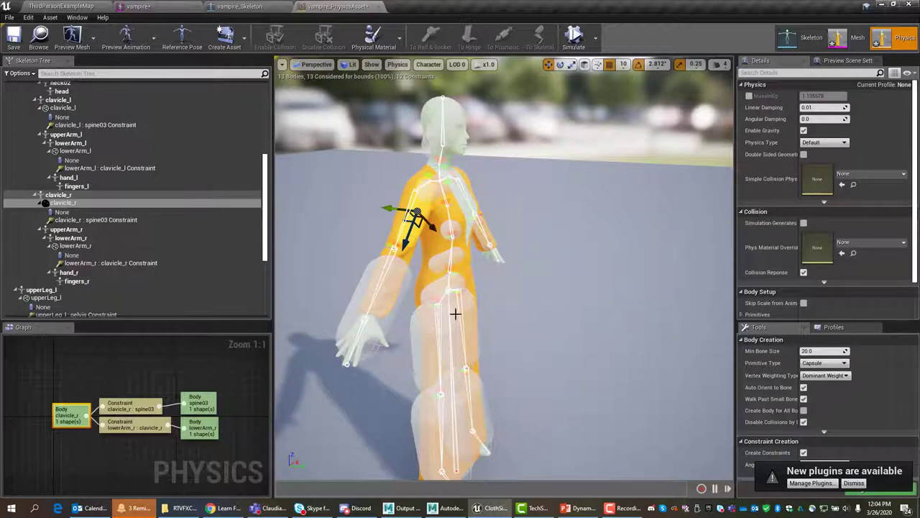
# Shrink the clavicle_r body slightly more and shift it to centre on the bone between right shoulder and elbow
pyautogui.keyDown('alt'); pyautogui.moveTo(456, 312); pyautogui.dragTo(554, 312); pyautogui.keyUp('alt')
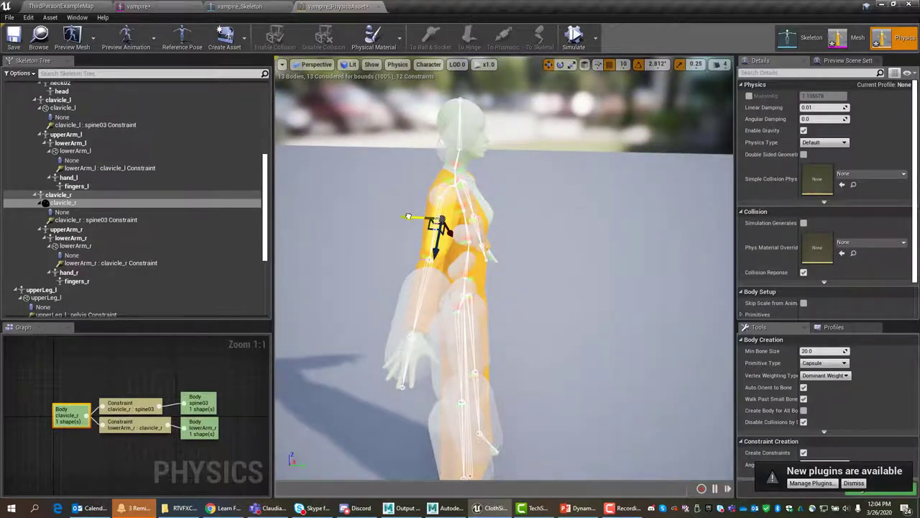
pyautogui.moveTo(546, 247); pyautogui.dragTo(640, 250)
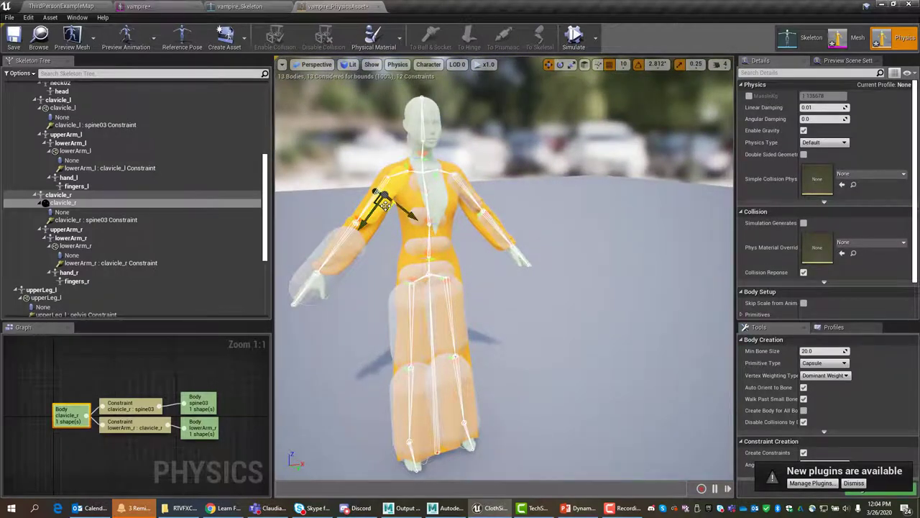
pyautogui.press('r')
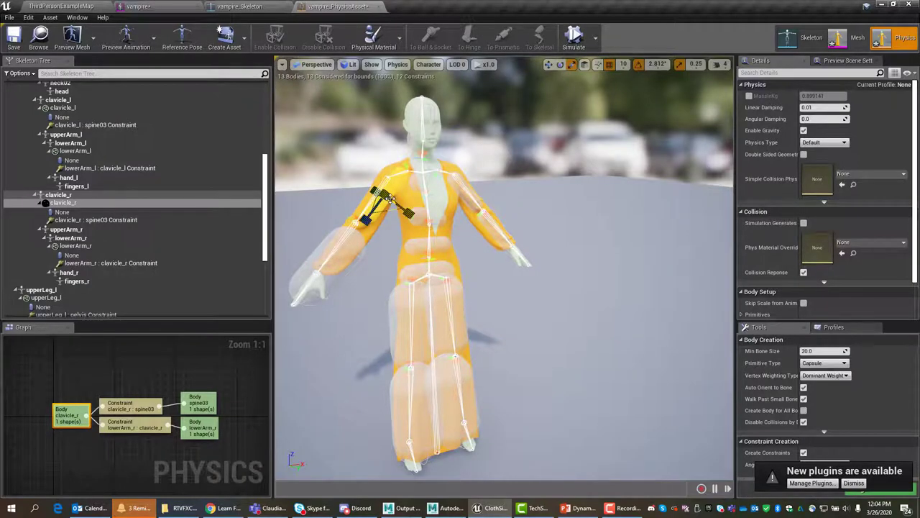
pyautogui.press('w')
pyautogui.moveTo(413, 220); pyautogui.dragTo(620, 233)
pyautogui.keyDown('alt'); pyautogui.moveTo(457, 232); pyautogui.dragTo(403, 216); pyautogui.keyUp('alt')
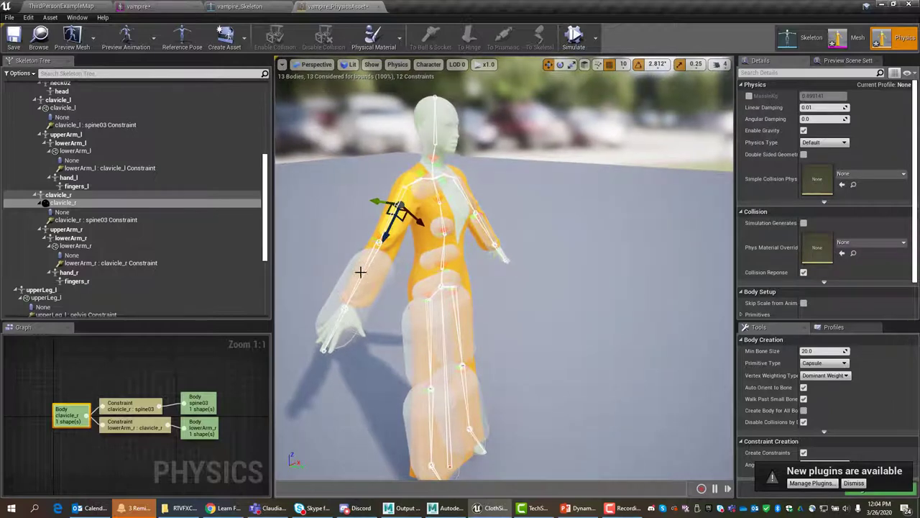
# Scale the lowerArm_r body down to fit the right forearm
pyautogui.keyDown('alt'); pyautogui.moveTo(371, 308); pyautogui.dragTo(352, 301); pyautogui.keyUp('alt')
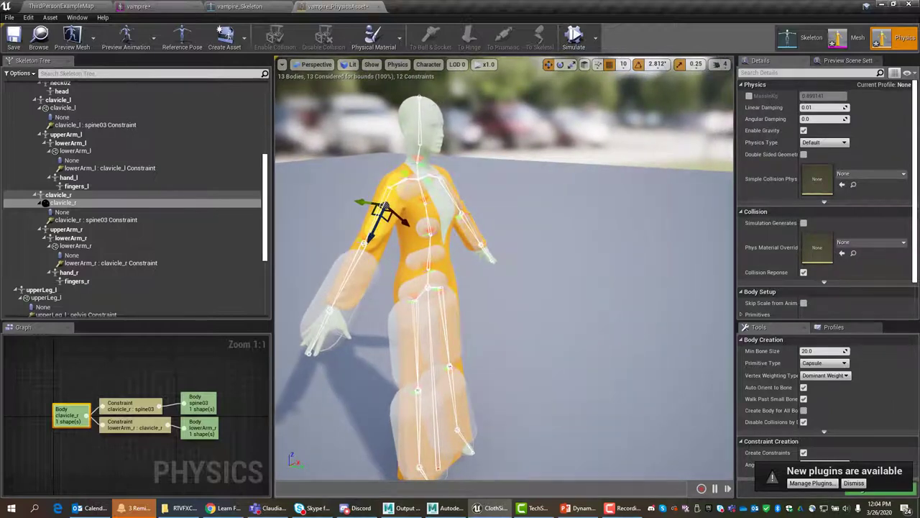
pyautogui.click(363, 304)
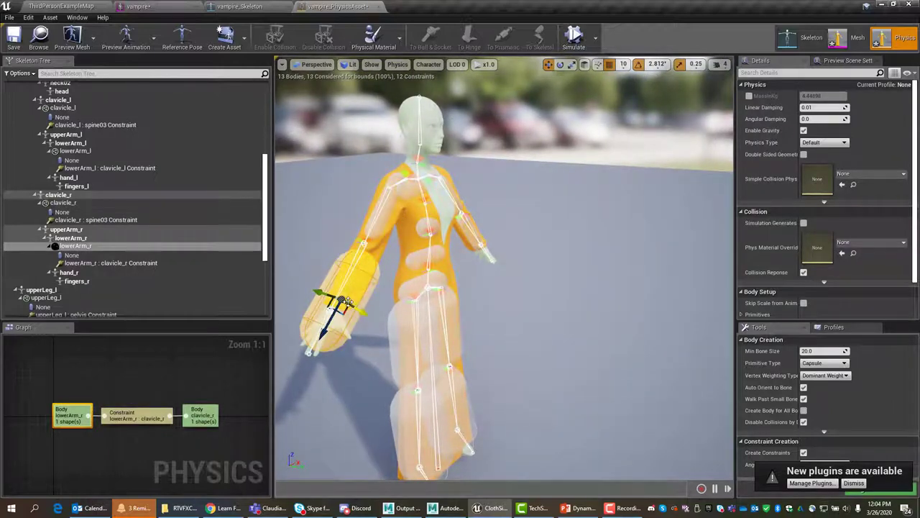
pyautogui.press('r')
pyautogui.moveTo(342, 299); pyautogui.dragTo(322, 314)
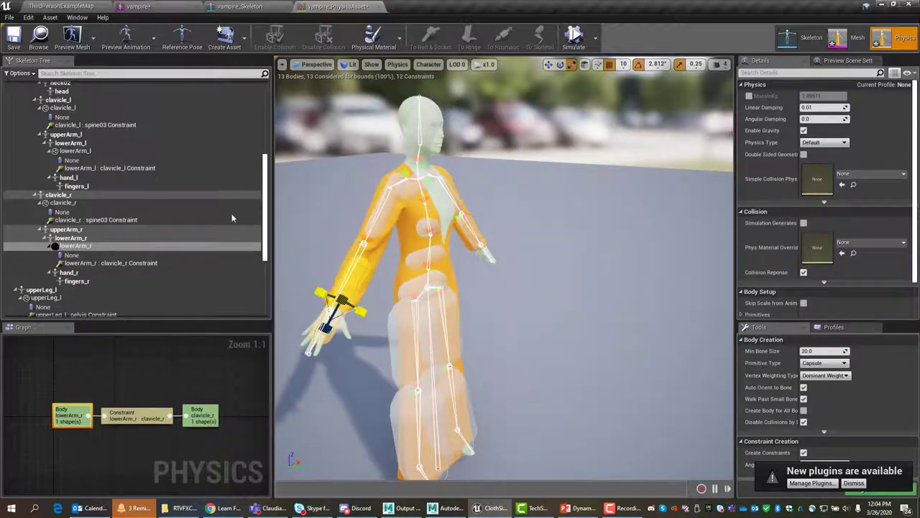
# Rotate the lowerArm_r body into line with the right forearm and slide it up towards the elbow
pyautogui.keyDown('alt'); pyautogui.moveTo(380, 286); pyautogui.dragTo(288, 245); pyautogui.keyUp('alt')
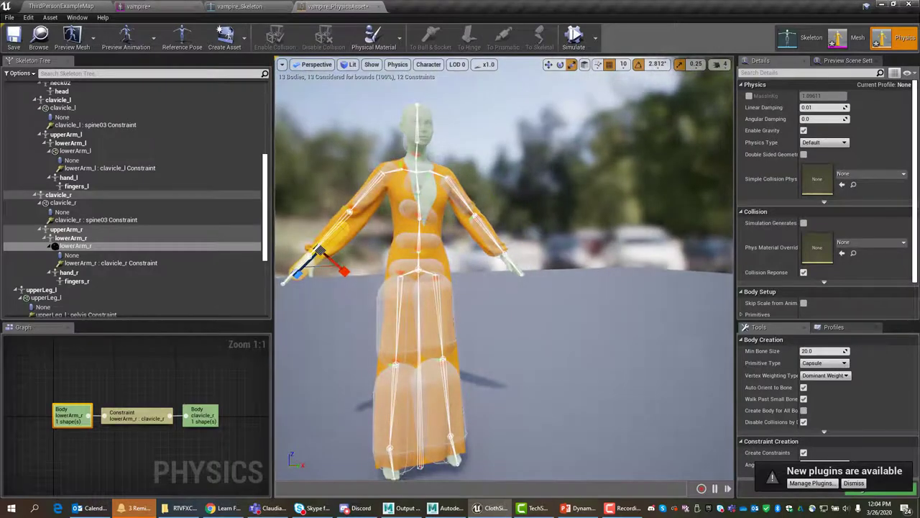
pyautogui.press('e')
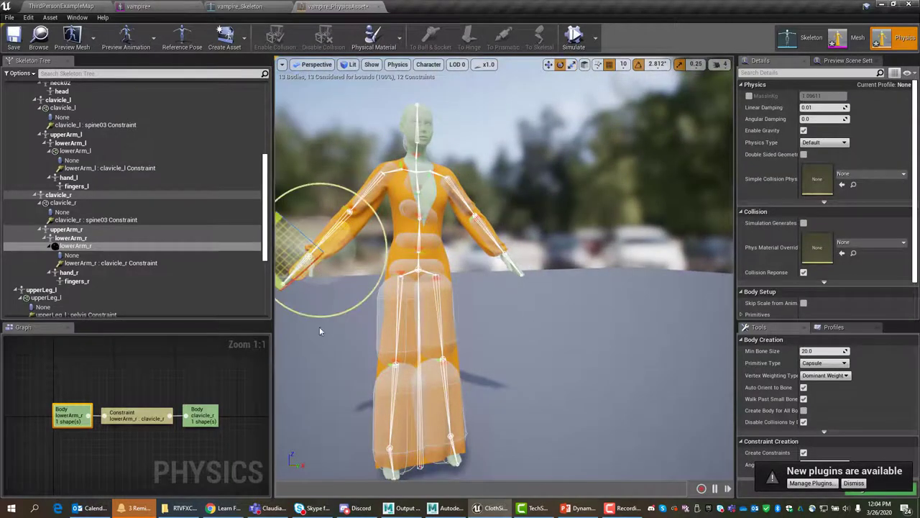
pyautogui.moveTo(324, 317); pyautogui.dragTo(327, 318)
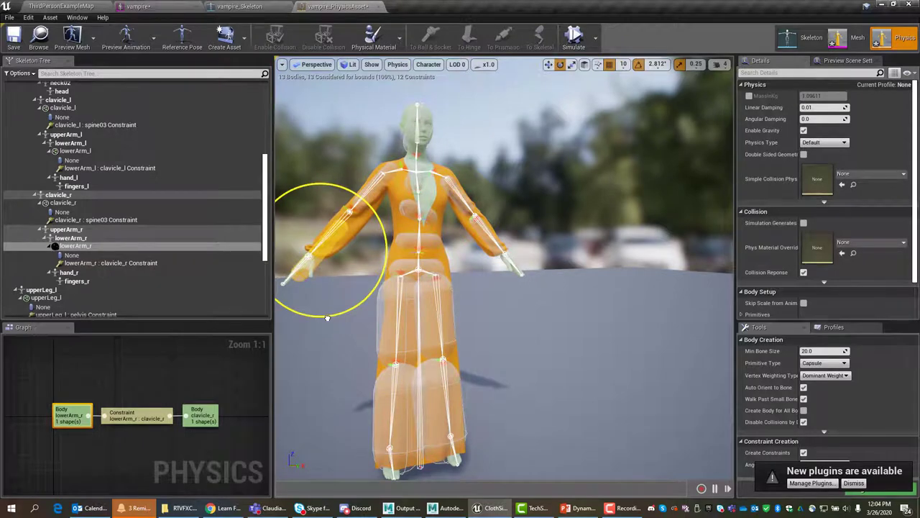
pyautogui.press('w')
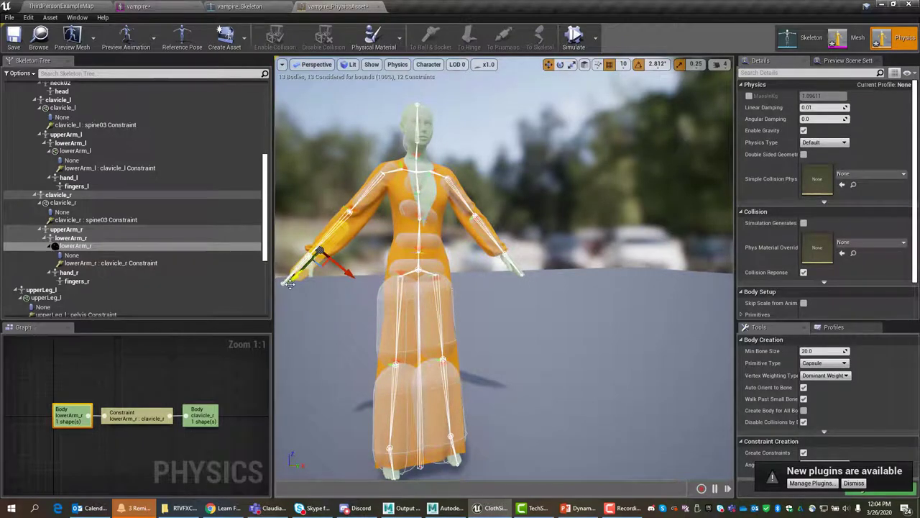
pyautogui.moveTo(294, 281); pyautogui.dragTo(305, 276)
# Scale the upperLeg_l body down to a slimmer capsule that fits the left thigh
pyautogui.keyDown('alt'); pyautogui.moveTo(371, 313); pyautogui.dragTo(538, 324); pyautogui.keyUp('alt')
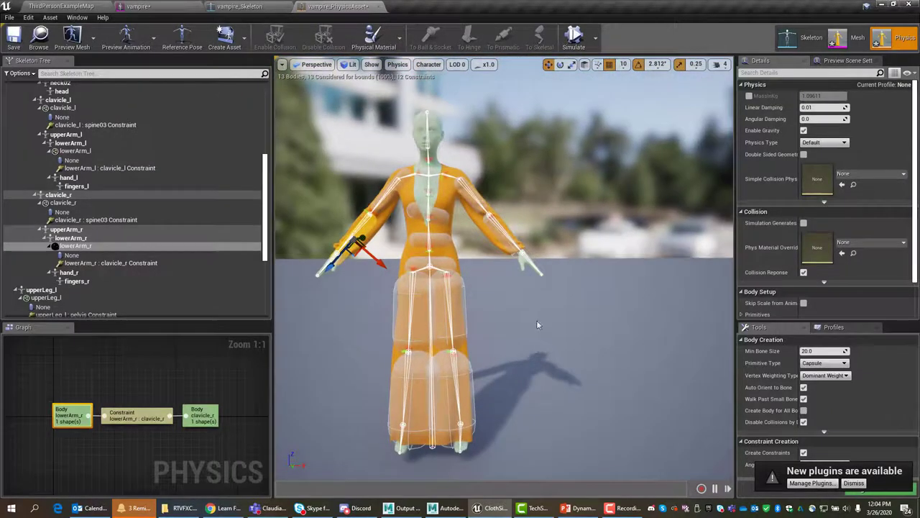
pyautogui.click(461, 302)
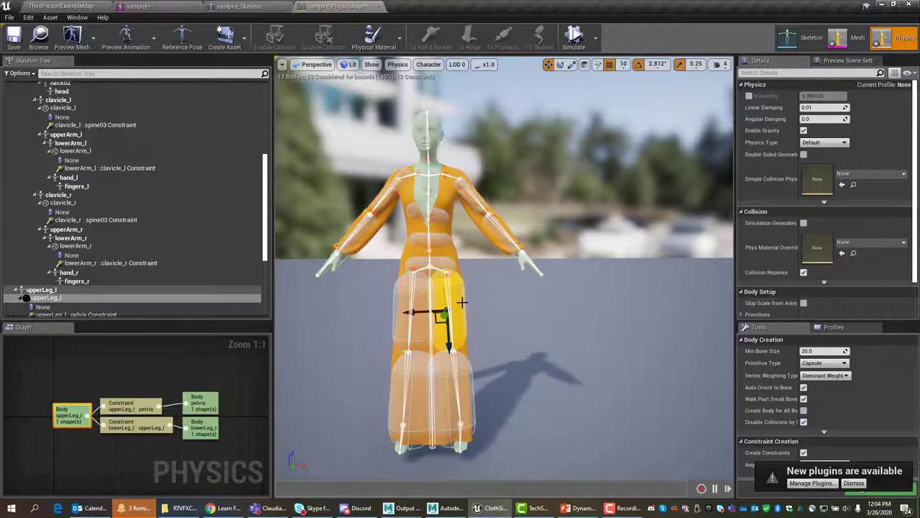
pyautogui.press('r')
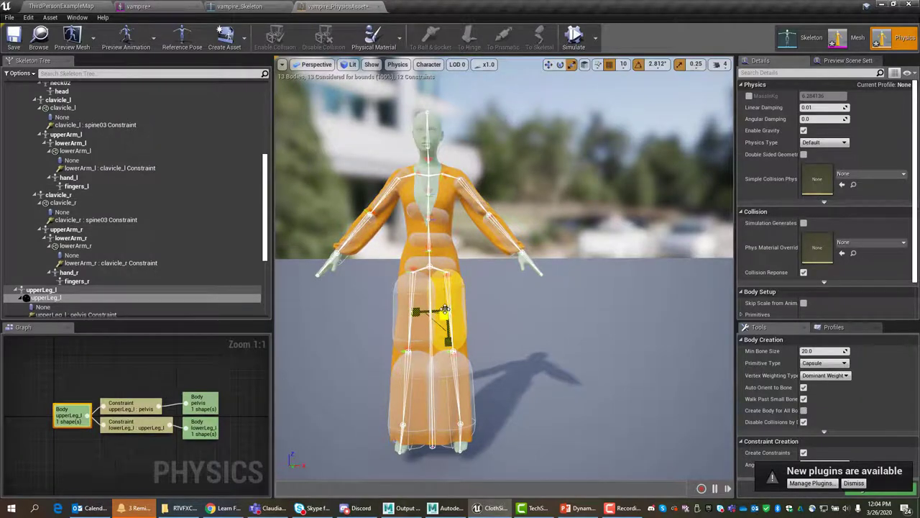
pyautogui.moveTo(446, 310); pyautogui.dragTo(317, 325)
# Reposition the upperLeg_l body so it is centred on the left thigh as seen from the side and the front
pyautogui.keyDown('alt'); pyautogui.moveTo(388, 291); pyautogui.dragTo(599, 324); pyautogui.keyUp('alt')
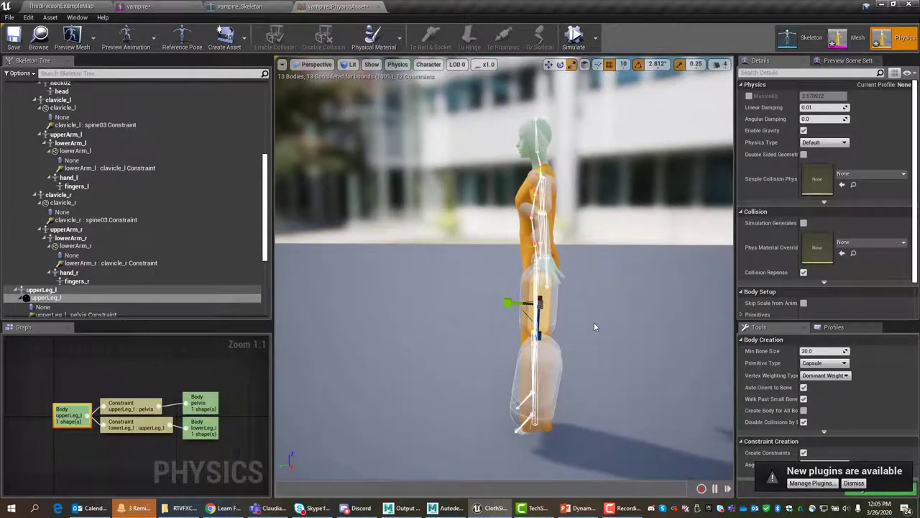
pyautogui.press('f')
pyautogui.scroll(-2, 601, 339)
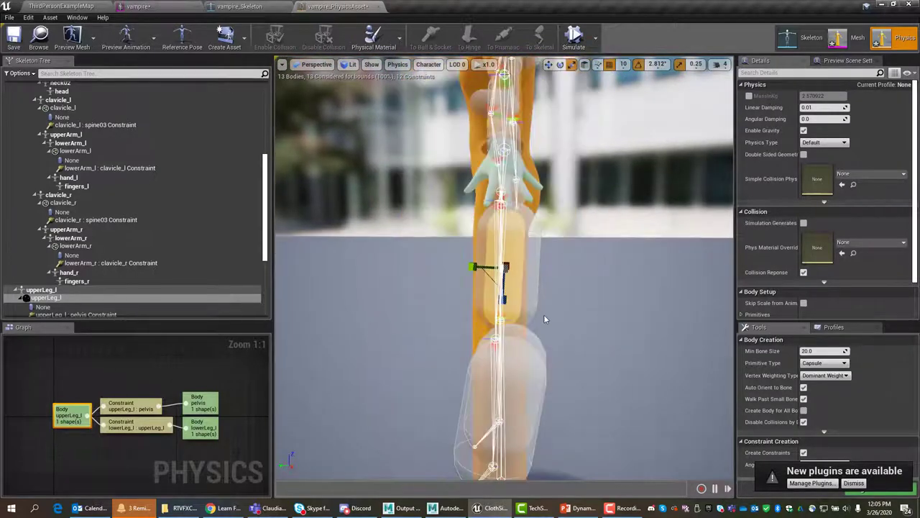
pyautogui.press('e')
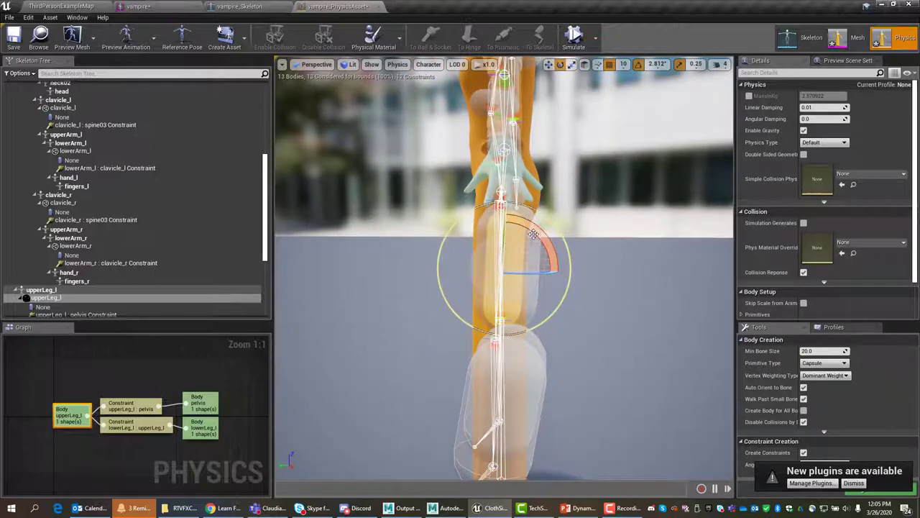
pyautogui.moveTo(534, 234); pyautogui.dragTo(531, 233)
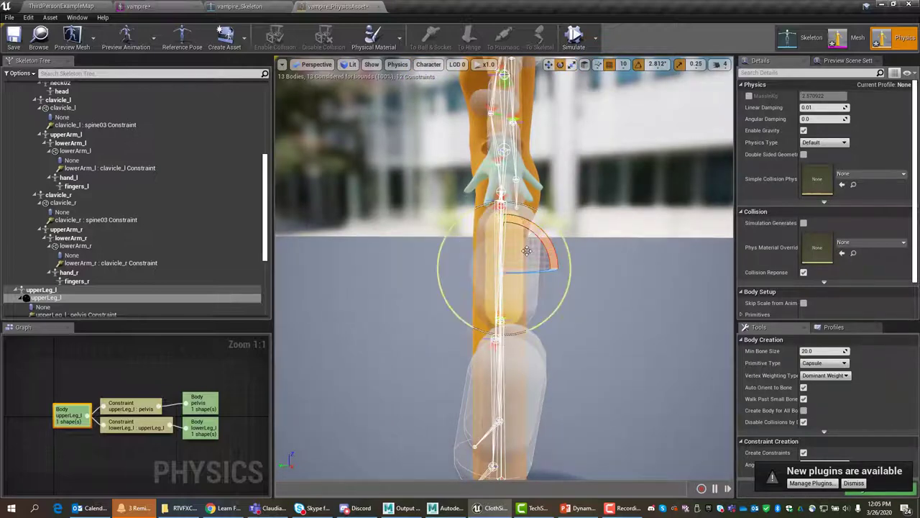
pyautogui.press('w')
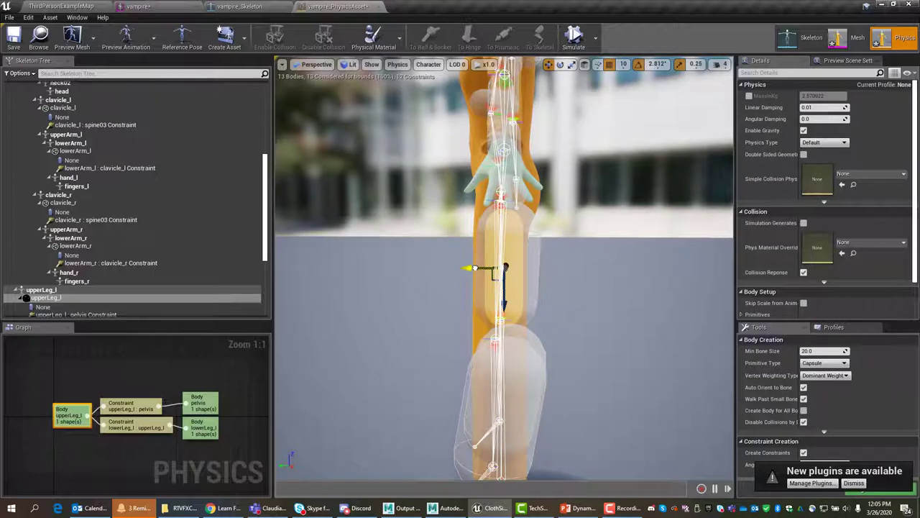
pyautogui.moveTo(476, 267); pyautogui.dragTo(467, 267)
pyautogui.keyDown('alt'); pyautogui.moveTo(450, 307); pyautogui.dragTo(575, 307); pyautogui.keyUp('alt')
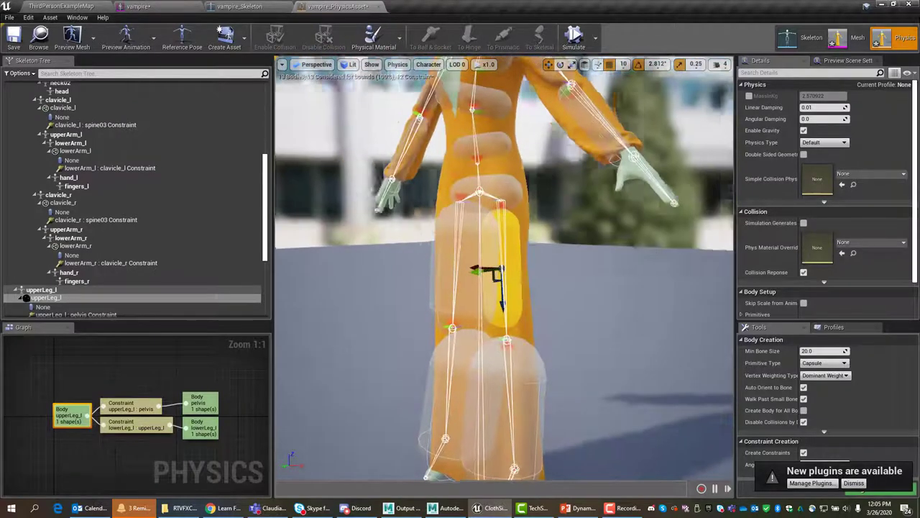
pyautogui.keyDown('alt'); pyautogui.moveTo(474, 269); pyautogui.dragTo(458, 305); pyautogui.keyUp('alt')
pyautogui.moveTo(466, 270); pyautogui.dragTo(470, 270)
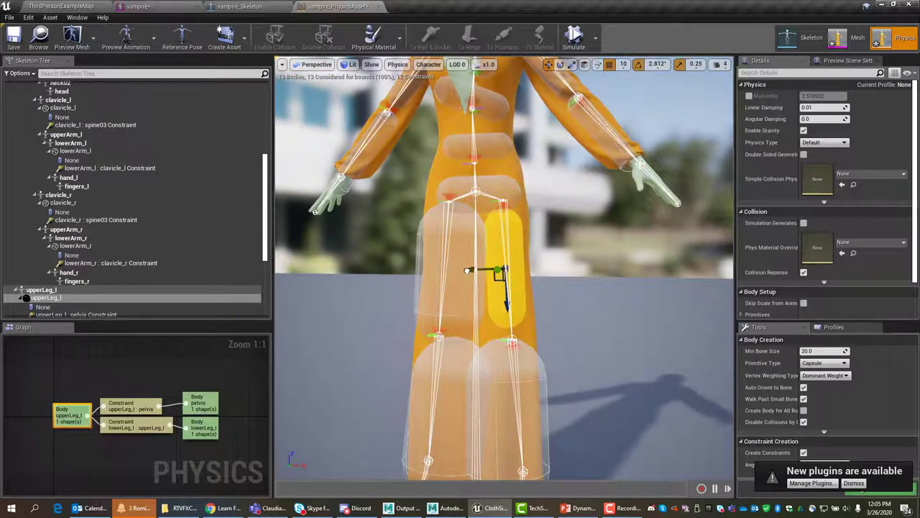
# Scale the lowerLeg_l body down to a slim capsule that fits the left calf
pyautogui.click(541, 385)
pyautogui.press('f')
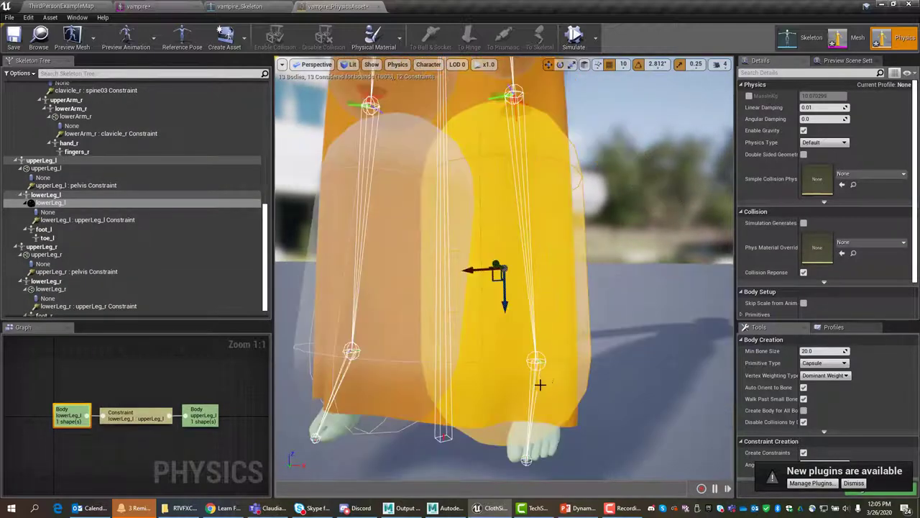
pyautogui.press('r')
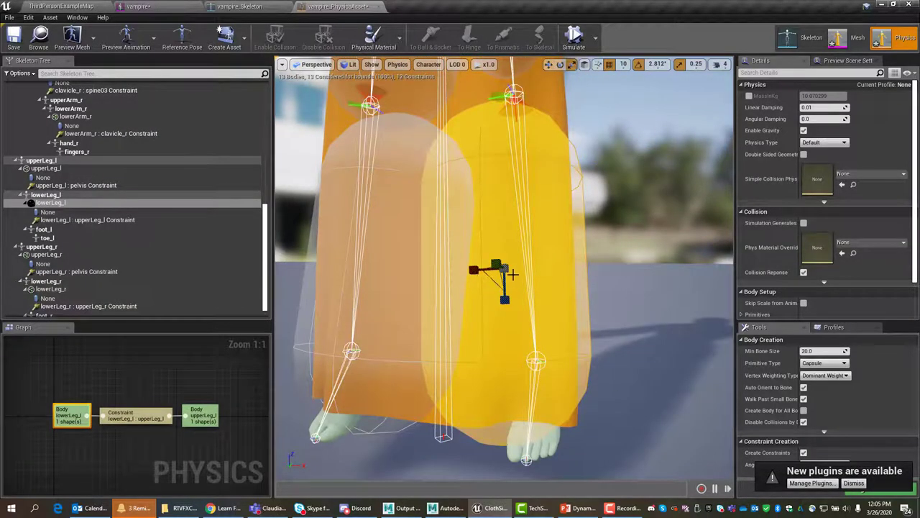
pyautogui.moveTo(495, 277); pyautogui.dragTo(471, 279)
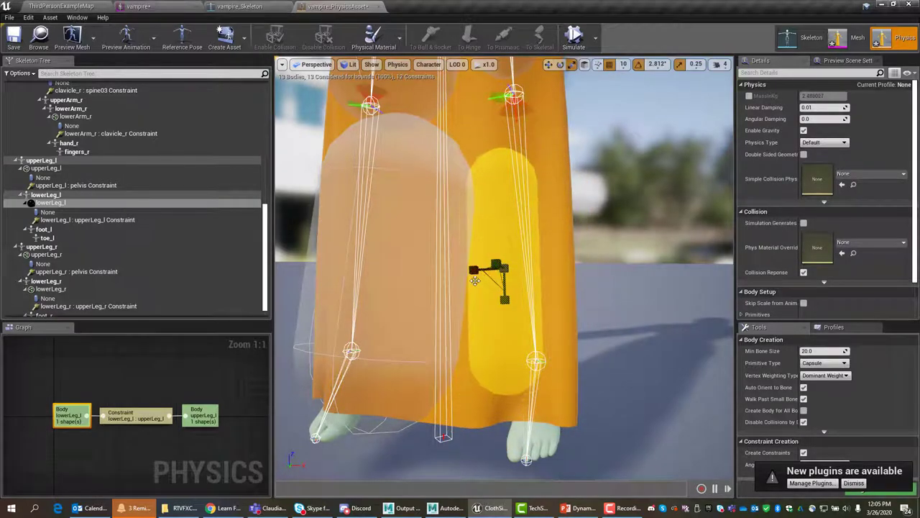
# Rotate the lowerLeg_l body to follow the left shin bone and move it outward onto the bone and up to the knee
pyautogui.keyDown('alt'); pyautogui.moveTo(645, 280); pyautogui.dragTo(521, 300); pyautogui.keyUp('alt')
pyautogui.press('e')
pyautogui.moveTo(500, 223); pyautogui.dragTo(633, 295)
pyautogui.press('w')
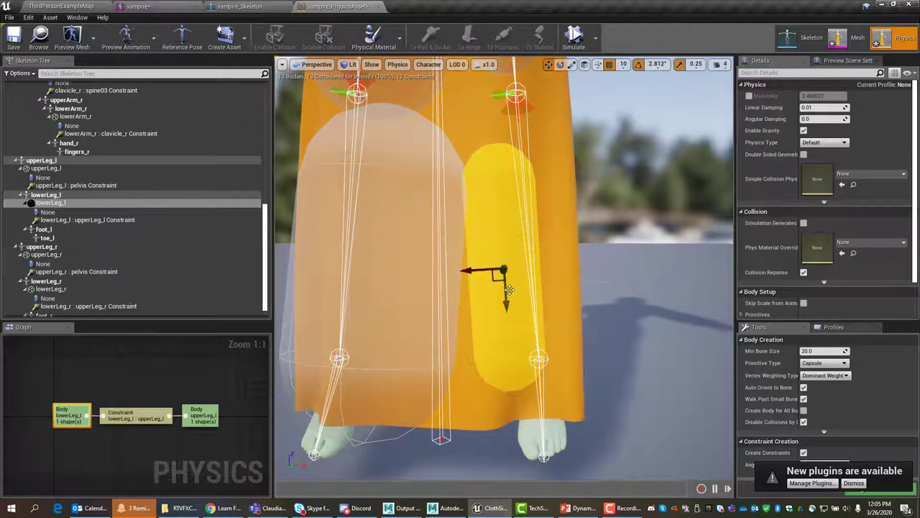
pyautogui.moveTo(468, 271); pyautogui.dragTo(491, 269)
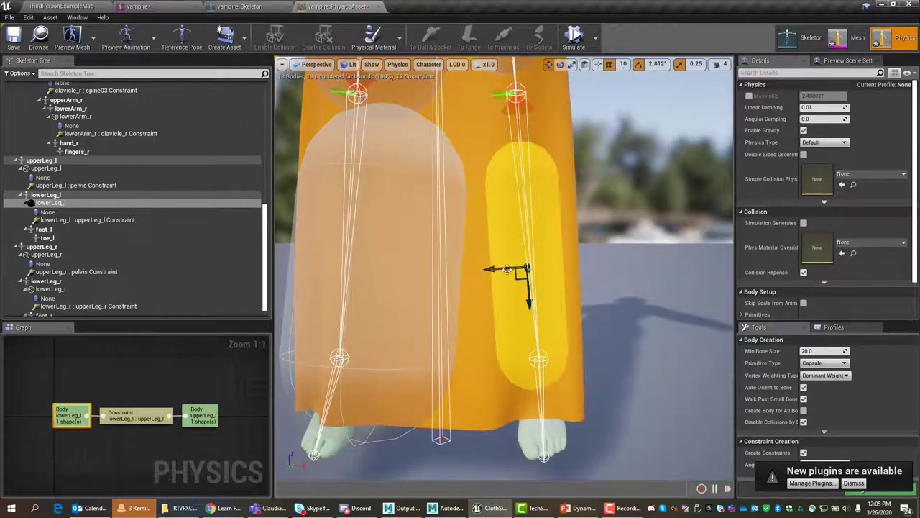
pyautogui.moveTo(525, 296); pyautogui.dragTo(526, 268)
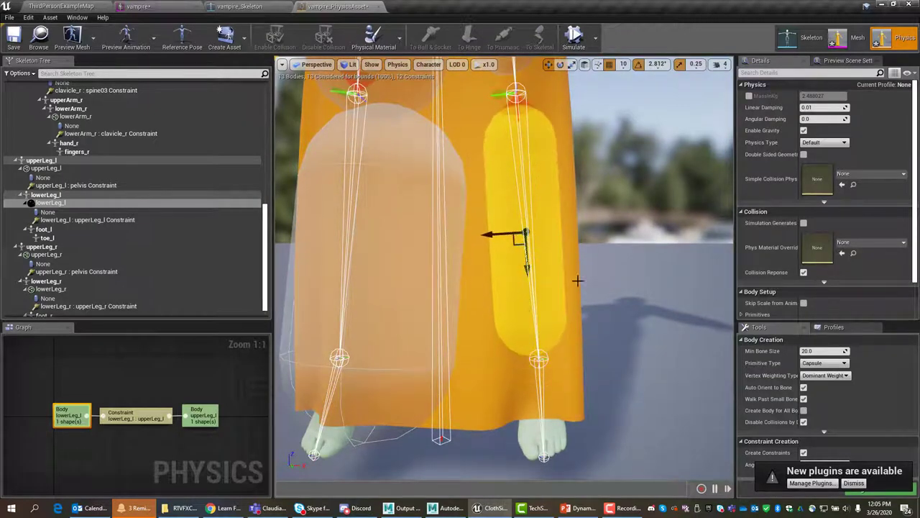
# Scale the lowerLeg_r body down to a slim capsule that fits the right calf
pyautogui.moveTo(578, 280)
pyautogui.keyDown('alt'); pyautogui.mouseDown()
pyautogui.moveTo(442, 281)
pyautogui.moveTo(575, 281)
pyautogui.mouseUp(); pyautogui.keyUp('alt')
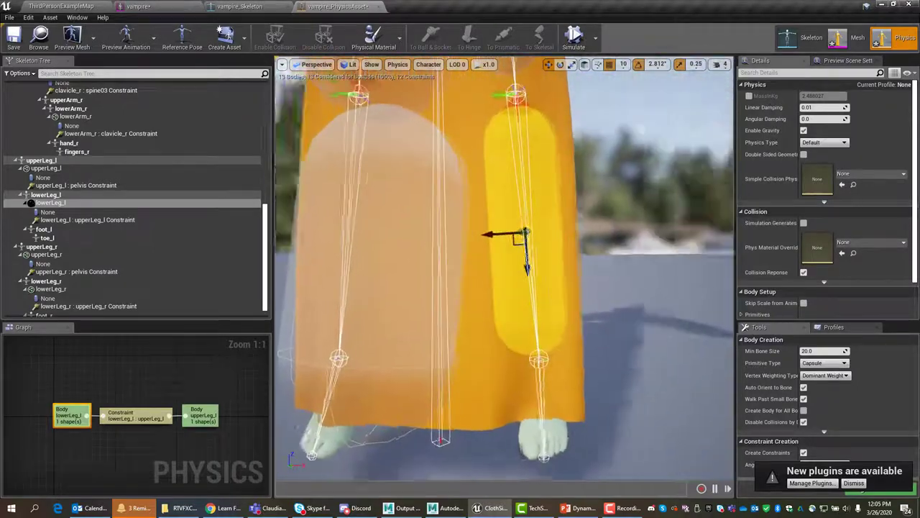
pyautogui.click(379, 271)
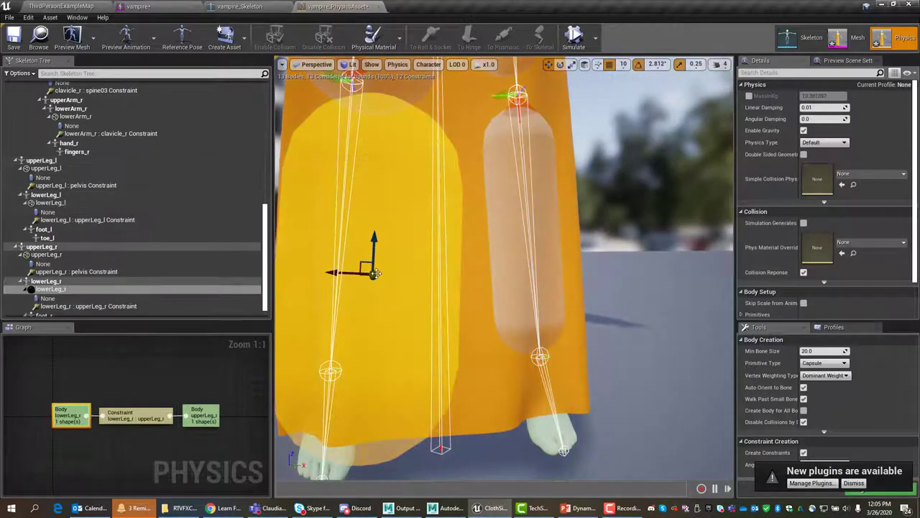
pyautogui.press('f')
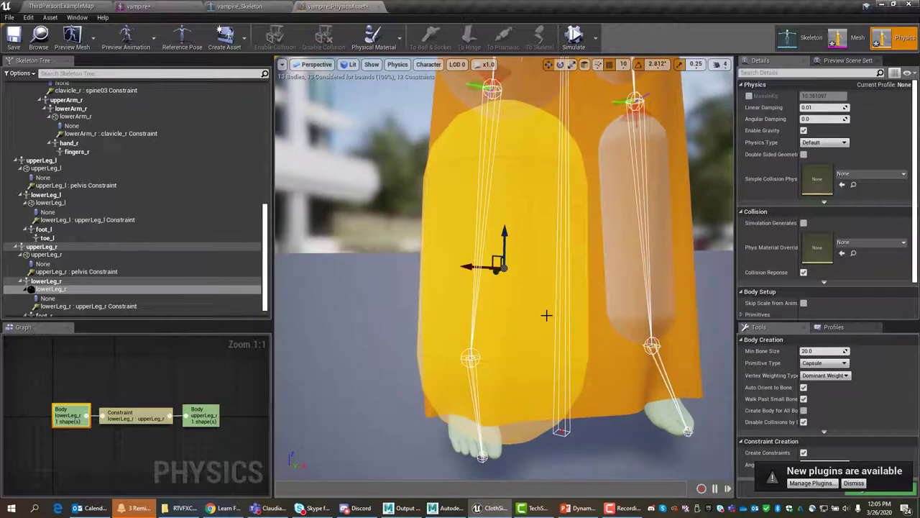
pyautogui.press('r')
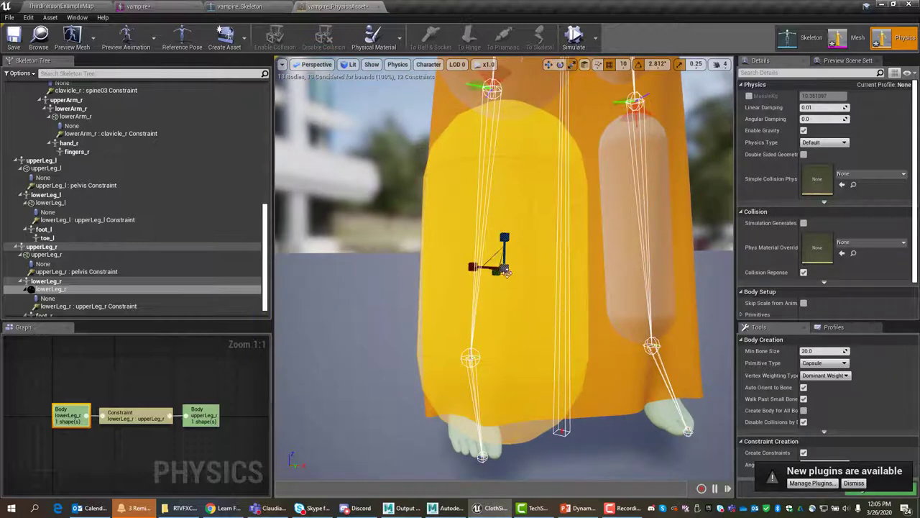
pyautogui.moveTo(506, 271); pyautogui.dragTo(483, 284)
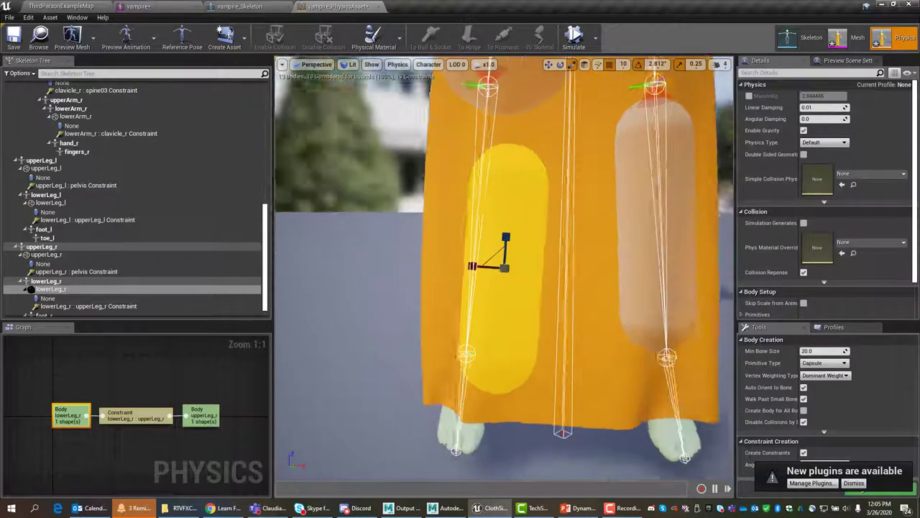
# Rotate the lowerLeg_r body upright as seen from the side and move it up and outward onto the right shin bone
pyautogui.keyDown('alt'); pyautogui.moveTo(509, 284); pyautogui.dragTo(661, 284); pyautogui.keyUp('alt')
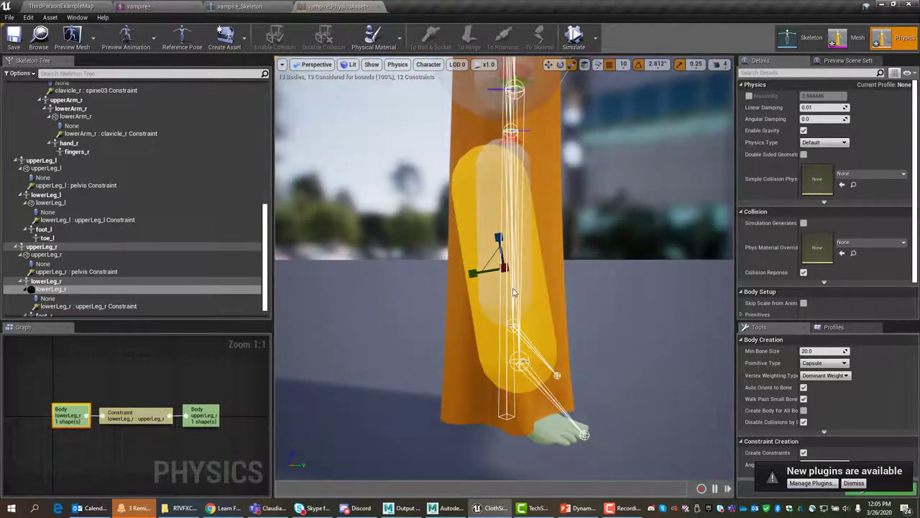
pyautogui.press('e')
pyautogui.moveTo(475, 308); pyautogui.dragTo(453, 282)
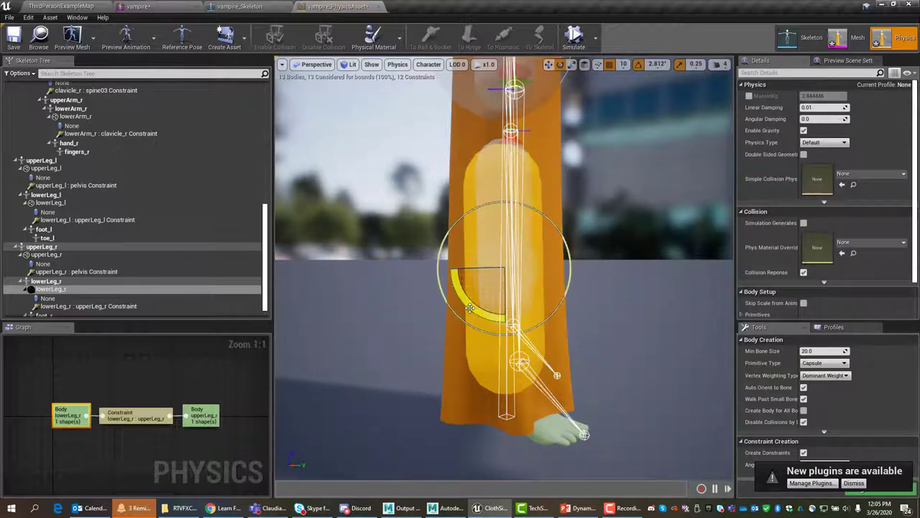
pyautogui.press('w')
pyautogui.moveTo(470, 270); pyautogui.dragTo(477, 269)
pyautogui.moveTo(510, 237); pyautogui.dragTo(505, 205)
pyautogui.keyDown('alt'); pyautogui.moveTo(516, 248); pyautogui.dragTo(338, 248); pyautogui.keyUp('alt')
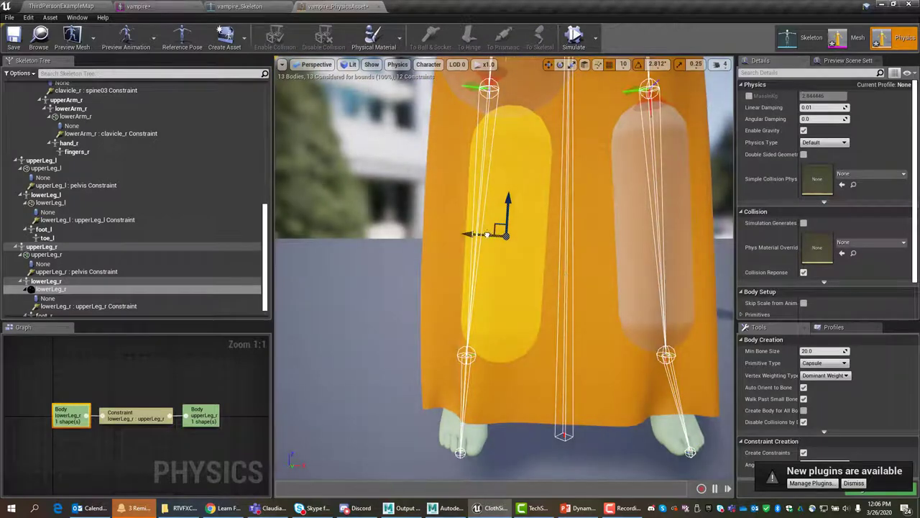
pyautogui.moveTo(488, 234); pyautogui.dragTo(533, 237)
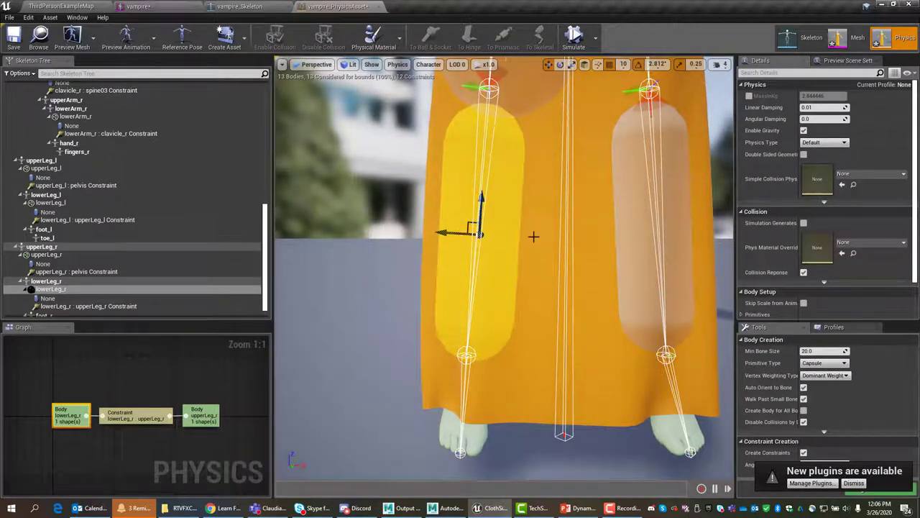
# Scale the upperLeg_r body down to a slim capsule that fits the right thigh
pyautogui.scroll(-5, 568, 268)
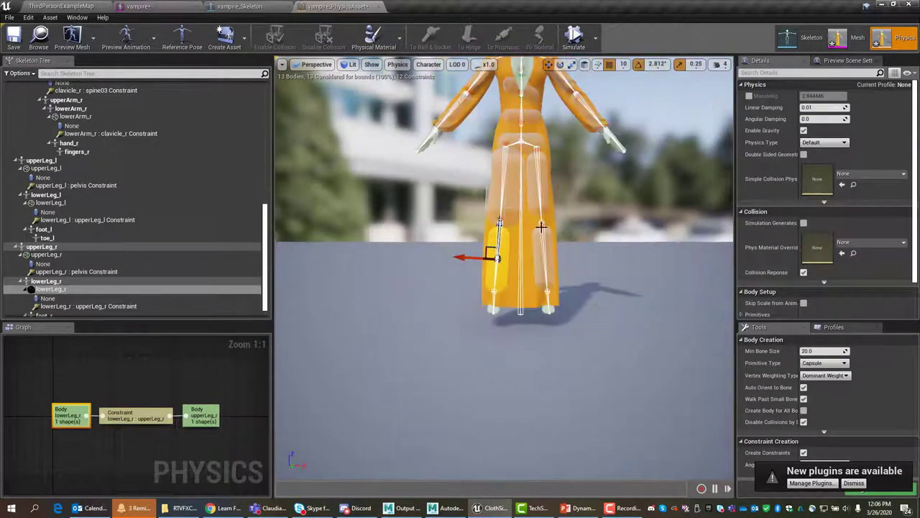
pyautogui.click(514, 204)
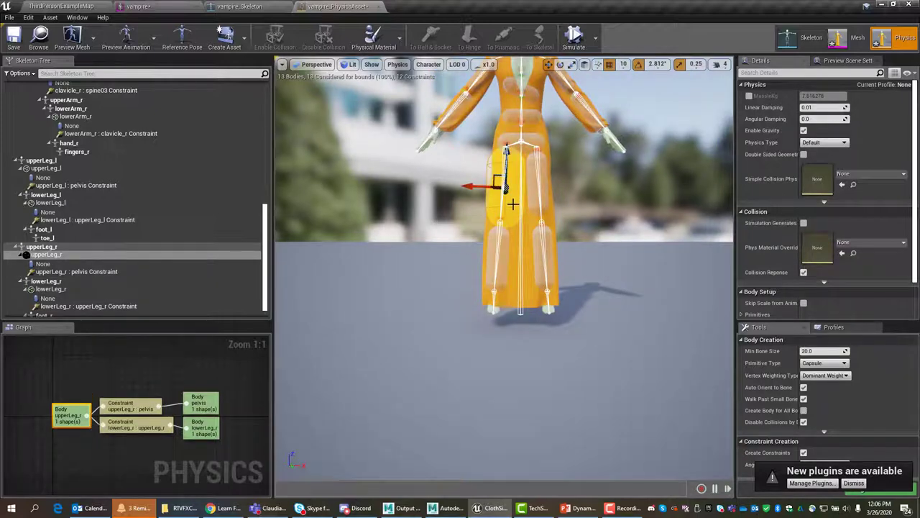
pyautogui.press('f')
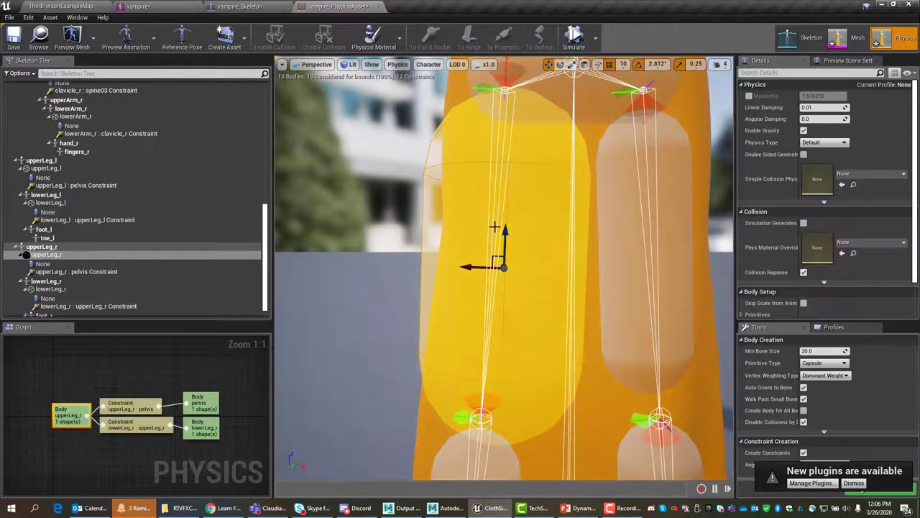
pyautogui.press('r')
pyautogui.moveTo(503, 267); pyautogui.dragTo(481, 295)
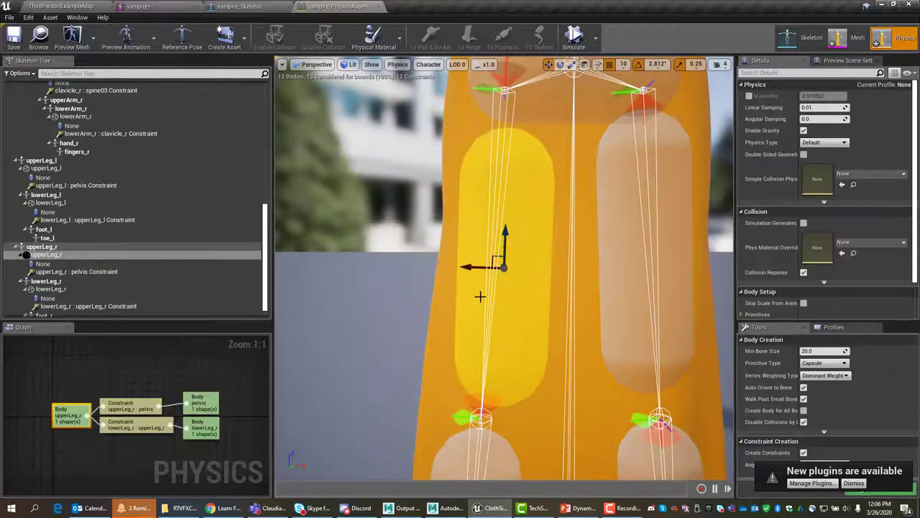
# Tilt the upperLeg_r body to follow the right thigh bone in front view and move it up and outward onto the bone
pyautogui.press('e')
pyautogui.moveTo(479, 240); pyautogui.dragTo(496, 264)
pyautogui.press('w')
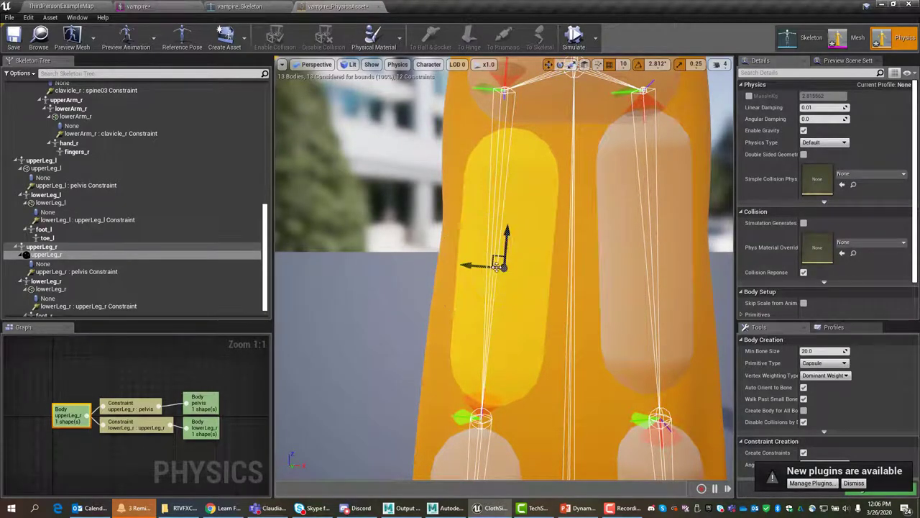
pyautogui.moveTo(506, 233); pyautogui.dragTo(507, 217)
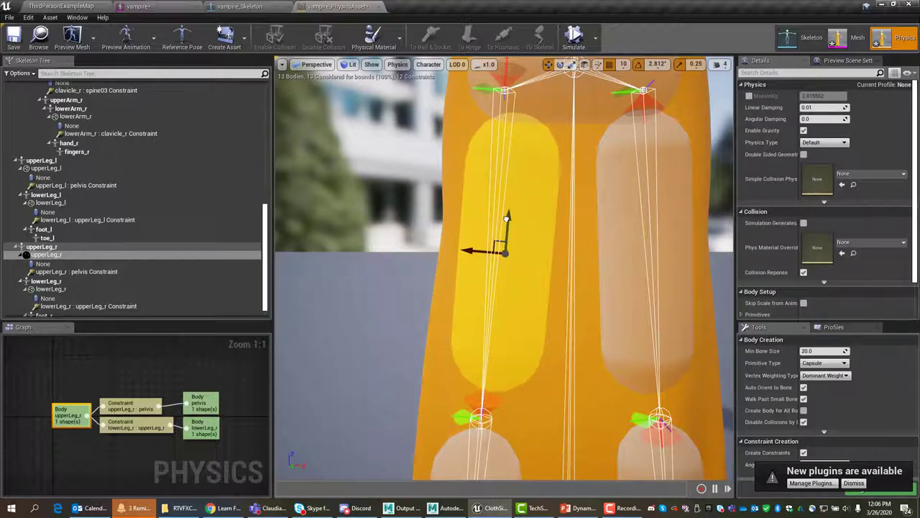
pyautogui.moveTo(472, 250); pyautogui.dragTo(464, 250)
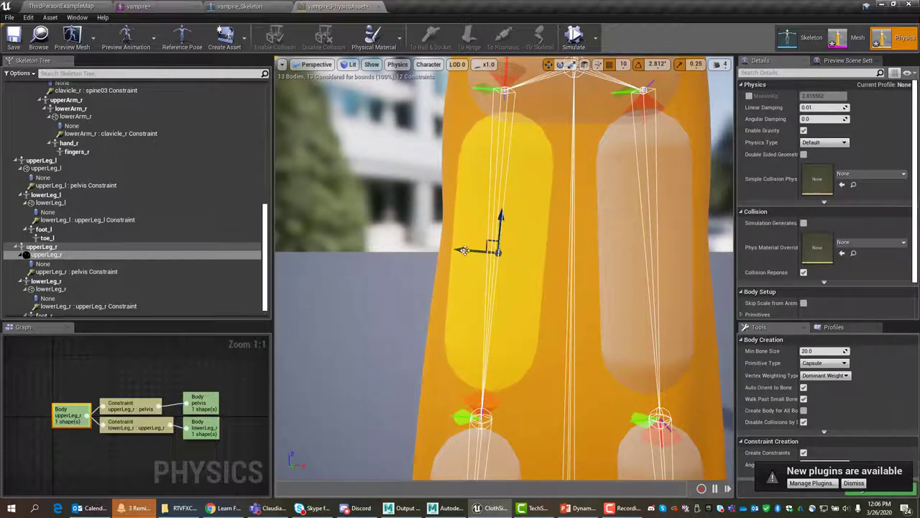
# Centre the upperLeg_r body on the thigh as seen from the side and rotate it slightly to match the leg
pyautogui.keyDown('alt'); pyautogui.moveTo(407, 264); pyautogui.dragTo(640, 263); pyautogui.keyUp('alt')
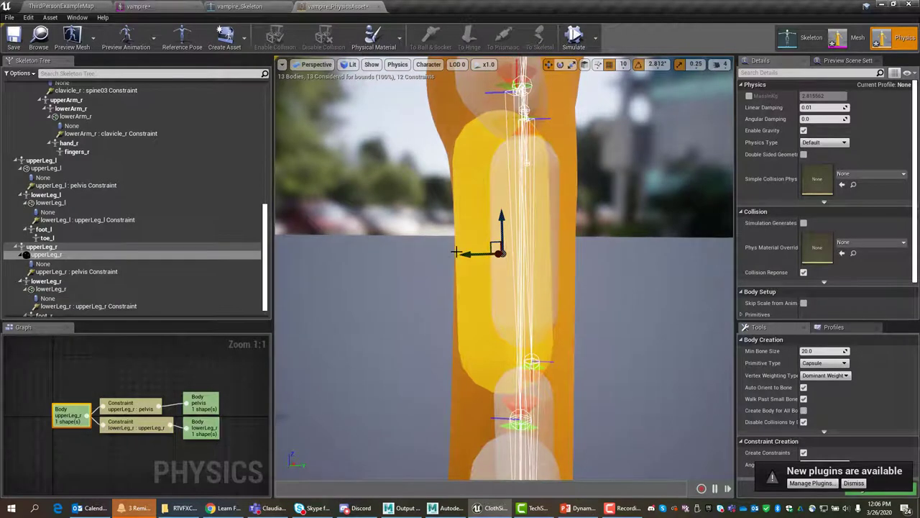
pyautogui.moveTo(455, 251); pyautogui.dragTo(480, 255)
pyautogui.press('e')
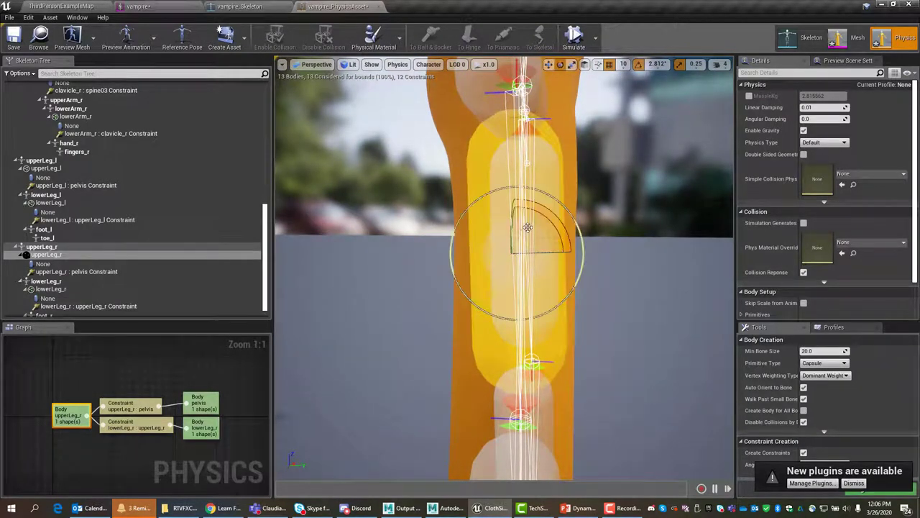
pyautogui.moveTo(546, 212); pyautogui.dragTo(539, 238)
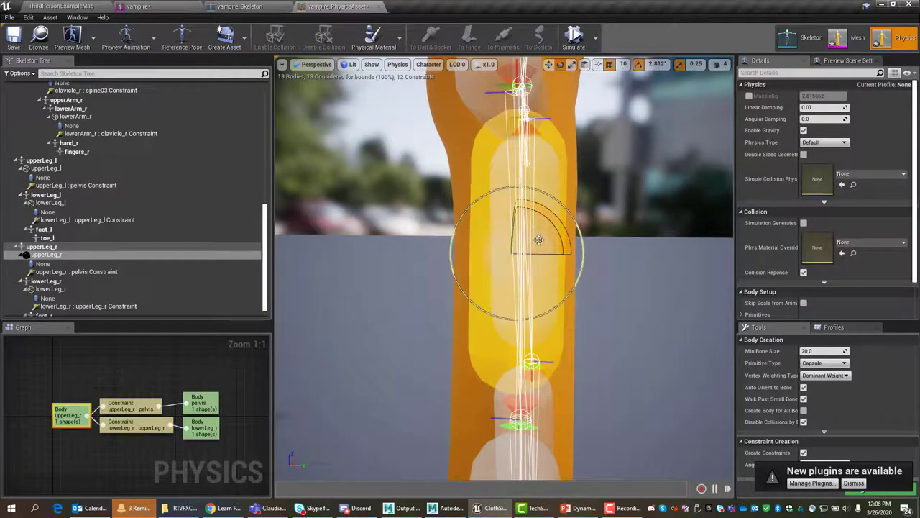
pyautogui.keyDown('alt'); pyautogui.moveTo(673, 321); pyautogui.dragTo(460, 322); pyautogui.keyUp('alt')
# Check the fitted bodies on the whole character and save the physics asset
pyautogui.scroll(-6, 666, 328)
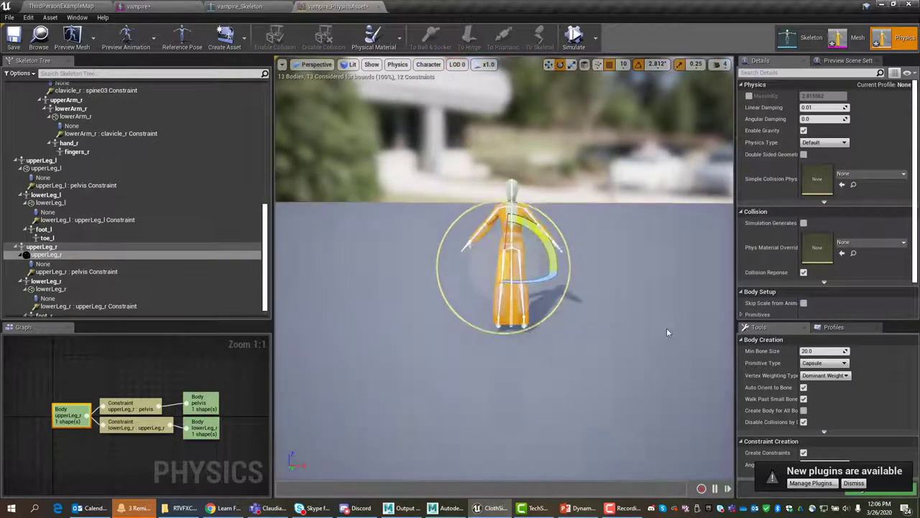
pyautogui.scroll(2, 668, 328)
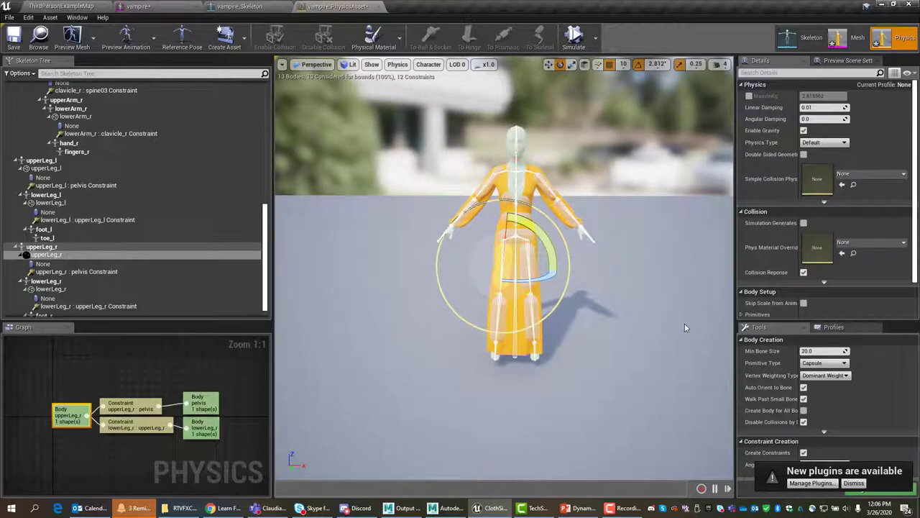
pyautogui.click(9, 42)
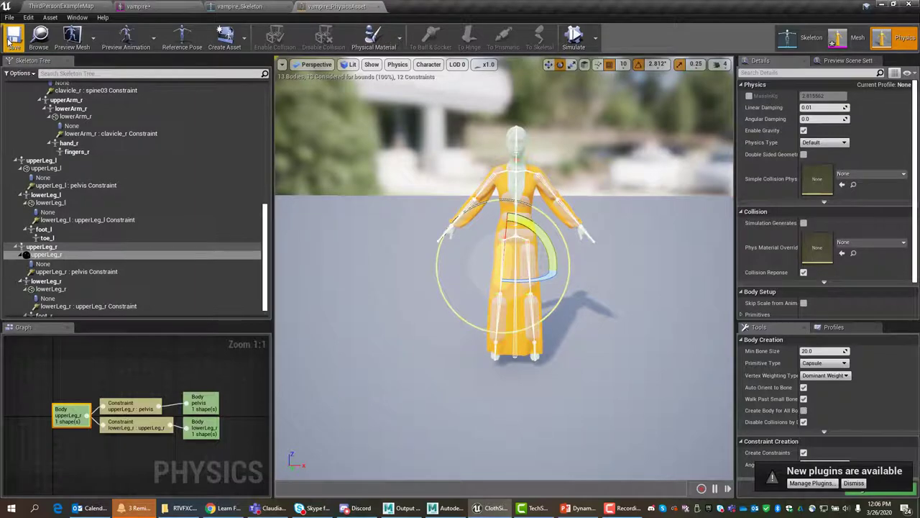
# Switch to the vampire mesh and create clothing data named vampire_Clothing from the dress section, using vampire_PhysicsAsset for collision
pyautogui.click(857, 38)
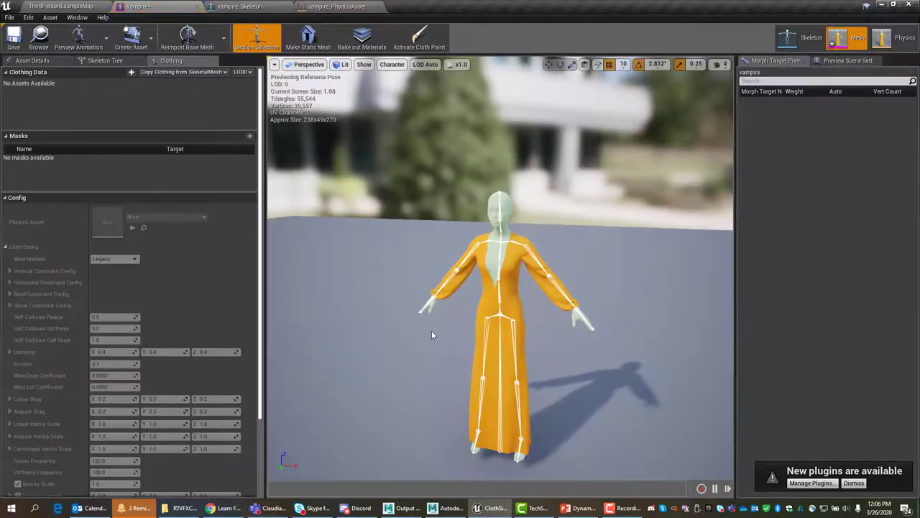
pyautogui.scroll(2, 431, 330)
pyautogui.moveTo(451, 339); pyautogui.dragTo(497, 400, button='middle')
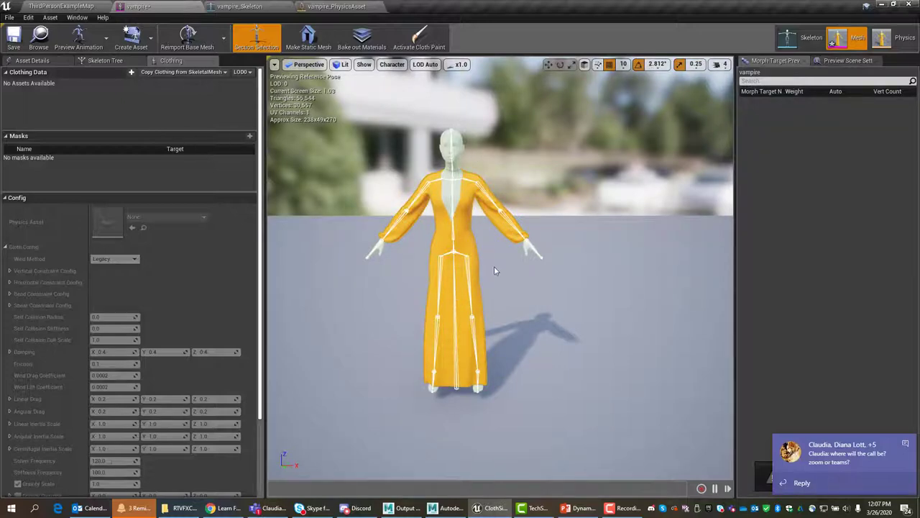
pyautogui.rightClick(458, 310)
pyautogui.moveTo(487, 358)
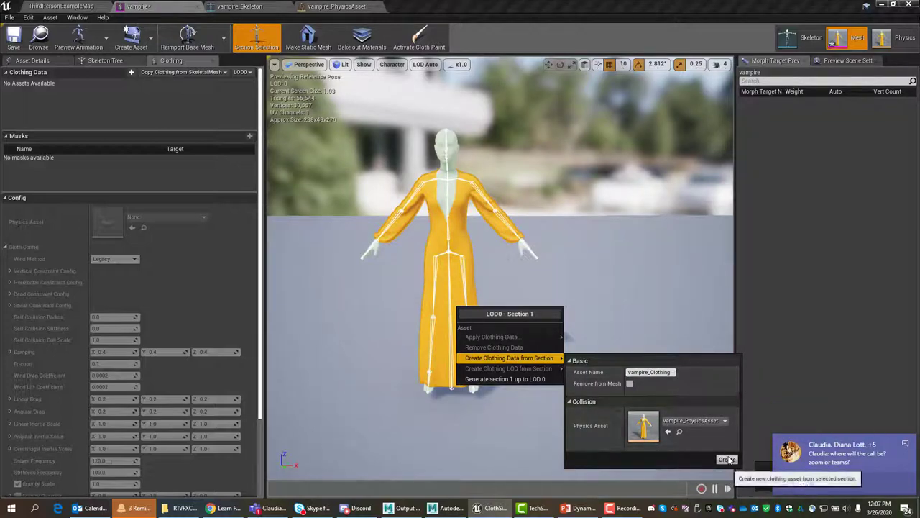
pyautogui.click(726, 458)
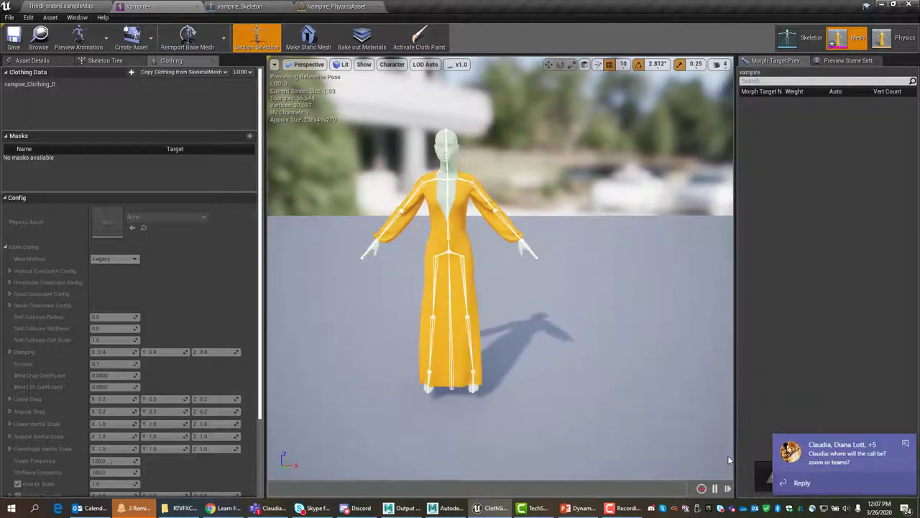
# Select vampire_Clothing_0 and apply its LOD0 clothing data to the dress section
pyautogui.click(34, 85)
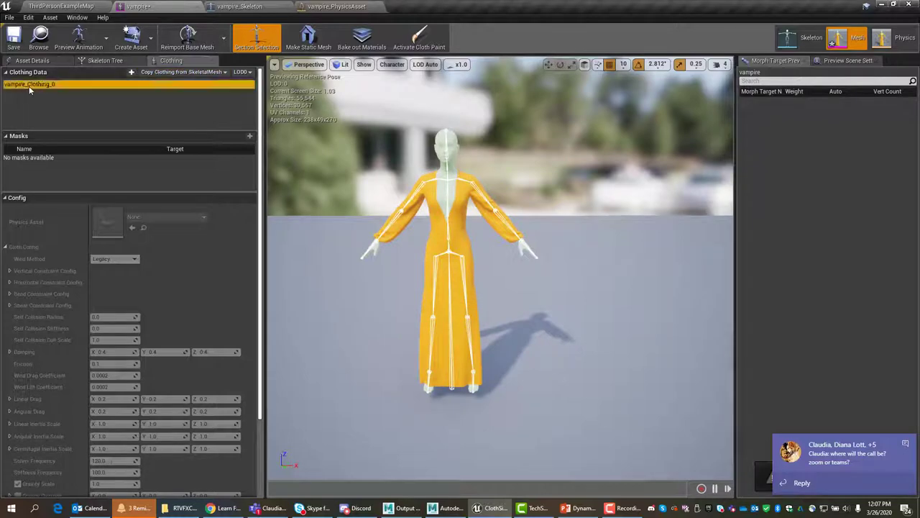
pyautogui.click(460, 248)
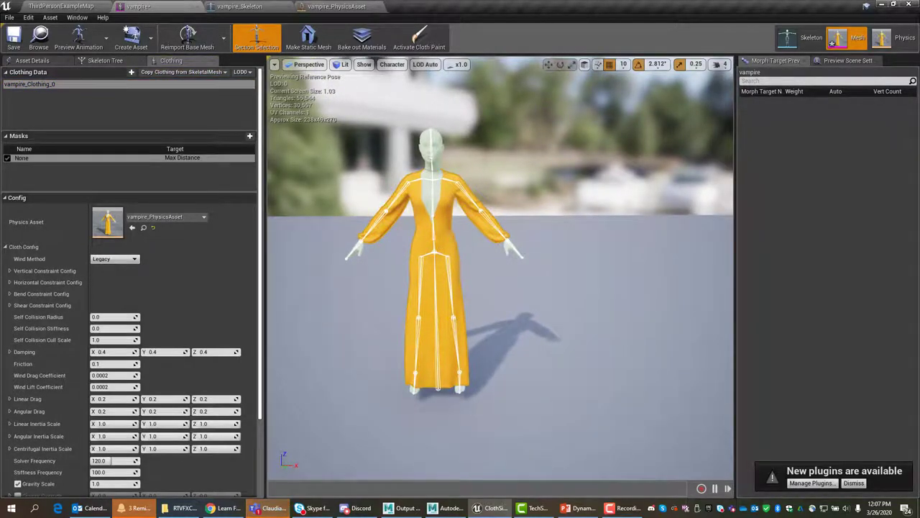
pyautogui.rightClick(456, 243)
pyautogui.moveTo(468, 277)
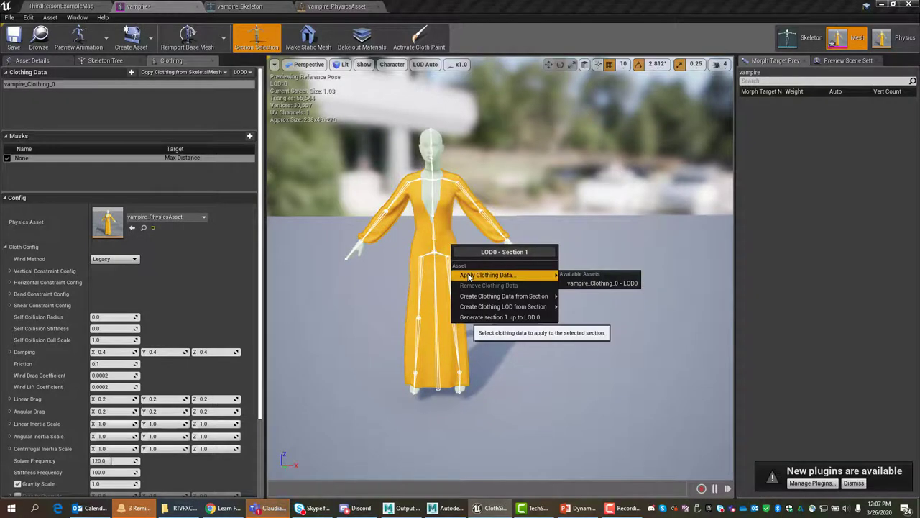
pyautogui.click(581, 284)
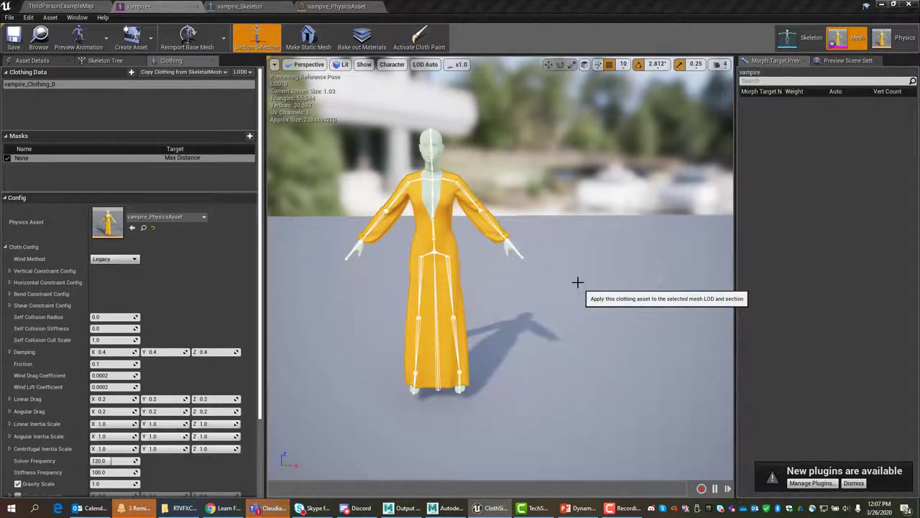
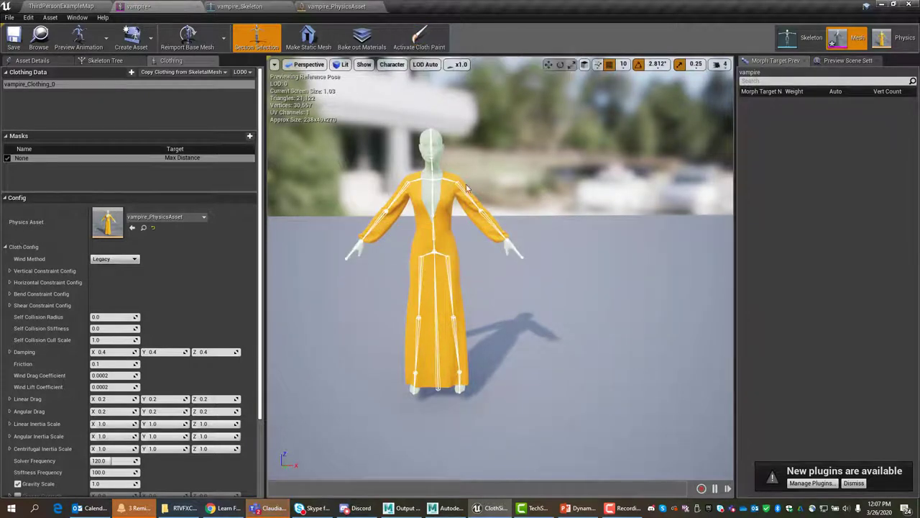
# Activate cloth painting for vampire_Clothing_0 and set the brush's paint value to 35
pyautogui.moveTo(386, 290); pyautogui.dragTo(314, 329, button='middle')
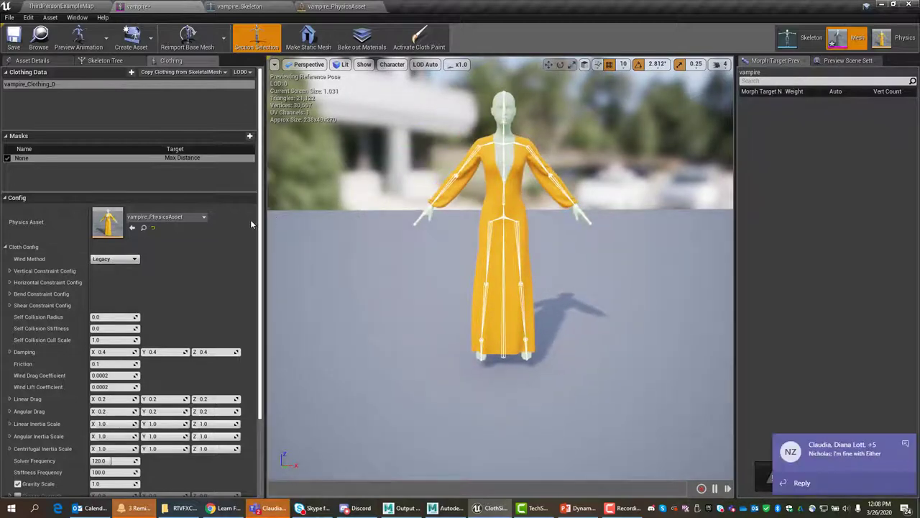
pyautogui.scroll(-3, 261, 225)
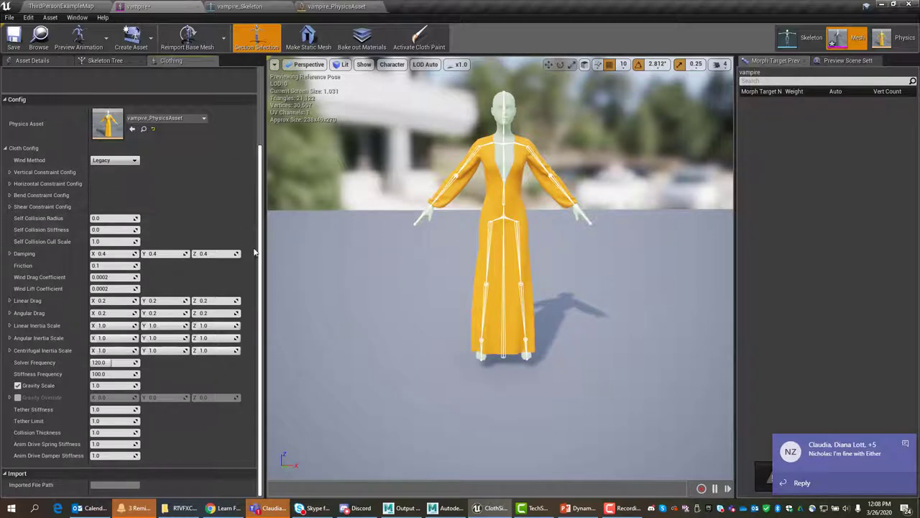
pyautogui.scroll(3, 260, 238)
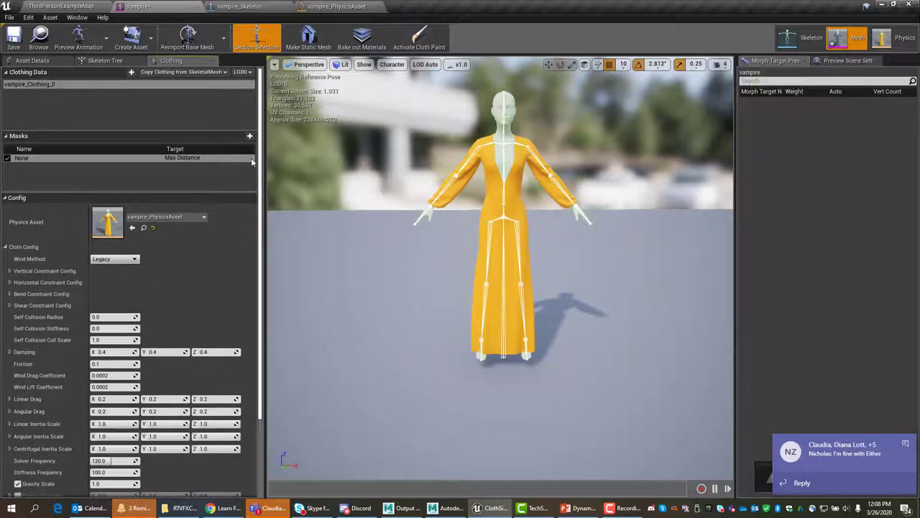
pyautogui.click(421, 36)
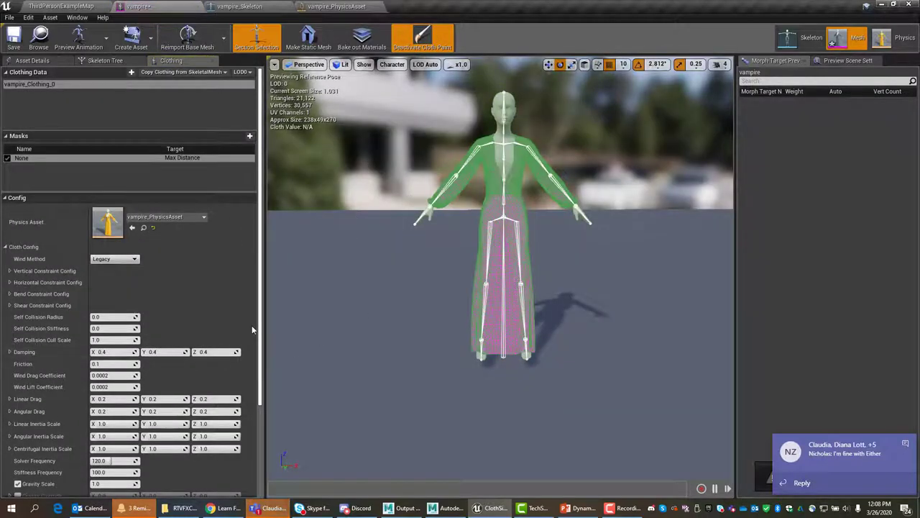
pyautogui.moveTo(260, 316); pyautogui.dragTo(284, 499)
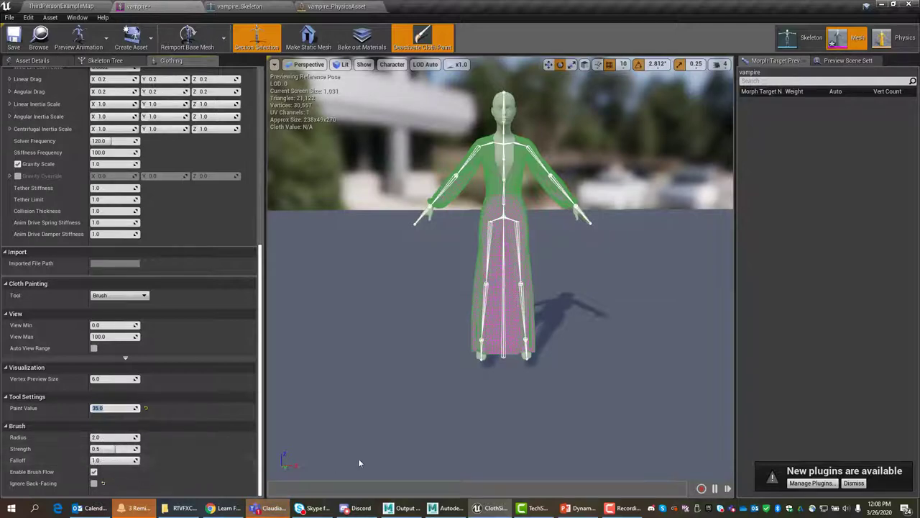
# Paint cloth weights of 35 over the loose lower part of the character's left sleeve, covering front, back and underside
pyautogui.moveTo(561, 243)
pyautogui.mouseDown(button='middle')
pyautogui.moveTo(431, 375)
pyautogui.moveTo(628, 257)
pyautogui.mouseUp(button='middle')
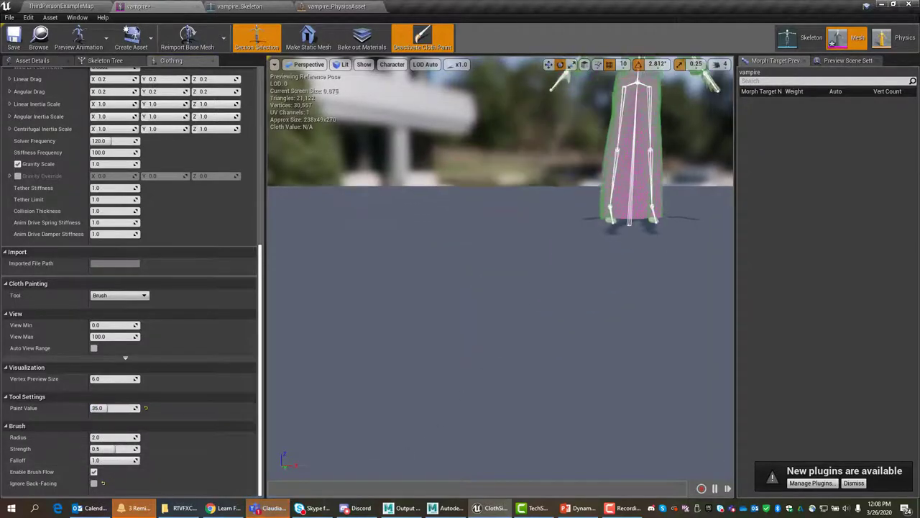
pyautogui.scroll(10, 544, 243)
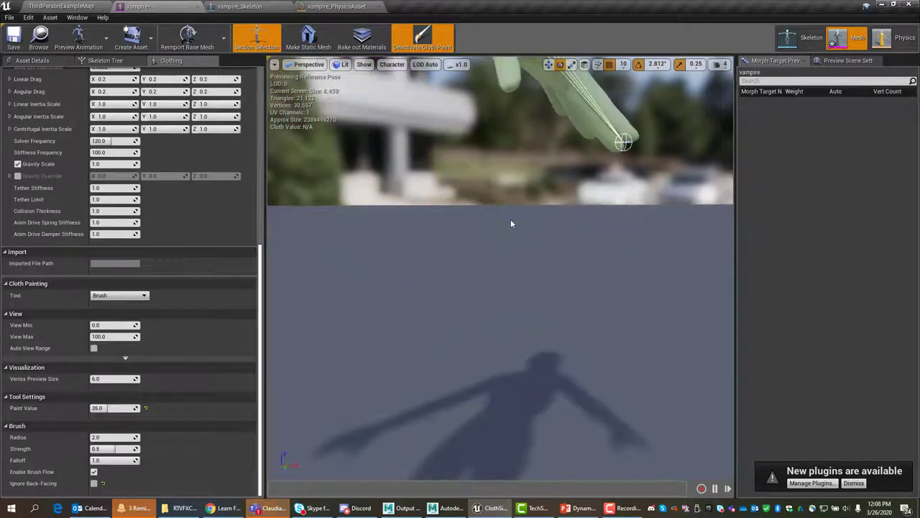
pyautogui.scroll(-10, 510, 220)
pyautogui.scroll(7, 511, 221)
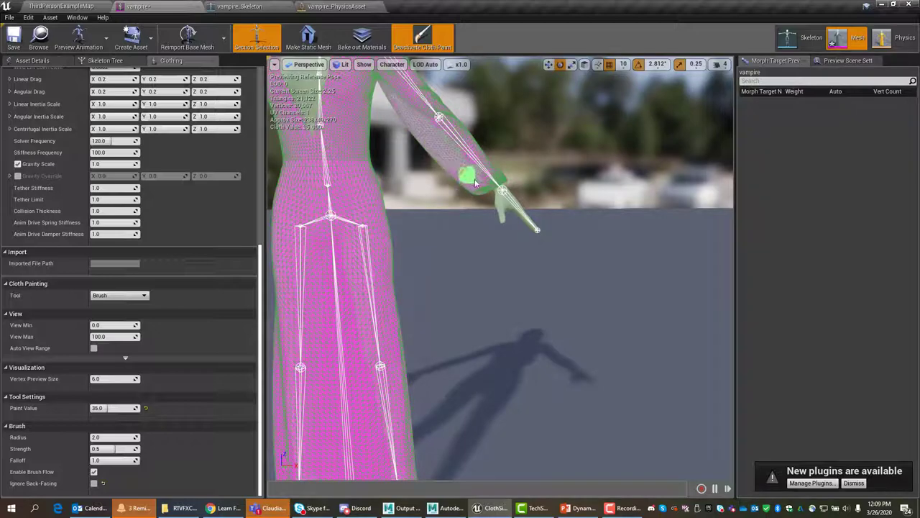
pyautogui.keyDown('alt'); pyautogui.moveTo(534, 188); pyautogui.dragTo(302, 193); pyautogui.keyUp('alt')
pyautogui.keyDown('alt'); pyautogui.moveTo(410, 190); pyautogui.dragTo(606, 132); pyautogui.keyUp('alt')
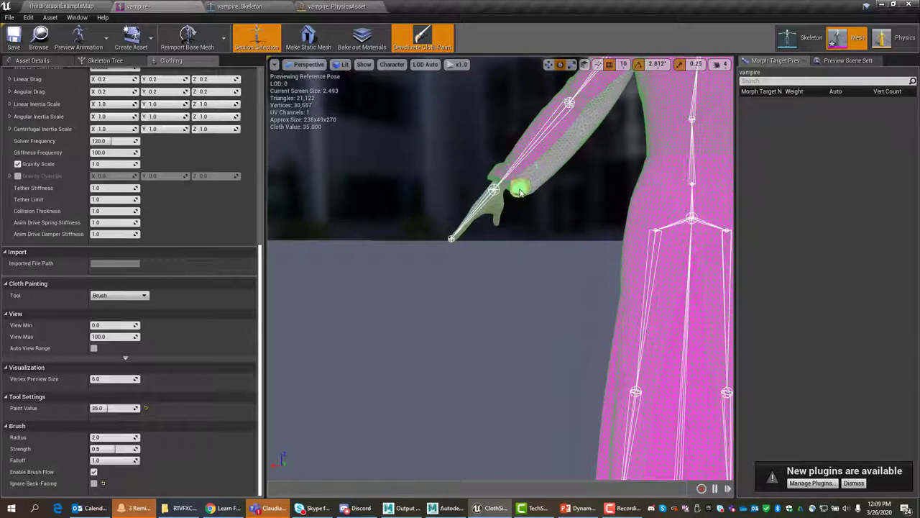
pyautogui.keyDown('alt'); pyautogui.moveTo(573, 173); pyautogui.dragTo(557, 94); pyautogui.keyUp('alt')
pyautogui.moveTo(572, 259); pyautogui.dragTo(573, 303, button='right')
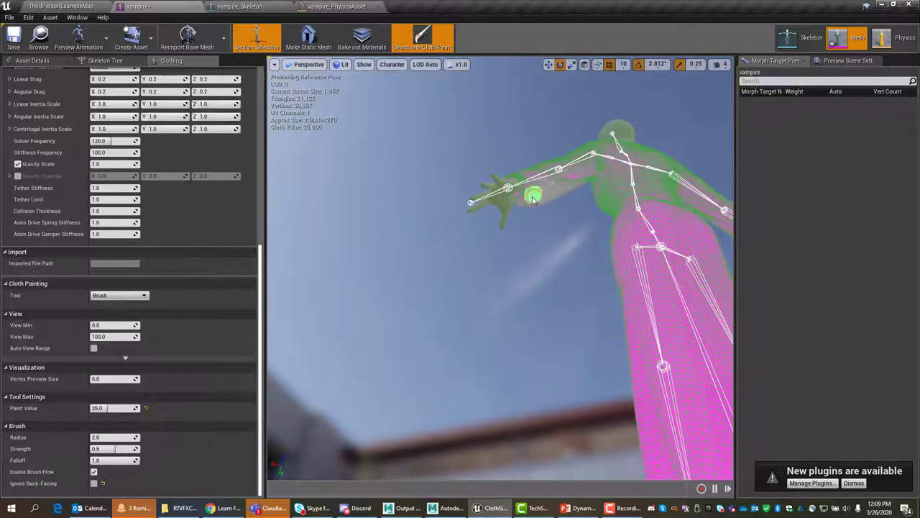
pyautogui.keyDown('alt'); pyautogui.moveTo(579, 185); pyautogui.dragTo(579, 301); pyautogui.keyUp('alt')
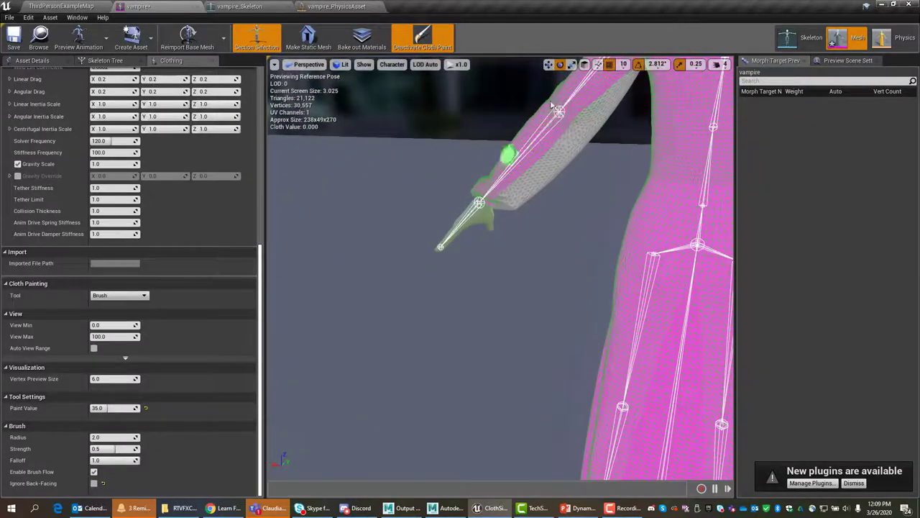
pyautogui.moveTo(527, 214); pyautogui.dragTo(372, 210, button='right')
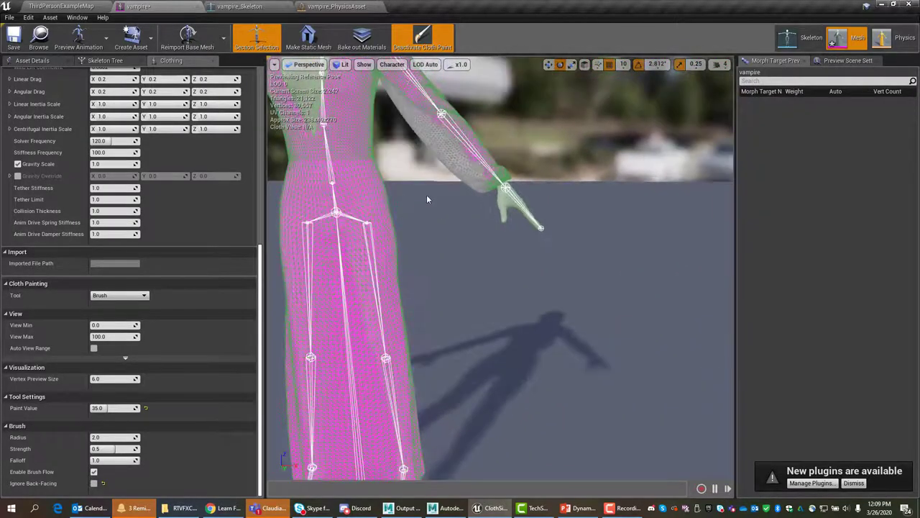
# Paint the same cloth weight over the loose lower part of the character's right sleeve, from cuff to upper arm on all sides
pyautogui.moveTo(429, 194); pyautogui.dragTo(351, 204, button='middle')
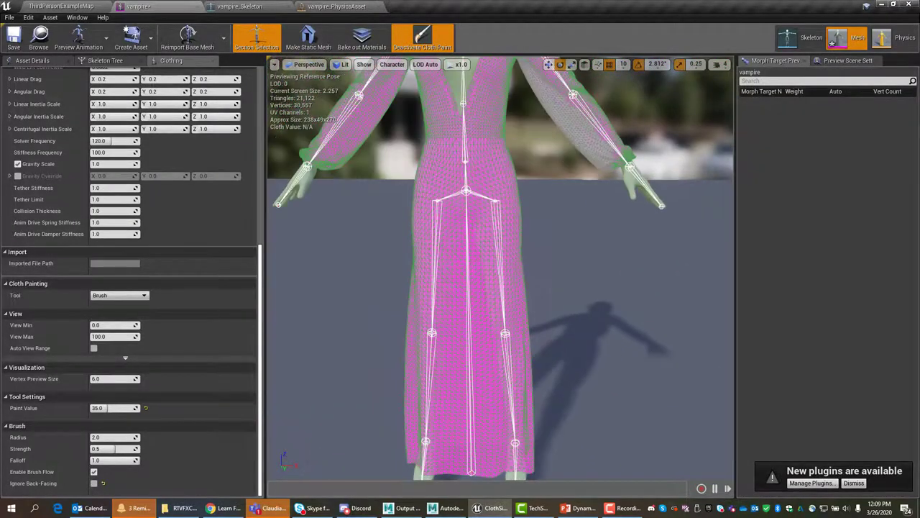
pyautogui.moveTo(403, 179); pyautogui.dragTo(411, 179, button='right')
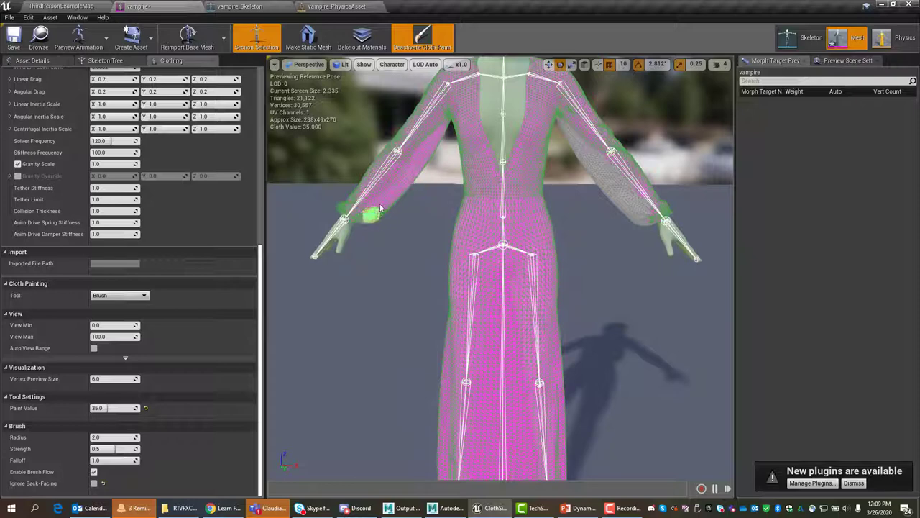
pyautogui.moveTo(381, 208); pyautogui.dragTo(443, 127)
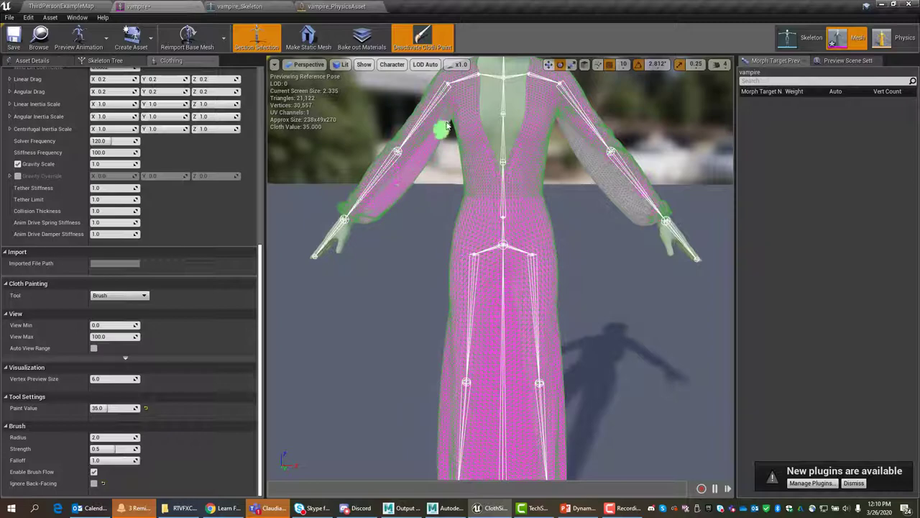
pyautogui.moveTo(428, 150)
pyautogui.keyDown('alt'); pyautogui.mouseDown()
pyautogui.moveTo(517, 180)
pyautogui.moveTo(416, 169)
pyautogui.mouseUp(); pyautogui.keyUp('alt')
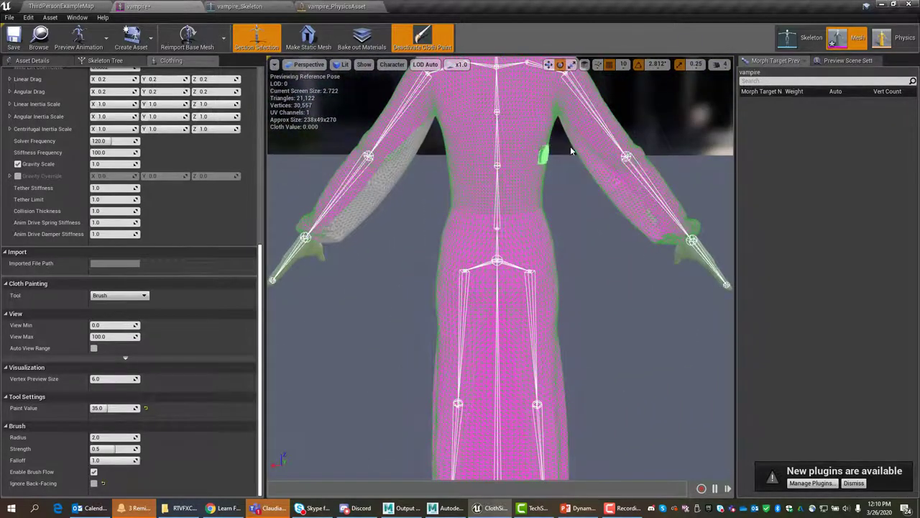
pyautogui.moveTo(584, 148)
pyautogui.mouseDown()
pyautogui.moveTo(566, 120)
pyautogui.moveTo(612, 204)
pyautogui.moveTo(579, 148)
pyautogui.moveTo(672, 245)
pyautogui.moveTo(626, 206)
pyautogui.moveTo(657, 226)
pyautogui.moveTo(669, 245)
pyautogui.moveTo(619, 207)
pyautogui.moveTo(667, 242)
pyautogui.moveTo(640, 265)
pyautogui.moveTo(604, 263)
pyautogui.moveTo(622, 223)
pyautogui.moveTo(562, 151)
pyautogui.moveTo(662, 265)
pyautogui.moveTo(583, 186)
pyautogui.mouseUp()
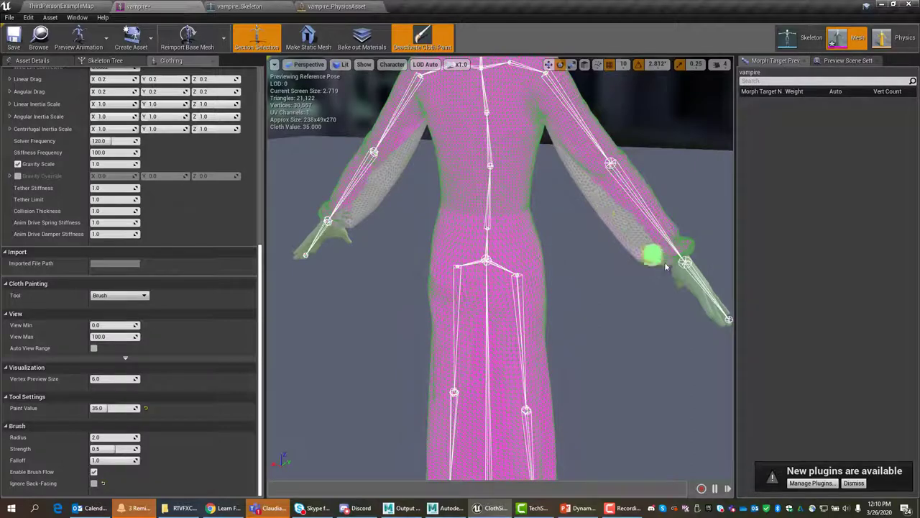
pyautogui.moveTo(670, 267)
pyautogui.keyDown('alt'); pyautogui.mouseDown()
pyautogui.moveTo(489, 187)
pyautogui.moveTo(576, 208)
pyautogui.moveTo(633, 205)
pyautogui.moveTo(619, 219)
pyautogui.mouseUp(); pyautogui.keyUp('alt')
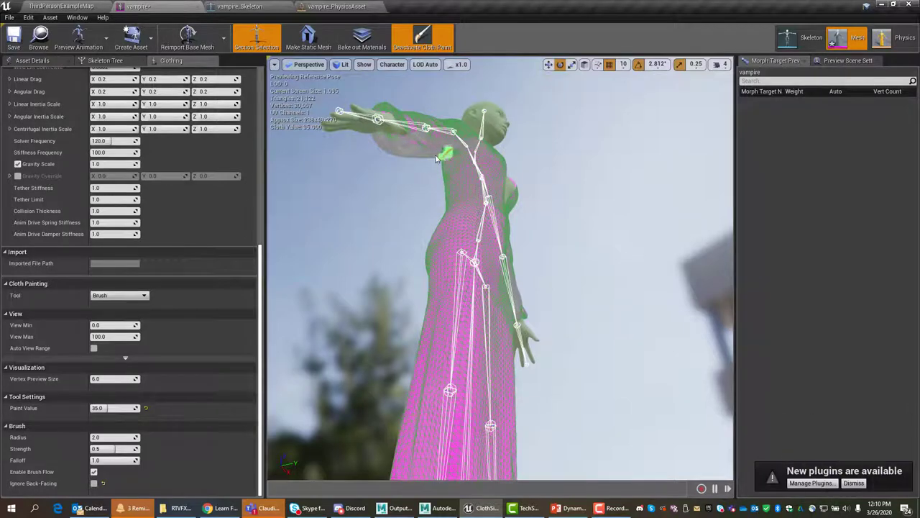
pyautogui.keyDown('alt'); pyautogui.moveTo(385, 211); pyautogui.dragTo(277, 269); pyautogui.keyUp('alt')
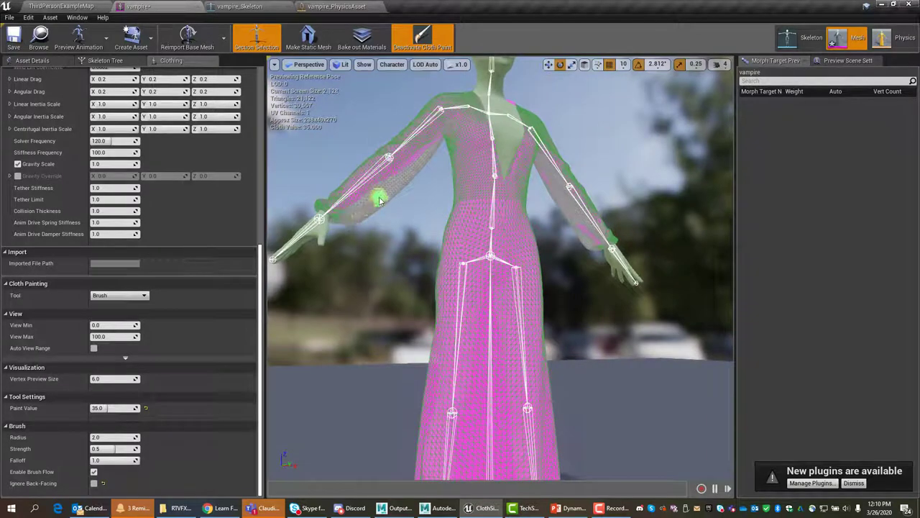
pyautogui.moveTo(639, 165)
pyautogui.keyDown('alt'); pyautogui.mouseDown()
pyautogui.moveTo(589, 197)
pyautogui.moveTo(564, 234)
pyautogui.mouseUp(); pyautogui.keyUp('alt')
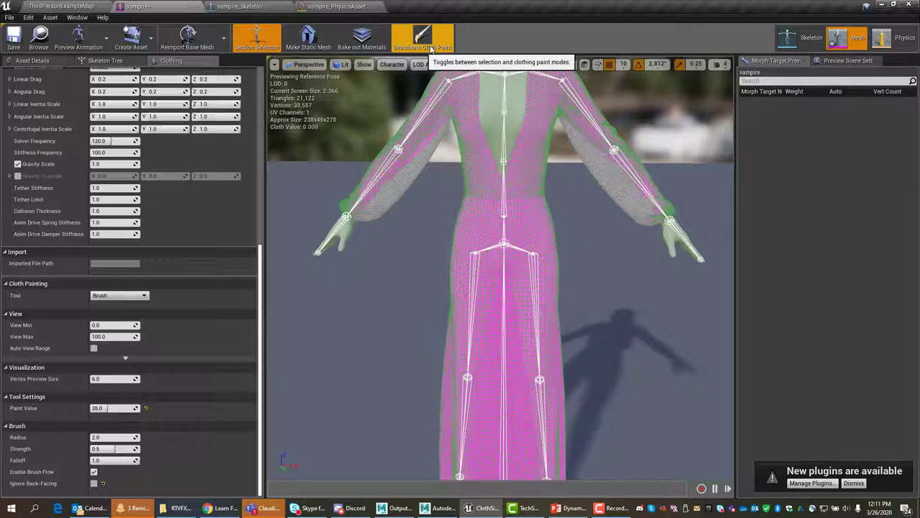
# Deactivate cloth painting and set the preview's clothing wind strength to 1 to test the simulation
pyautogui.click(431, 49)
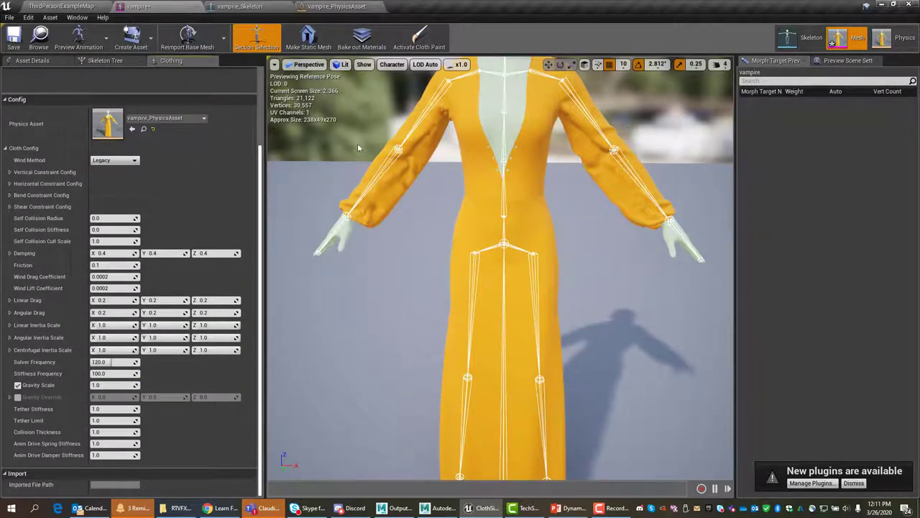
pyautogui.click(392, 66)
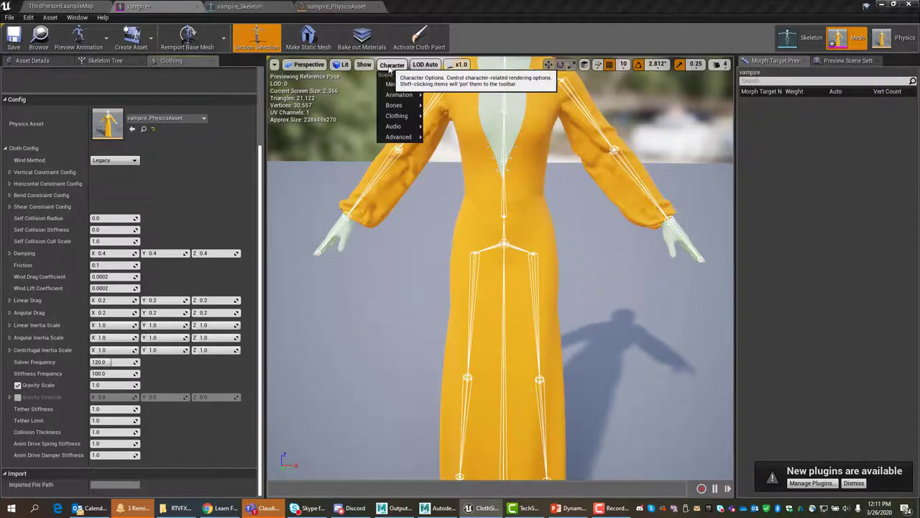
pyautogui.moveTo(395, 118)
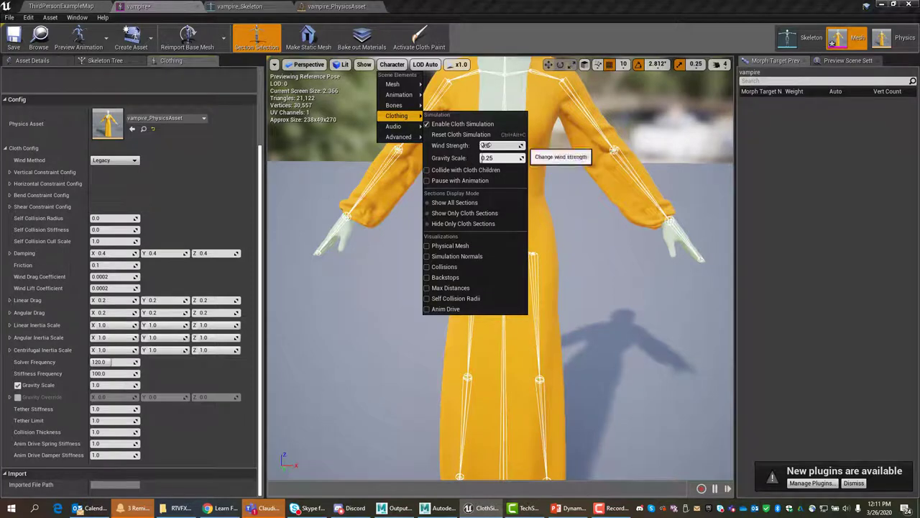
pyautogui.click(486, 145)
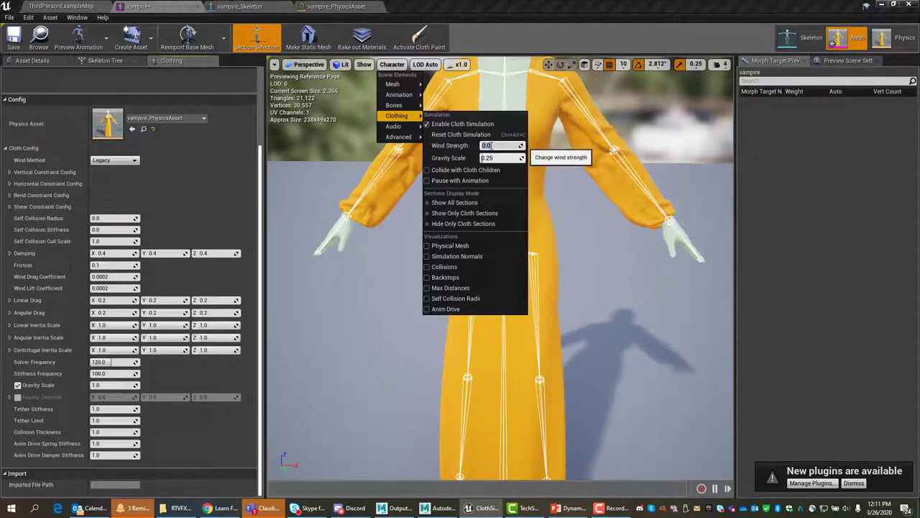
pyautogui.write('1')
pyautogui.press('Return')
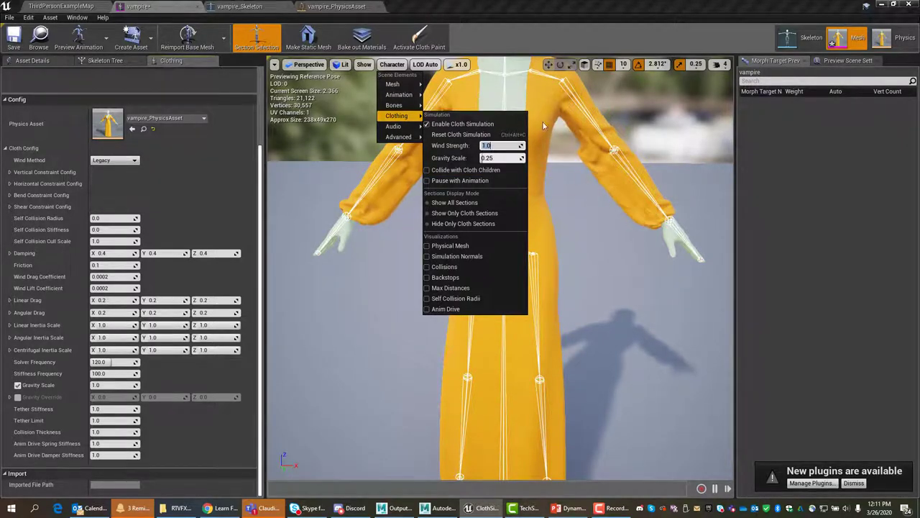
pyautogui.click(587, 207)
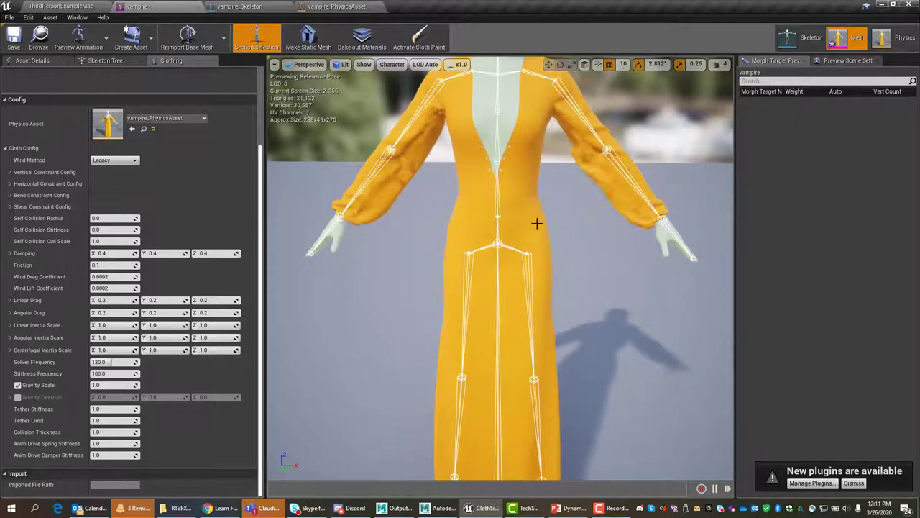
# Set the cloth damping to 1 on X, Y and Z
pyautogui.click(112, 254)
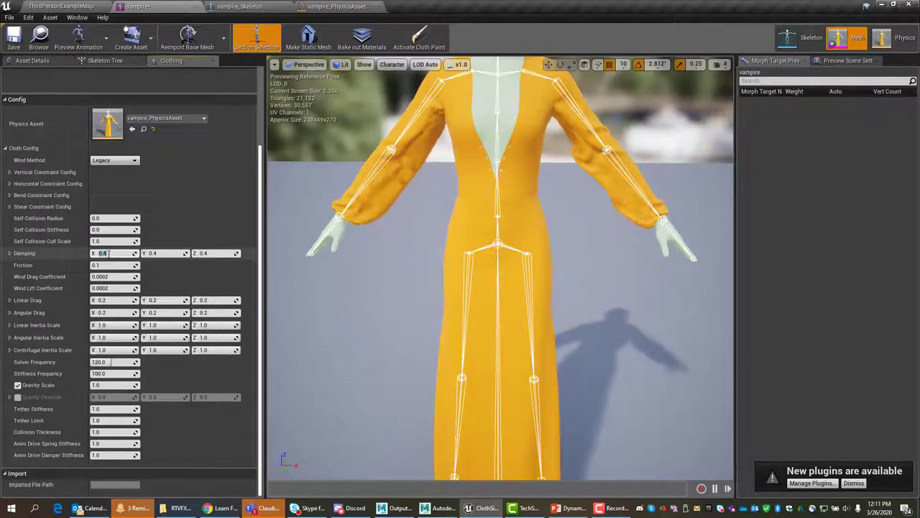
pyautogui.write('1')
pyautogui.press('Tab')
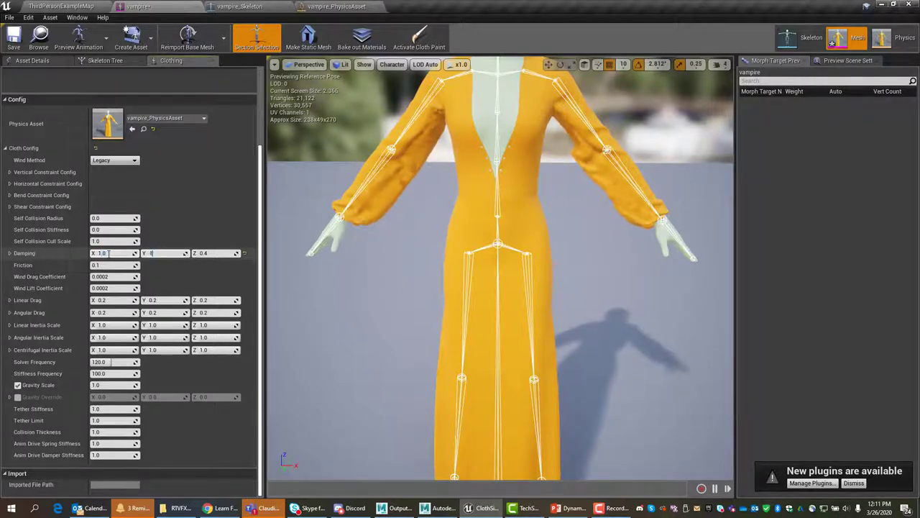
pyautogui.write('1')
pyautogui.press('Tab')
pyautogui.write('1')
pyautogui.press('Tab')
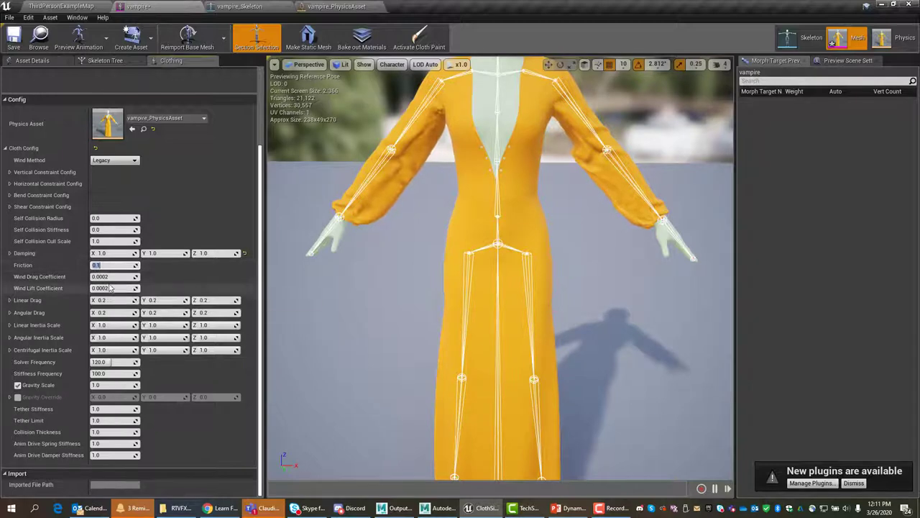
# Set the cloth's angular drag to 0.5 on X, Y and Z
pyautogui.click(116, 313)
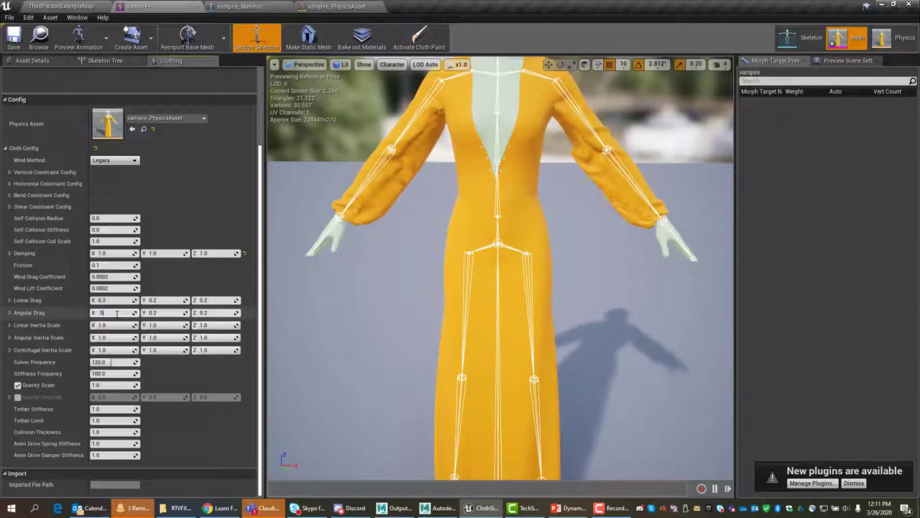
pyautogui.write('.5')
pyautogui.press('Tab')
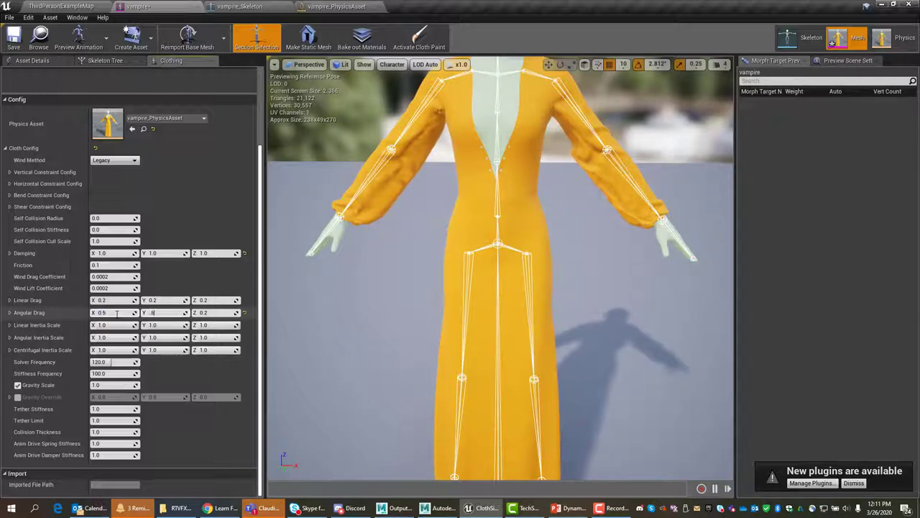
pyautogui.write('.5')
pyautogui.press('Tab')
pyautogui.write('.5')
pyautogui.press('Tab')
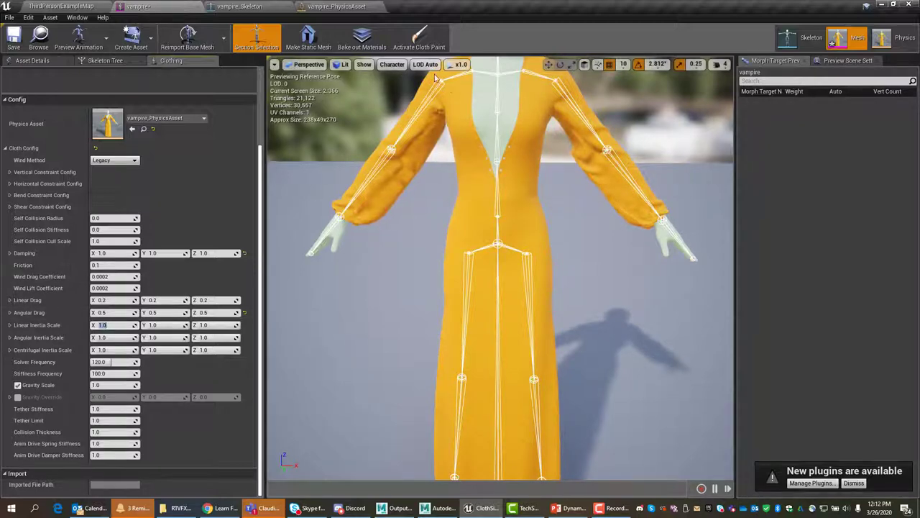
# Reactivate cloth painting and paint weights of 35 down the front of the skirt along the character's right side
pyautogui.click(418, 36)
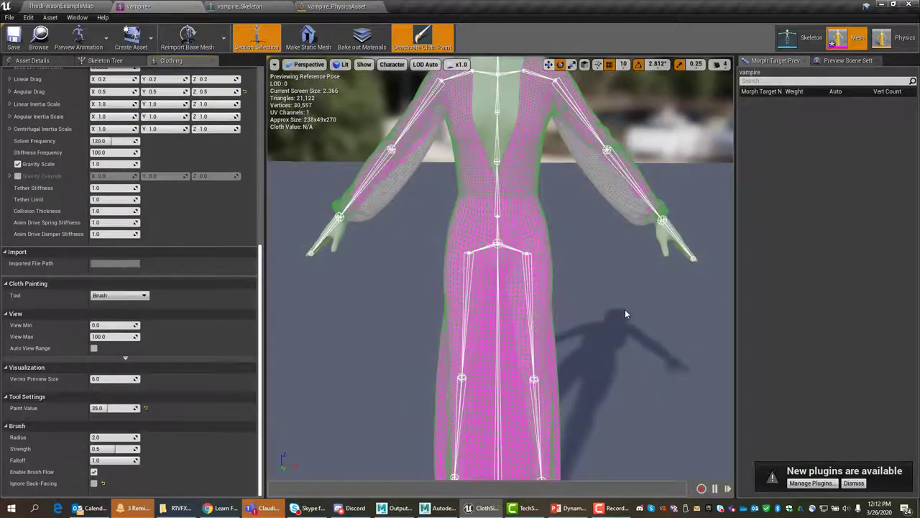
pyautogui.moveTo(623, 335); pyautogui.dragTo(530, 376, button='middle')
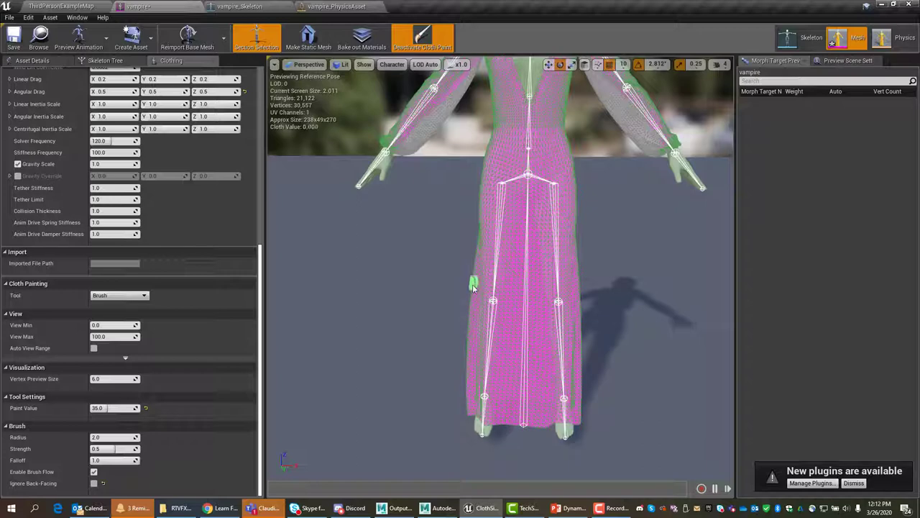
pyautogui.moveTo(473, 311)
pyautogui.mouseDown()
pyautogui.moveTo(474, 410)
pyautogui.moveTo(476, 277)
pyautogui.mouseUp()
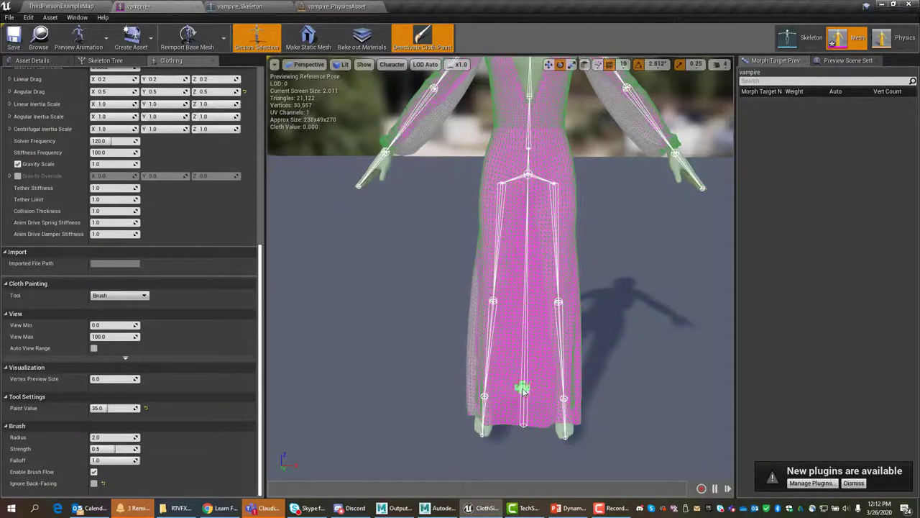
# Continue the 35 weight painting on the back of the skirt's right side, from about knee height down to the hem
pyautogui.moveTo(497, 378)
pyautogui.keyDown('alt'); pyautogui.mouseDown()
pyautogui.moveTo(633, 352)
pyautogui.moveTo(489, 383)
pyautogui.moveTo(497, 384)
pyautogui.mouseUp(); pyautogui.keyUp('alt')
pyautogui.moveTo(544, 338)
pyautogui.mouseDown()
pyautogui.moveTo(541, 282)
pyautogui.moveTo(547, 308)
pyautogui.mouseUp()
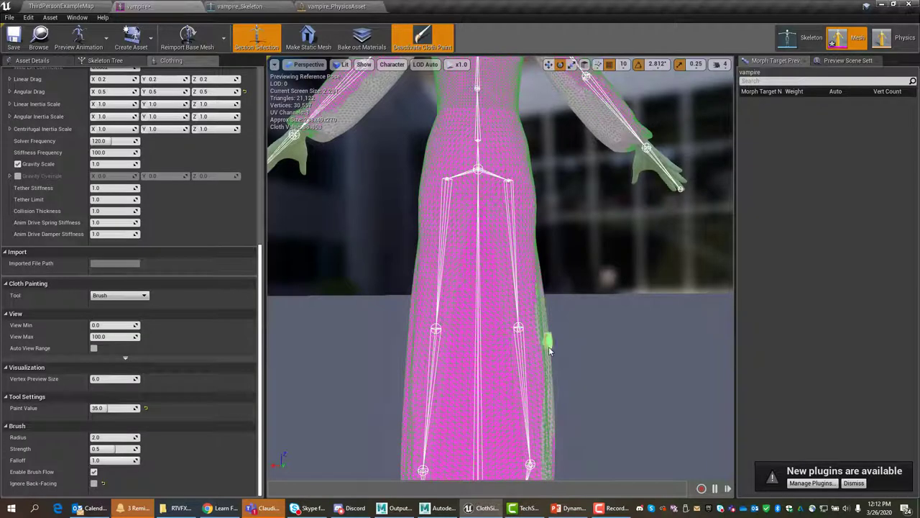
pyautogui.moveTo(549, 351)
pyautogui.mouseDown()
pyautogui.moveTo(553, 476)
pyautogui.moveTo(551, 447)
pyautogui.moveTo(558, 464)
pyautogui.mouseUp()
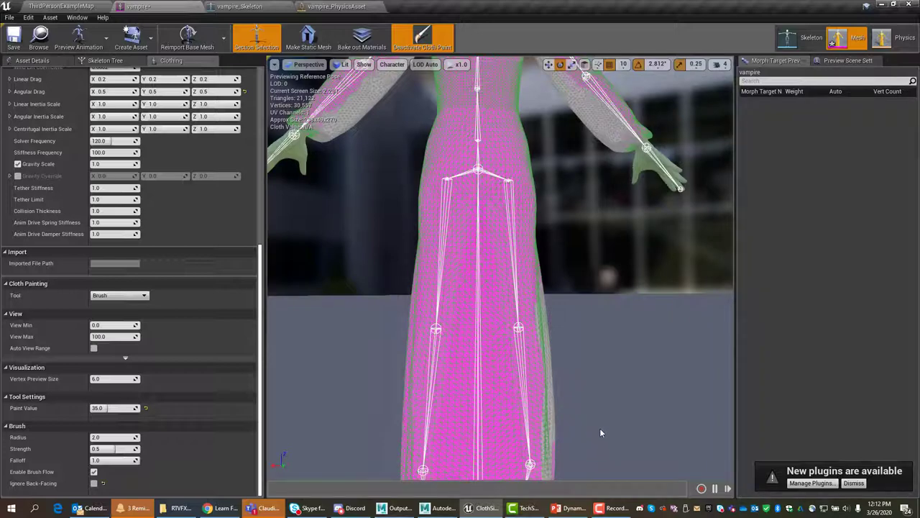
pyautogui.scroll(2, 610, 423)
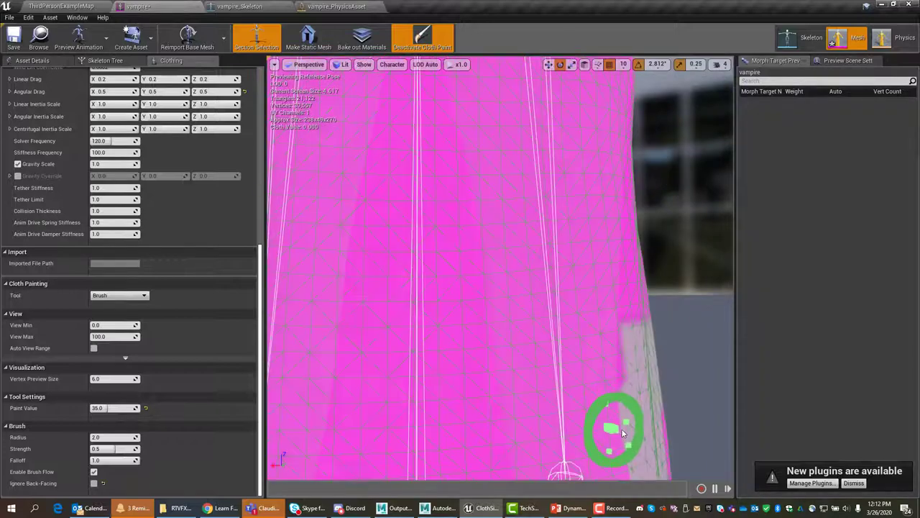
pyautogui.scroll(-4, 623, 429)
pyautogui.scroll(3, 623, 430)
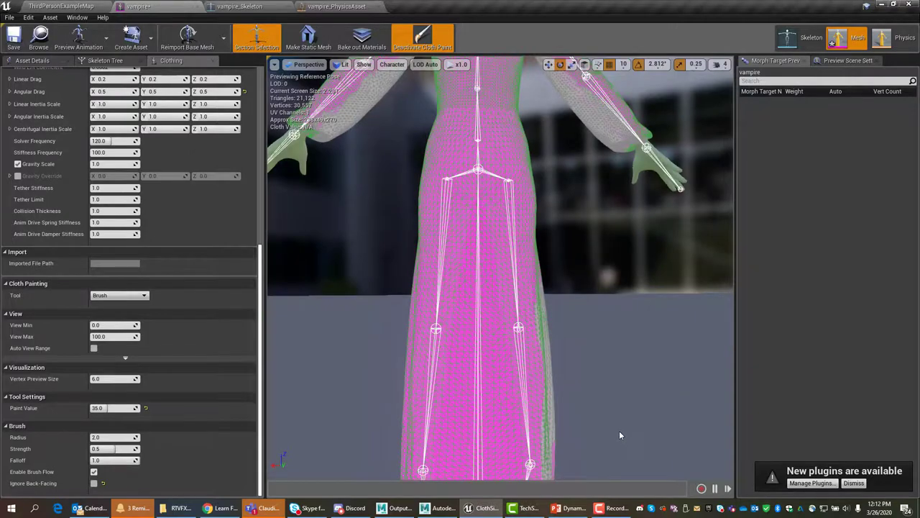
pyautogui.moveTo(619, 430); pyautogui.dragTo(619, 474, button='middle')
pyautogui.moveTo(564, 394); pyautogui.dragTo(504, 348, button='middle')
pyautogui.scroll(-2, 503, 348)
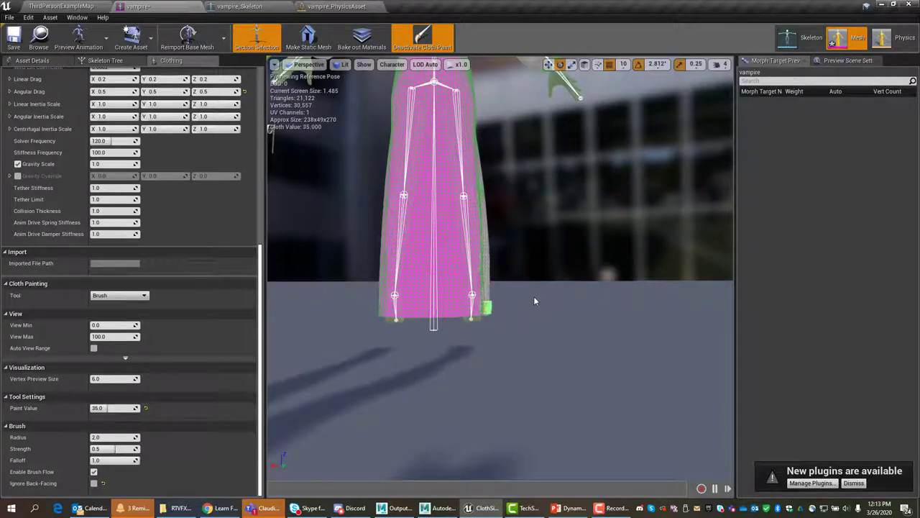
# Paint cloth weights of 35 along the front and rear edges of the skirt on the character's left side, down to the hem
pyautogui.keyDown('alt'); pyautogui.moveTo(531, 297); pyautogui.dragTo(302, 327); pyautogui.keyUp('alt')
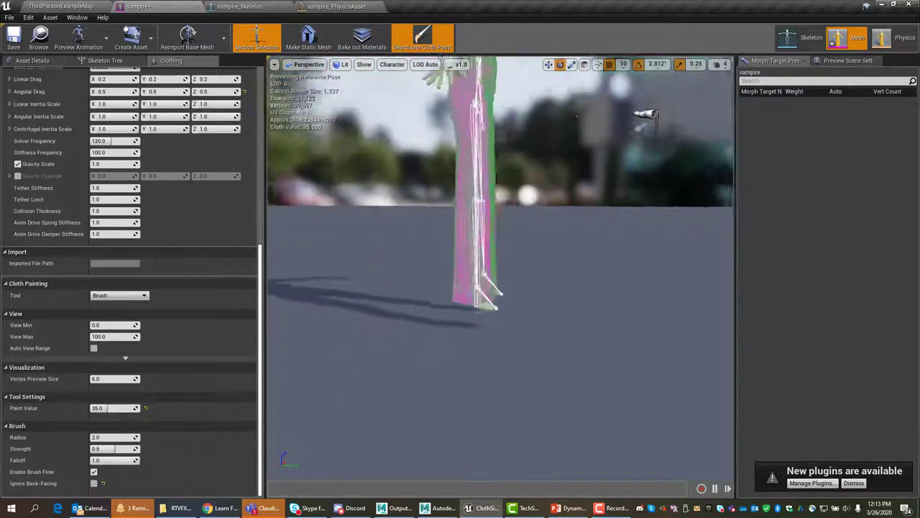
pyautogui.keyDown('alt'); pyautogui.moveTo(619, 297); pyautogui.dragTo(551, 277); pyautogui.keyUp('alt')
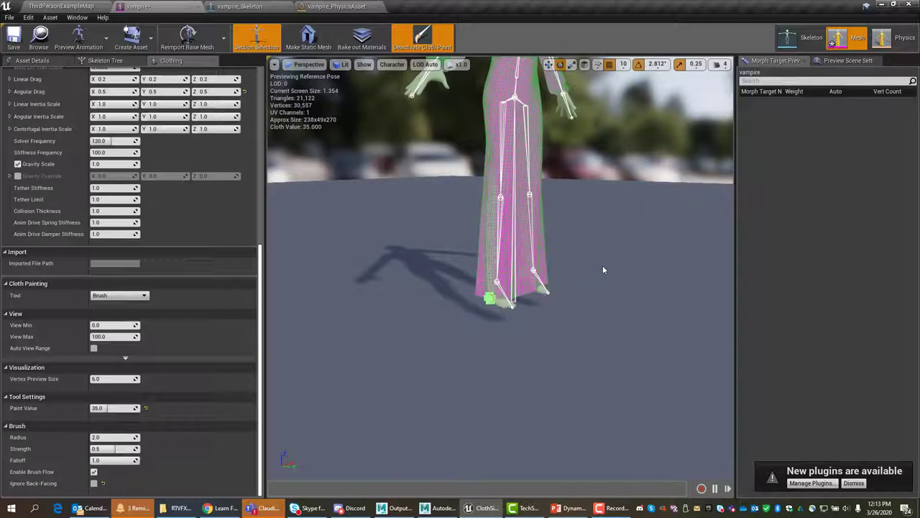
pyautogui.keyDown('alt'); pyautogui.moveTo(600, 265); pyautogui.dragTo(546, 264); pyautogui.keyUp('alt')
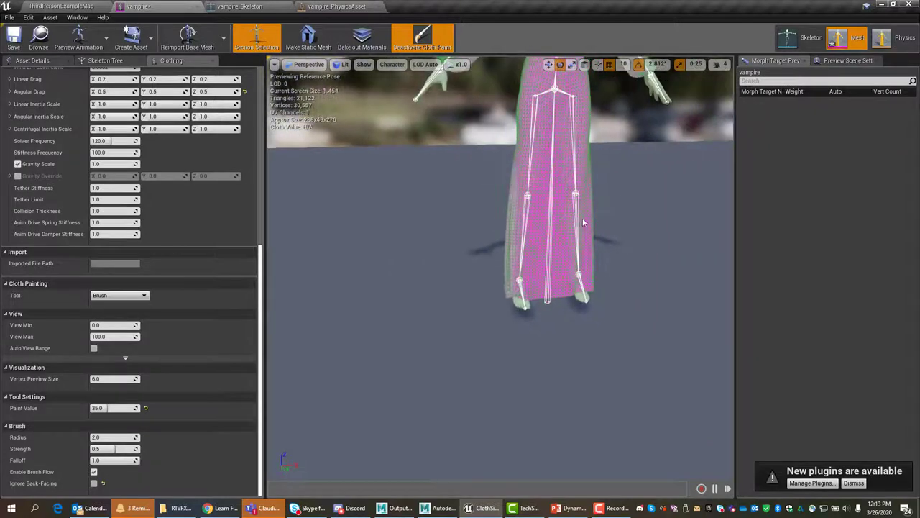
pyautogui.scroll(-2, 593, 163)
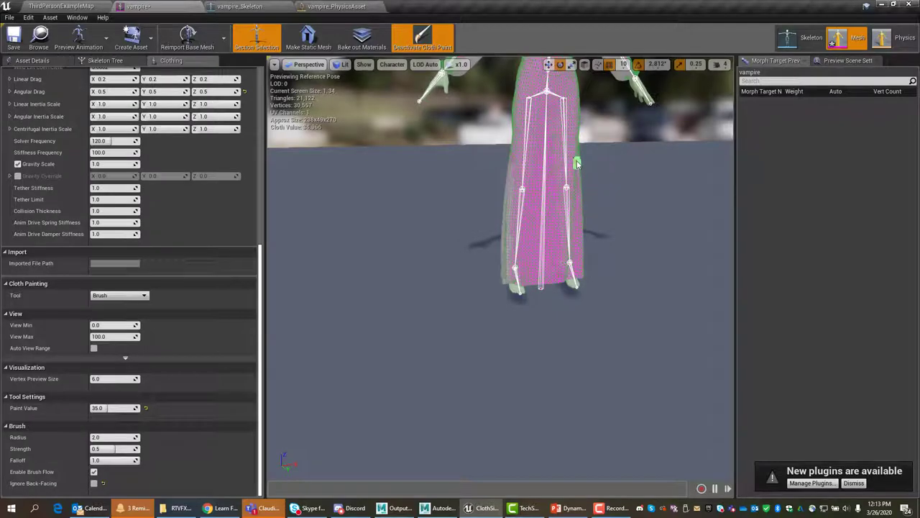
pyautogui.moveTo(578, 167); pyautogui.dragTo(583, 280)
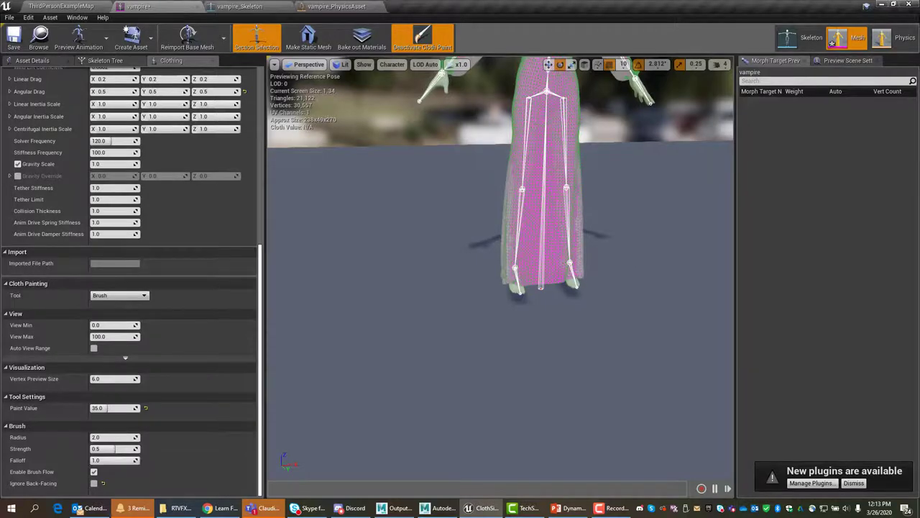
pyautogui.keyDown('alt'); pyautogui.moveTo(636, 253); pyautogui.dragTo(514, 252); pyautogui.keyUp('alt')
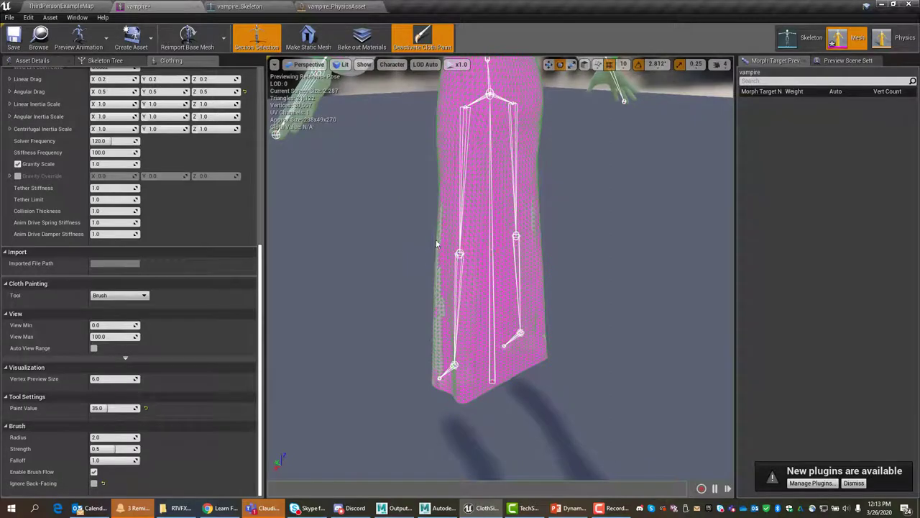
pyautogui.moveTo(435, 246)
pyautogui.mouseDown()
pyautogui.moveTo(445, 249)
pyautogui.moveTo(429, 225)
pyautogui.moveTo(429, 387)
pyautogui.mouseUp()
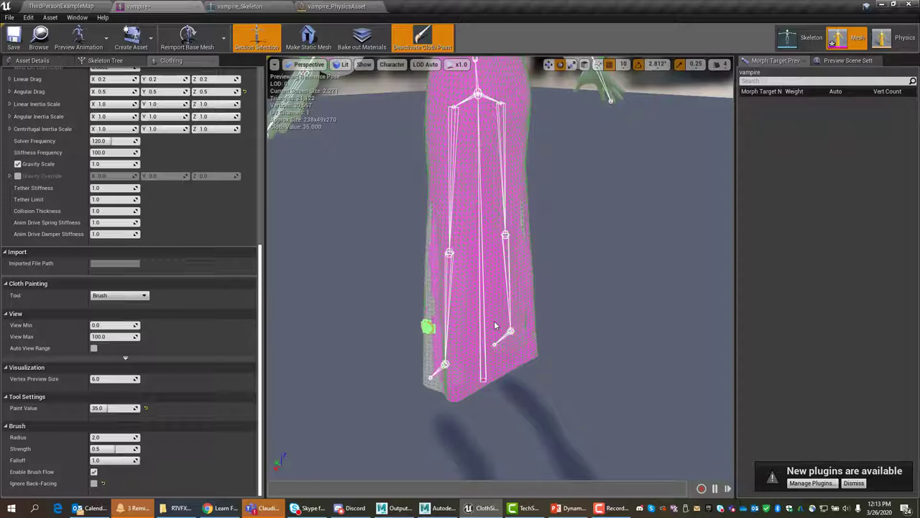
# Fill the outer left side of the skirt with the 35 weight, from about knee height down to the hem
pyautogui.keyDown('alt'); pyautogui.moveTo(486, 327); pyautogui.dragTo(565, 359); pyautogui.keyUp('alt')
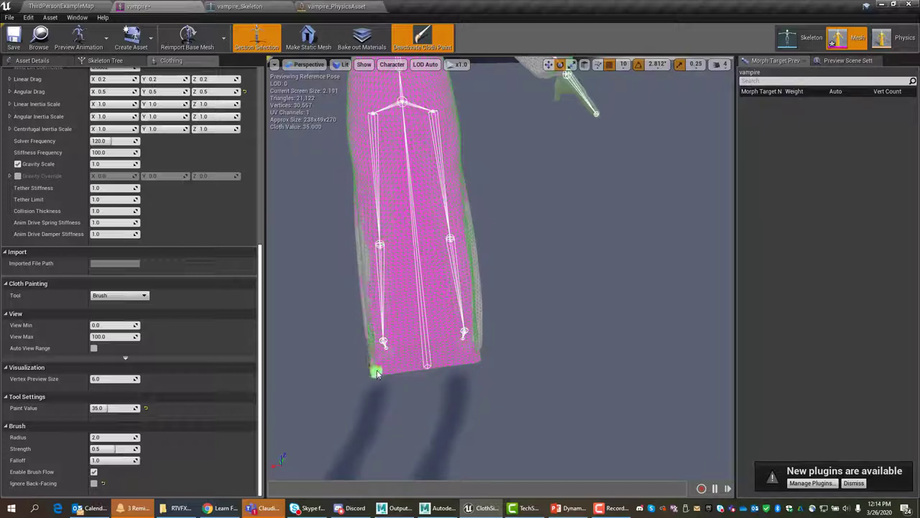
pyautogui.moveTo(376, 373)
pyautogui.mouseDown()
pyautogui.moveTo(373, 350)
pyautogui.moveTo(381, 374)
pyautogui.mouseUp()
pyautogui.moveTo(407, 382)
pyautogui.keyDown('alt'); pyautogui.mouseDown()
pyautogui.moveTo(518, 385)
pyautogui.moveTo(647, 367)
pyautogui.mouseUp(); pyautogui.keyUp('alt')
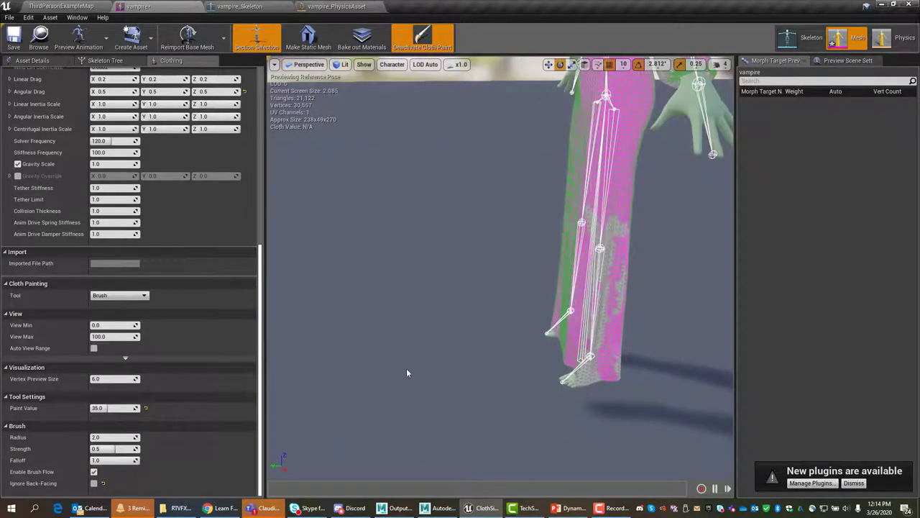
pyautogui.moveTo(618, 325)
pyautogui.mouseDown()
pyautogui.moveTo(616, 339)
pyautogui.moveTo(618, 249)
pyautogui.moveTo(627, 256)
pyautogui.mouseUp()
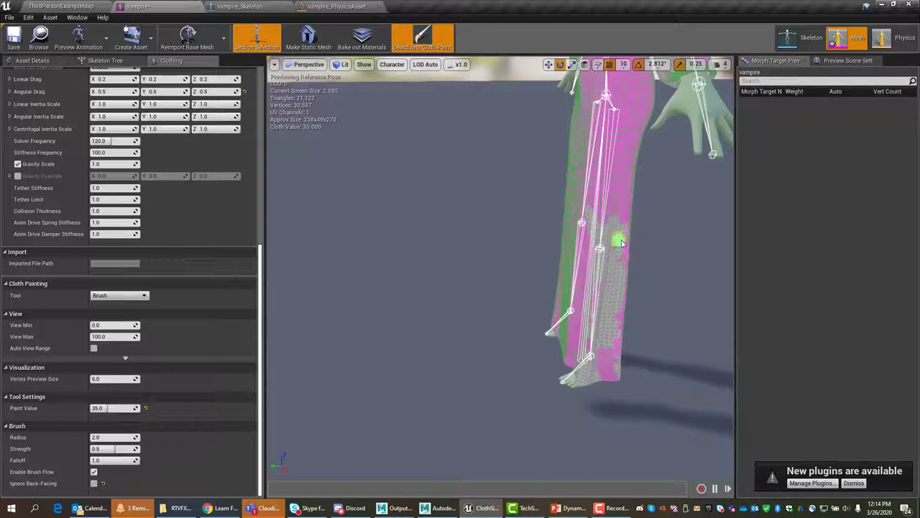
pyautogui.moveTo(622, 243)
pyautogui.mouseDown()
pyautogui.moveTo(617, 345)
pyautogui.moveTo(599, 373)
pyautogui.moveTo(603, 367)
pyautogui.mouseUp()
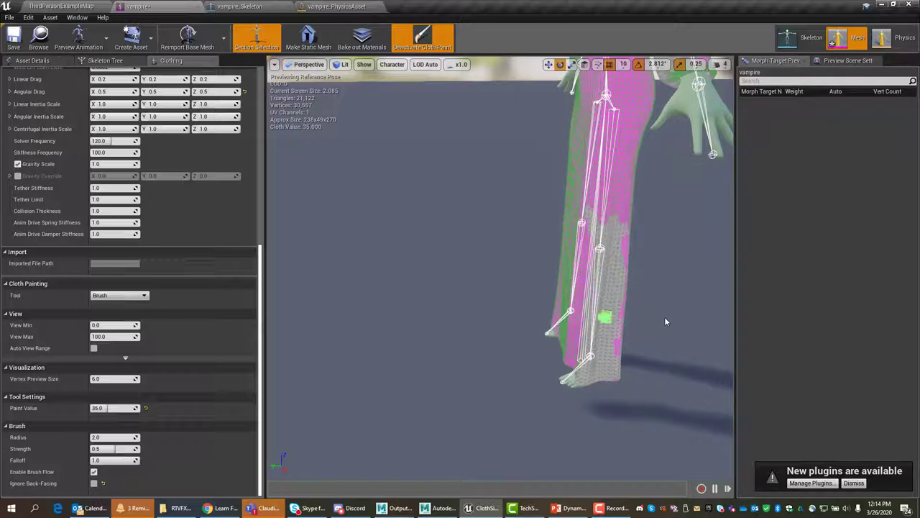
# Paint over the remaining gaps on the back of the skirt's left side with the 35 weight
pyautogui.press('h')
pyautogui.moveTo(665, 318)
pyautogui.keyDown('alt'); pyautogui.mouseDown()
pyautogui.moveTo(503, 309)
pyautogui.moveTo(539, 305)
pyautogui.mouseUp(); pyautogui.keyUp('alt')
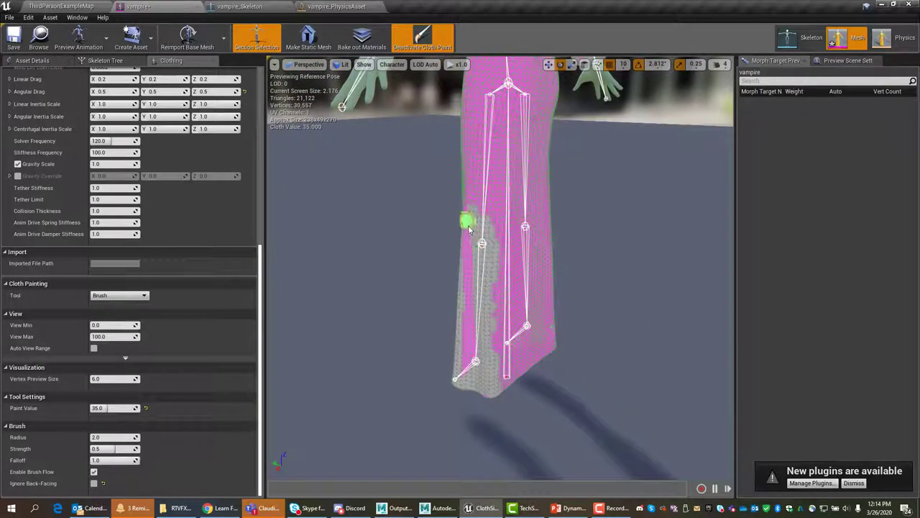
pyautogui.moveTo(468, 229); pyautogui.dragTo(472, 371)
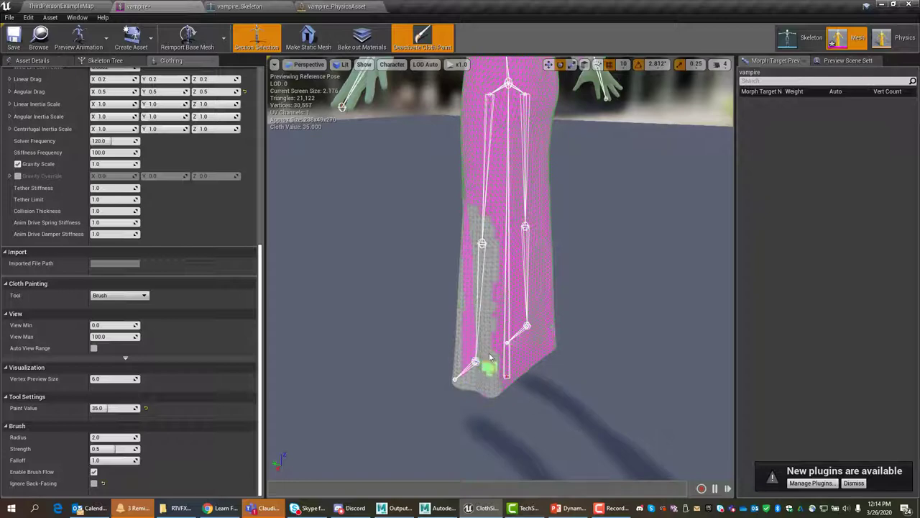
pyautogui.moveTo(493, 286); pyautogui.dragTo(493, 402)
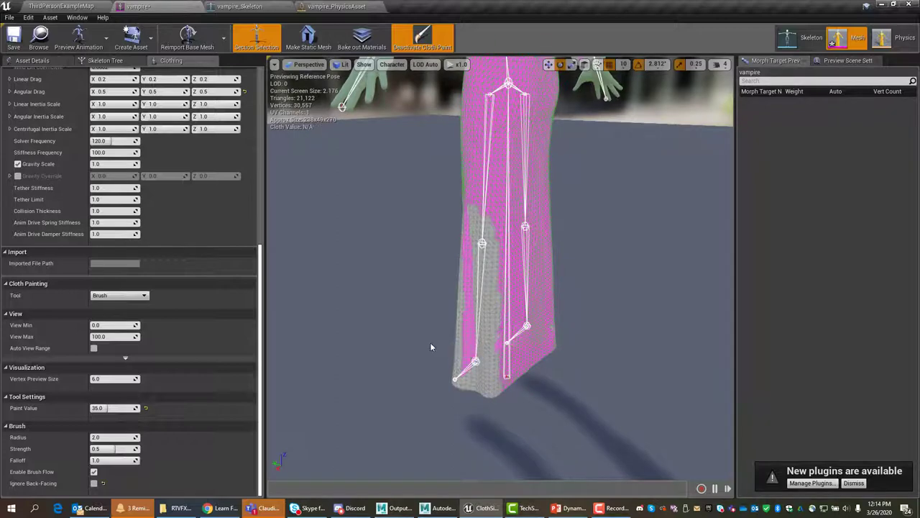
# Set the brush radius to 5 and paint the 35 weight down the centre of the skirt's front, between the legs, to the hem
pyautogui.keyDown('alt'); pyautogui.moveTo(431, 347); pyautogui.dragTo(590, 338); pyautogui.keyUp('alt')
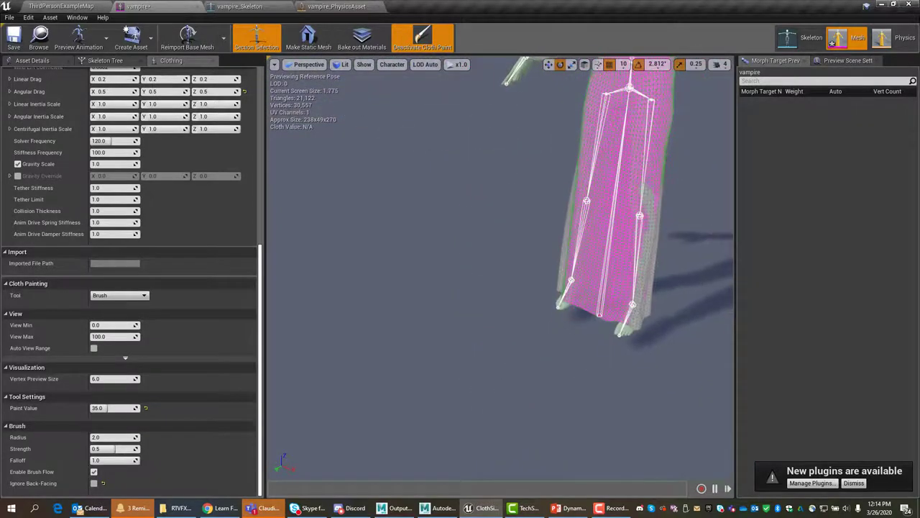
pyautogui.moveTo(388, 349); pyautogui.dragTo(386, 323, button='right')
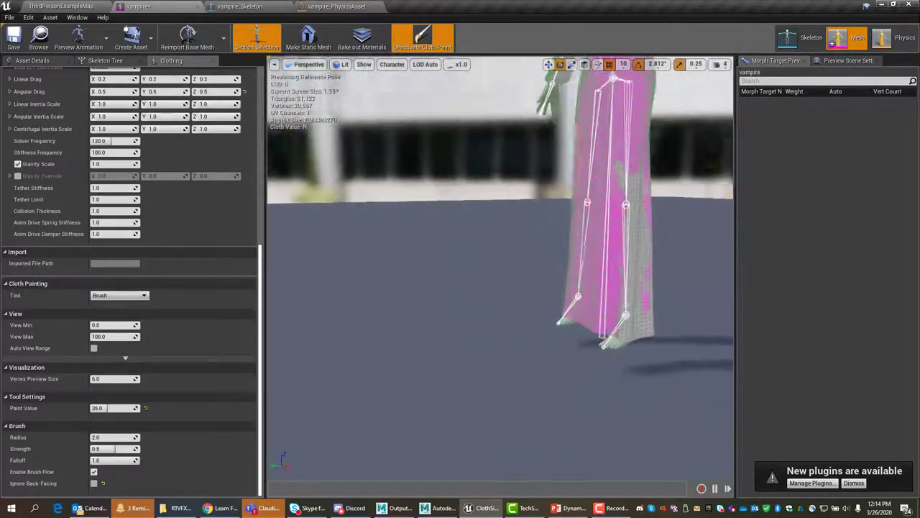
pyautogui.keyDown('alt'); pyautogui.moveTo(503, 323); pyautogui.dragTo(316, 331); pyautogui.keyUp('alt')
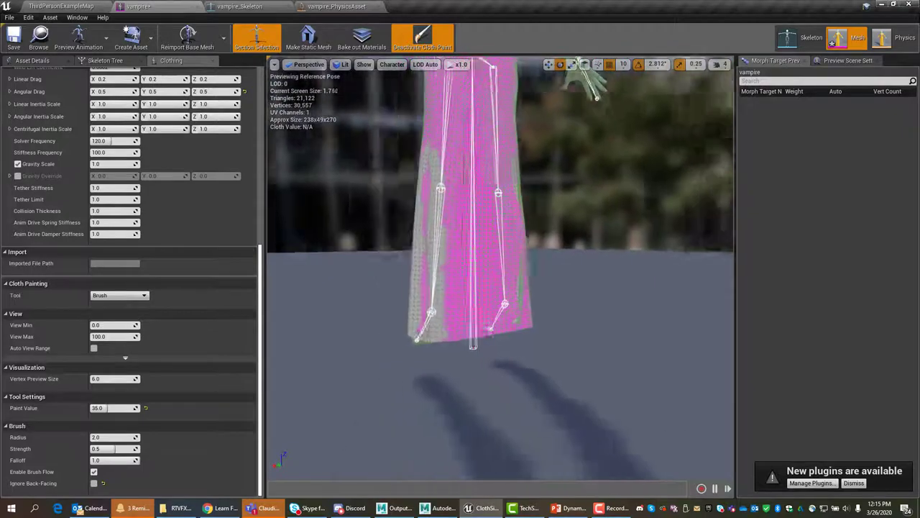
pyautogui.moveTo(453, 331); pyautogui.dragTo(413, 332, button='right')
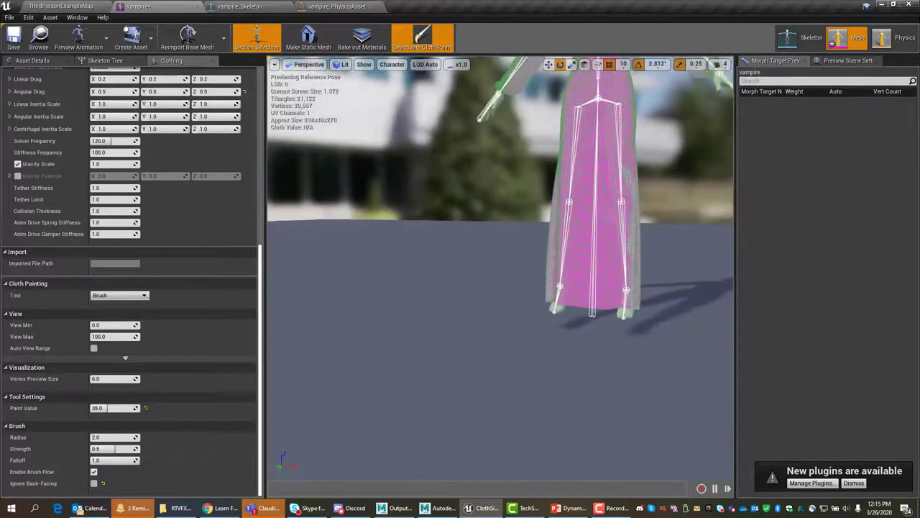
pyautogui.scroll(-3, 573, 268)
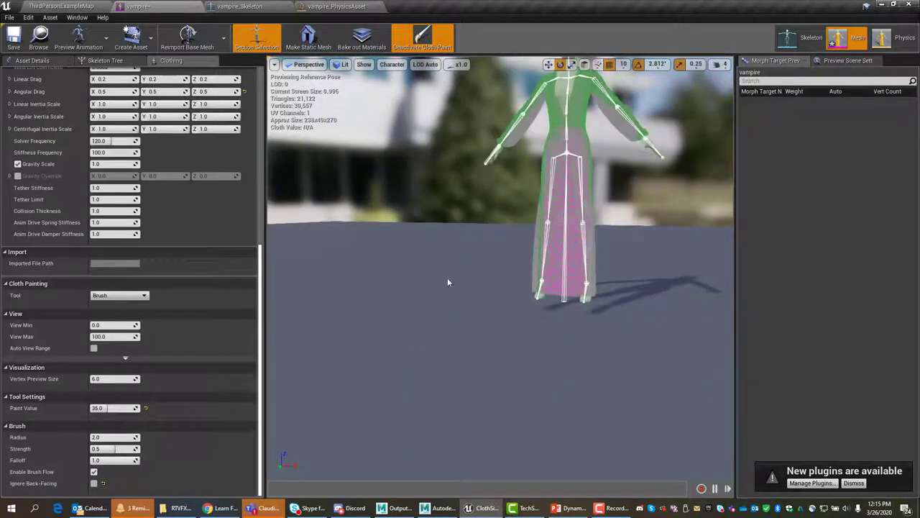
pyautogui.click(108, 436)
pyautogui.scroll(3, 650, 291)
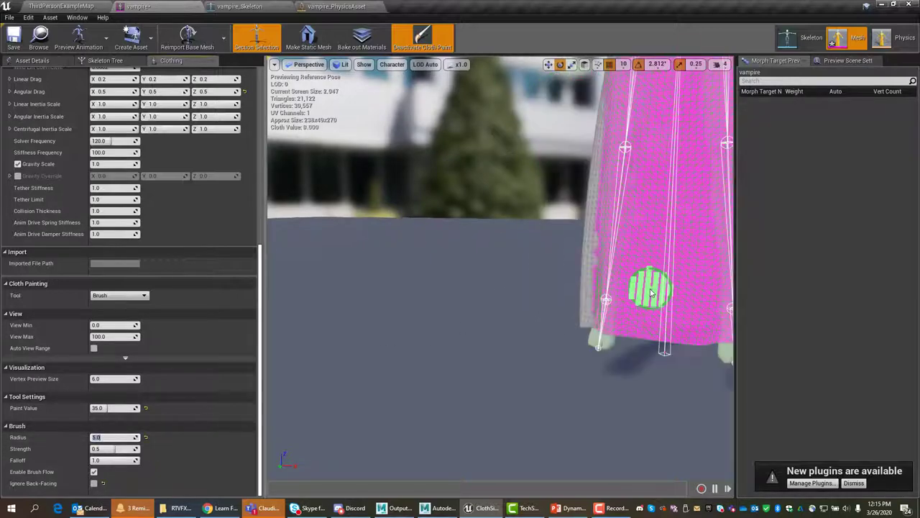
pyautogui.moveTo(650, 293); pyautogui.dragTo(712, 286, button='right')
pyautogui.scroll(3, 618, 292)
pyautogui.moveTo(588, 260); pyautogui.dragTo(596, 260, button='right')
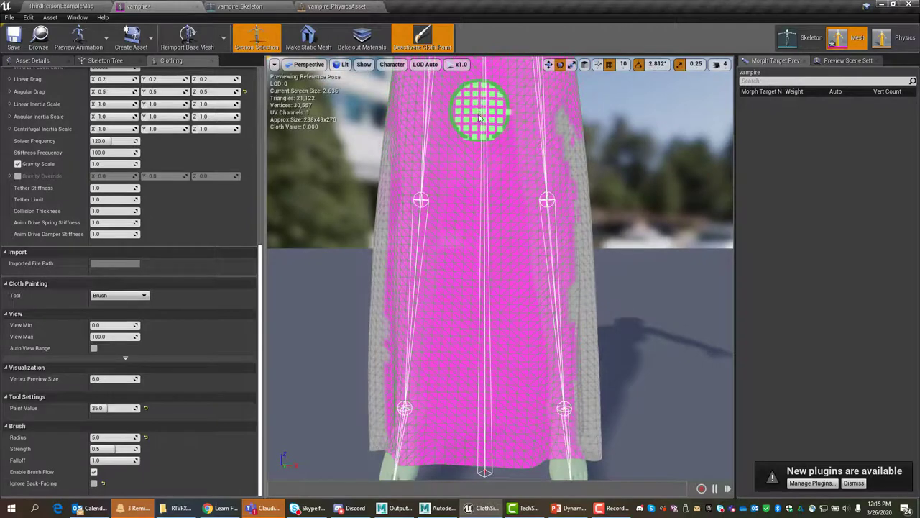
pyautogui.moveTo(481, 125)
pyautogui.mouseDown()
pyautogui.moveTo(464, 201)
pyautogui.moveTo(470, 358)
pyautogui.moveTo(446, 433)
pyautogui.moveTo(446, 471)
pyautogui.moveTo(442, 428)
pyautogui.moveTo(495, 268)
pyautogui.moveTo(488, 178)
pyautogui.moveTo(520, 410)
pyautogui.moveTo(491, 419)
pyautogui.moveTo(486, 439)
pyautogui.moveTo(475, 331)
pyautogui.moveTo(457, 324)
pyautogui.moveTo(446, 351)
pyautogui.moveTo(449, 368)
pyautogui.moveTo(493, 358)
pyautogui.moveTo(503, 287)
pyautogui.moveTo(489, 107)
pyautogui.moveTo(452, 324)
pyautogui.moveTo(492, 464)
pyautogui.moveTo(495, 429)
pyautogui.mouseUp()
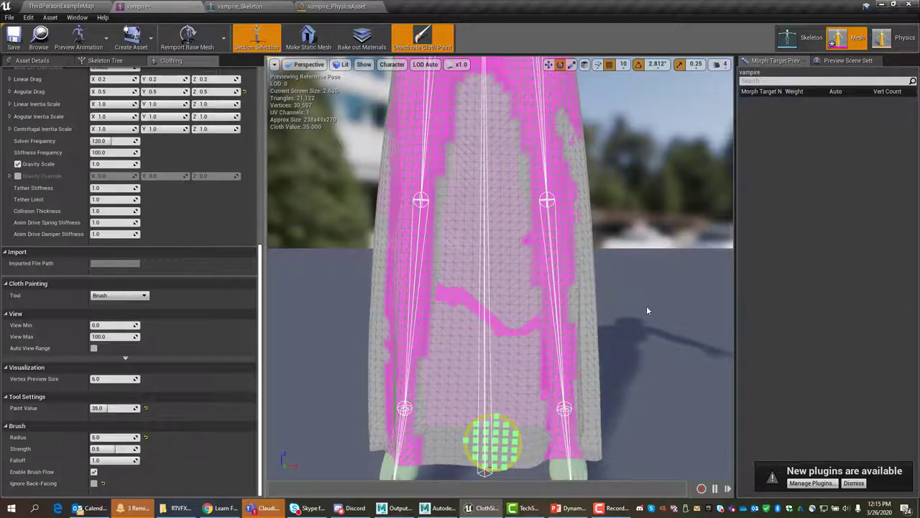
# Paint the 35 weight down the centre of the skirt's back, between the legs, to the hem
pyautogui.moveTo(648, 304)
pyautogui.keyDown('alt'); pyautogui.mouseDown()
pyautogui.moveTo(460, 331)
pyautogui.moveTo(285, 322)
pyautogui.mouseUp(); pyautogui.keyUp('alt')
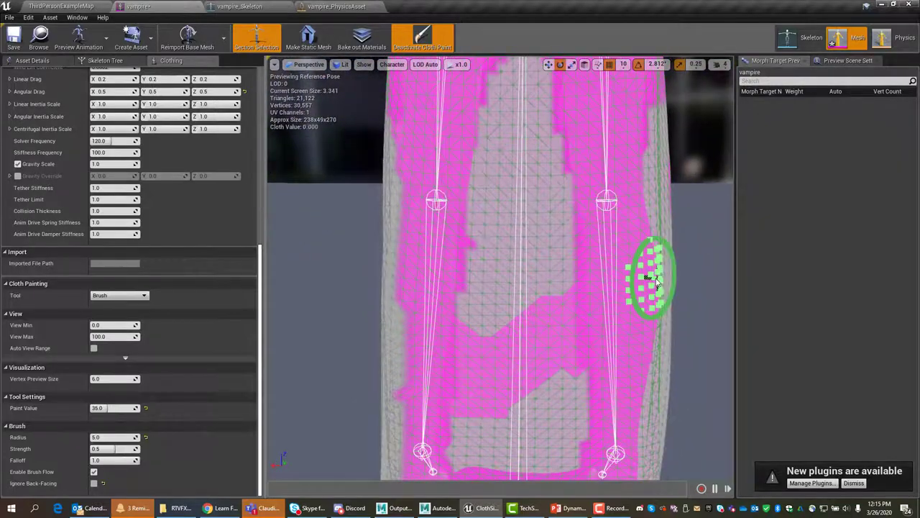
pyautogui.moveTo(515, 106)
pyautogui.mouseDown()
pyautogui.moveTo(496, 234)
pyautogui.moveTo(493, 449)
pyautogui.moveTo(483, 456)
pyautogui.moveTo(472, 436)
pyautogui.moveTo(499, 346)
pyautogui.moveTo(532, 147)
pyautogui.moveTo(530, 115)
pyautogui.moveTo(515, 108)
pyautogui.moveTo(568, 495)
pyautogui.mouseUp()
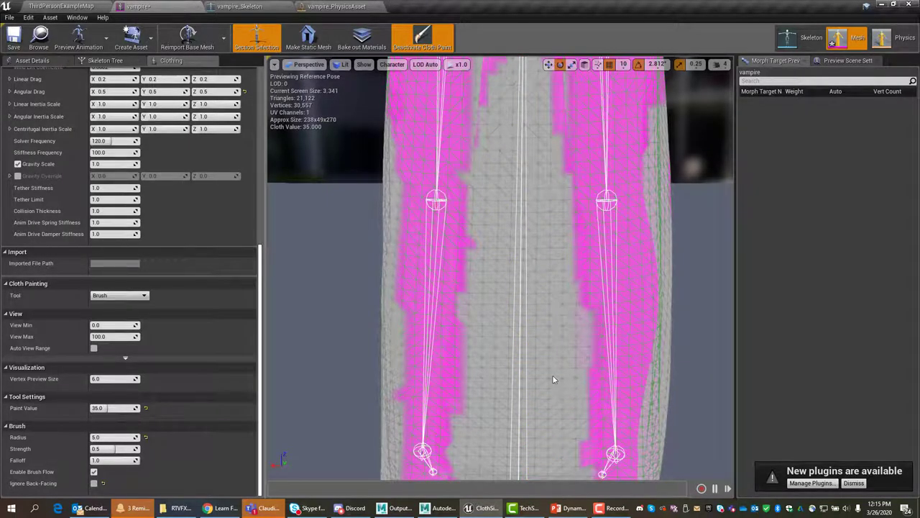
pyautogui.scroll(-5, 546, 362)
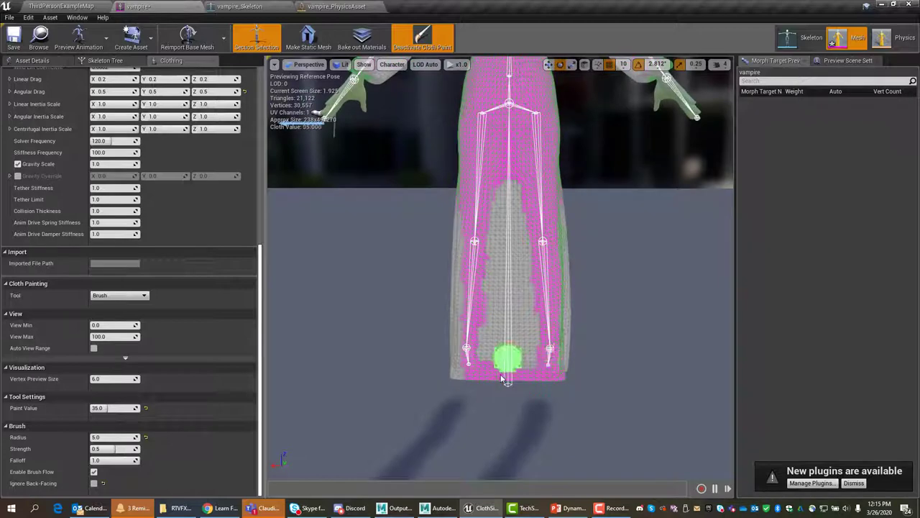
pyautogui.moveTo(502, 379)
pyautogui.mouseDown()
pyautogui.moveTo(494, 364)
pyautogui.moveTo(489, 376)
pyautogui.moveTo(524, 380)
pyautogui.moveTo(527, 287)
pyautogui.moveTo(511, 181)
pyautogui.moveTo(505, 201)
pyautogui.moveTo(518, 209)
pyautogui.moveTo(510, 189)
pyautogui.moveTo(508, 212)
pyautogui.mouseUp()
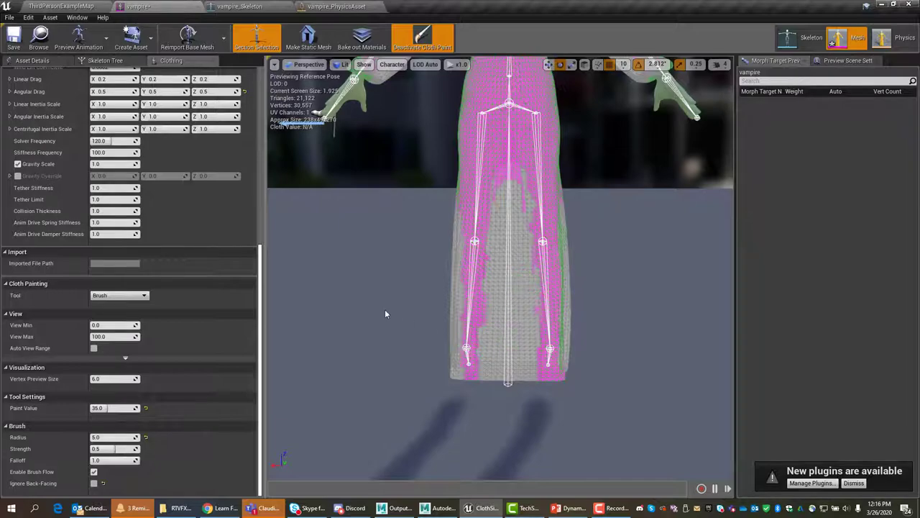
# Deactivate cloth painting and save the vampire skeletal mesh
pyautogui.moveTo(385, 309)
pyautogui.keyDown('alt'); pyautogui.mouseDown()
pyautogui.moveTo(683, 302)
pyautogui.moveTo(388, 310)
pyautogui.mouseUp(); pyautogui.keyUp('alt')
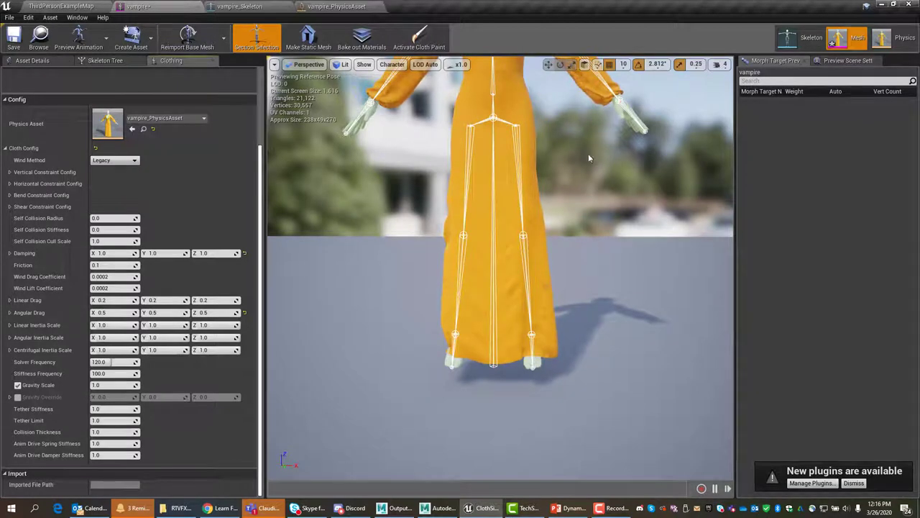
pyautogui.click(13, 38)
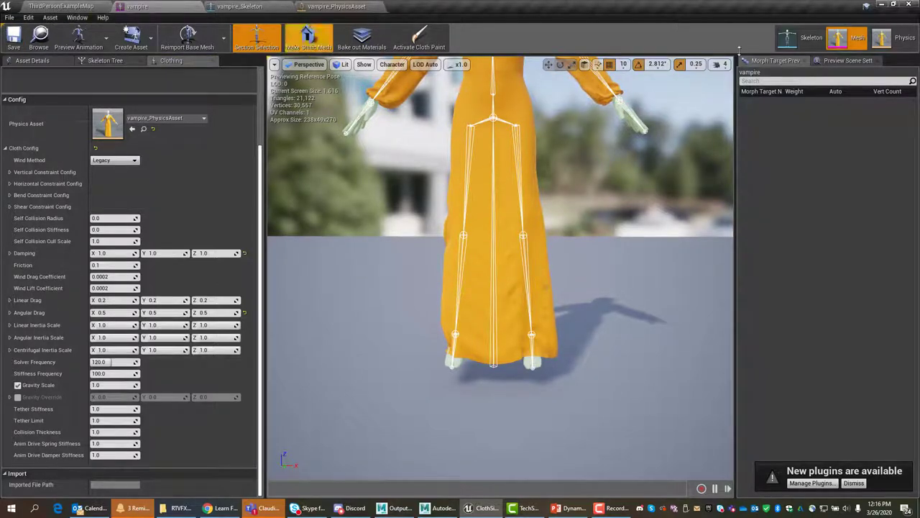
# Place the vampire skeletal mesh in ThirdPersonExampleMap beside the wind source and rotate it about 90° around Z
pyautogui.click(57, 6)
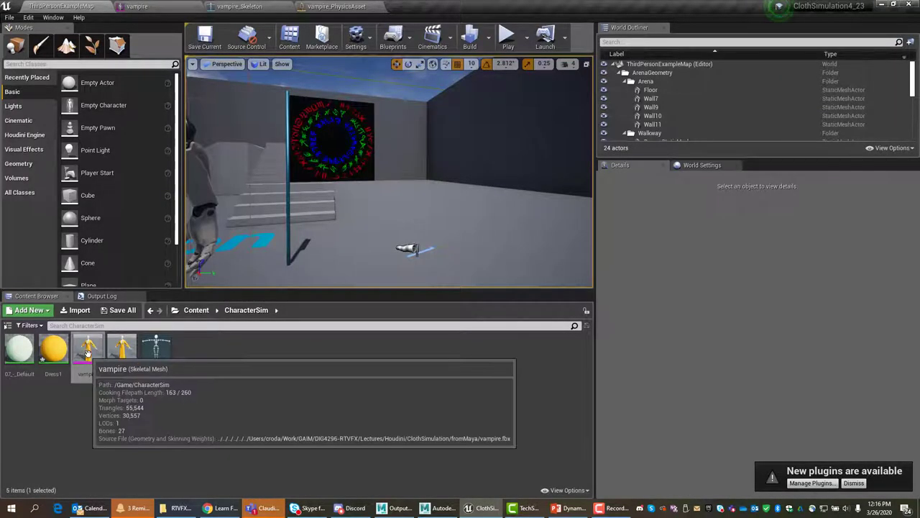
pyautogui.moveTo(78, 350); pyautogui.dragTo(388, 241)
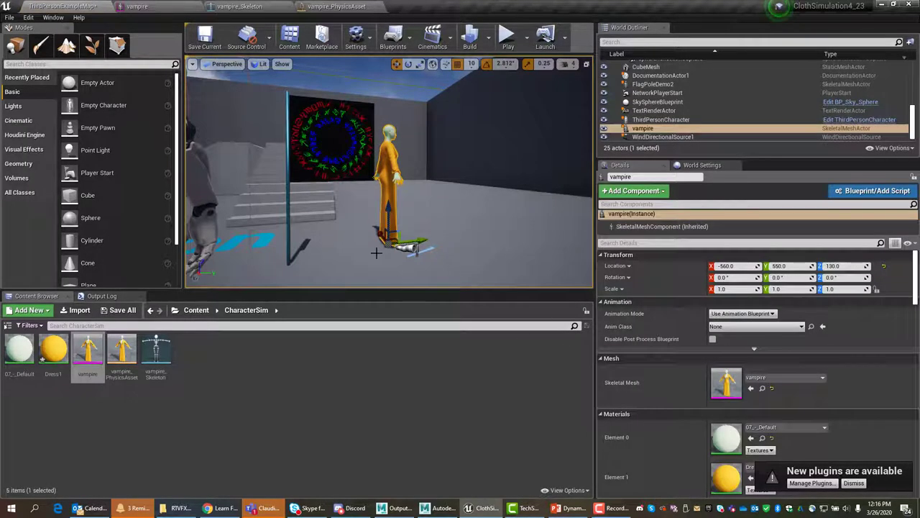
pyautogui.press('e')
pyautogui.moveTo(407, 247); pyautogui.dragTo(407, 248)
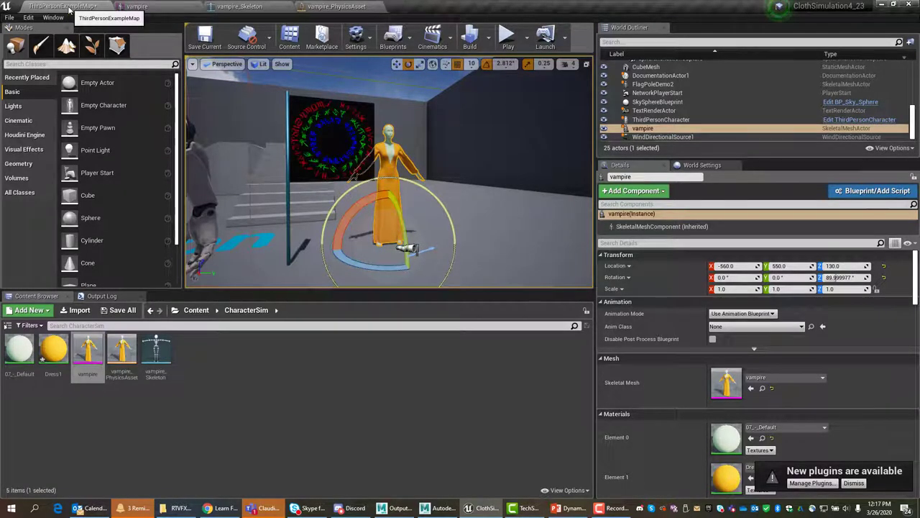
# Open the Anims folder of Mixamo_ExoRed inside the MixamoAnimPack content
pyautogui.click(193, 314)
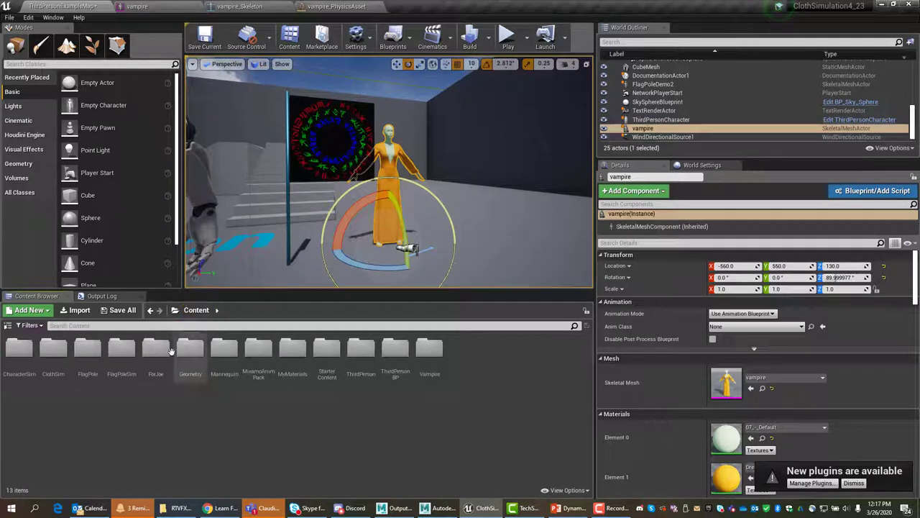
pyautogui.doubleClick(258, 349)
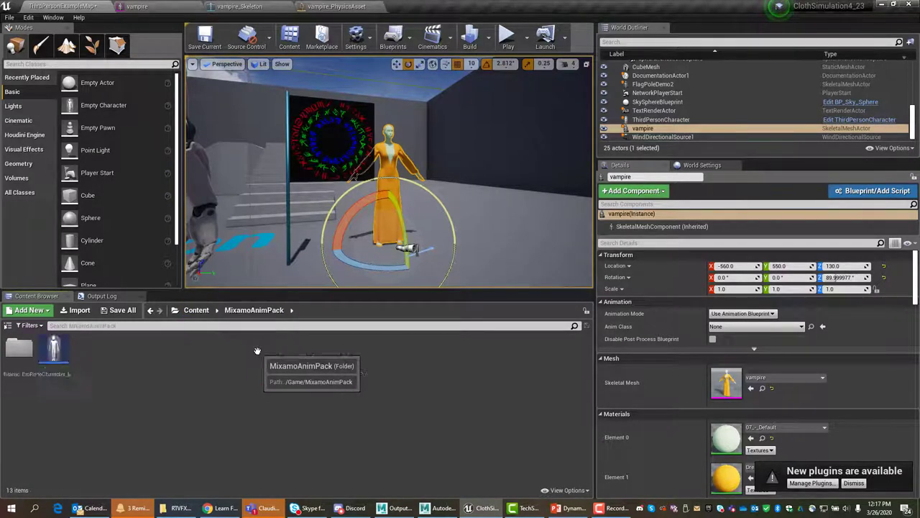
pyautogui.click(22, 351)
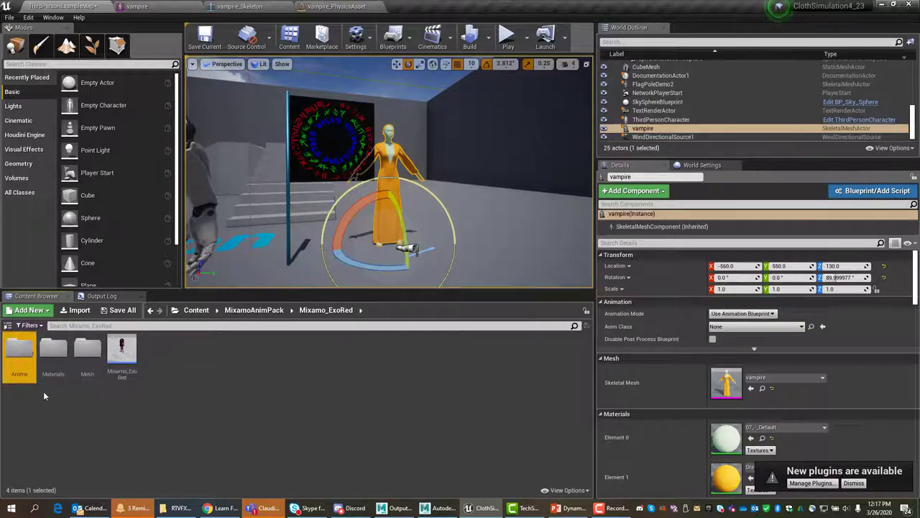
pyautogui.doubleClick(19, 351)
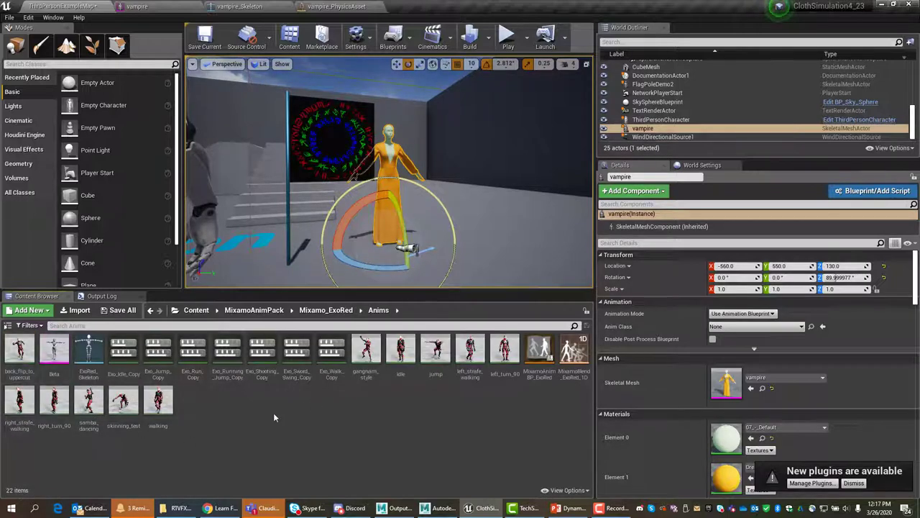
# Duplicate and retarget the samba_dancing animation to the vampire_Skeleton in /Game/CharacterSim, saving the copy in the CharacterSim folder
pyautogui.rightClick(87, 406)
pyautogui.moveTo(125, 146)
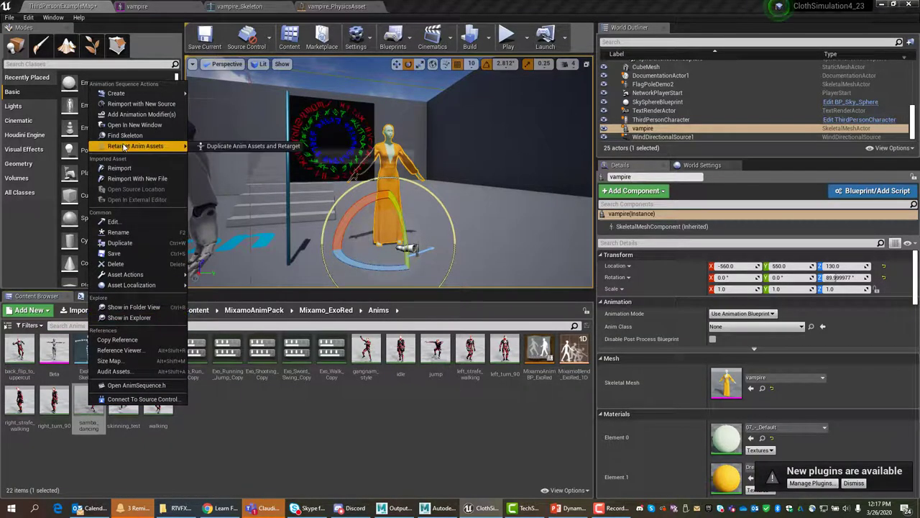
pyautogui.click(223, 146)
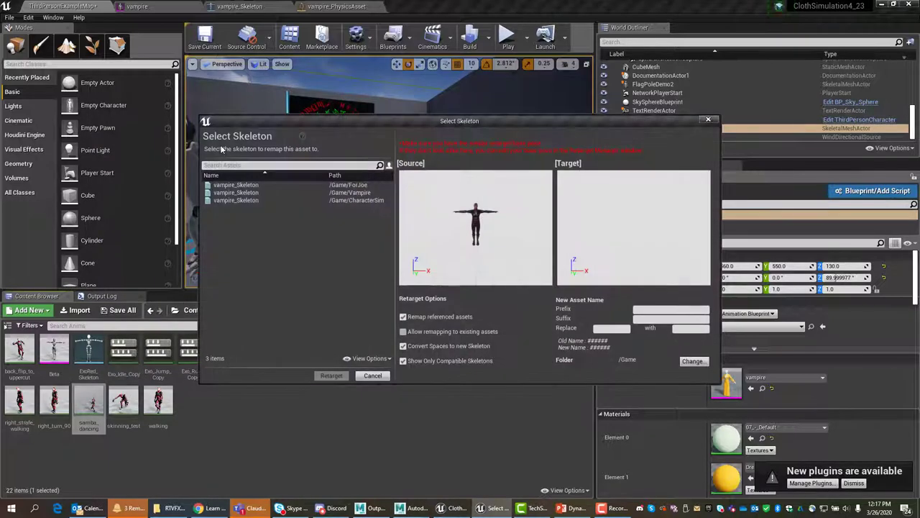
pyautogui.click(239, 200)
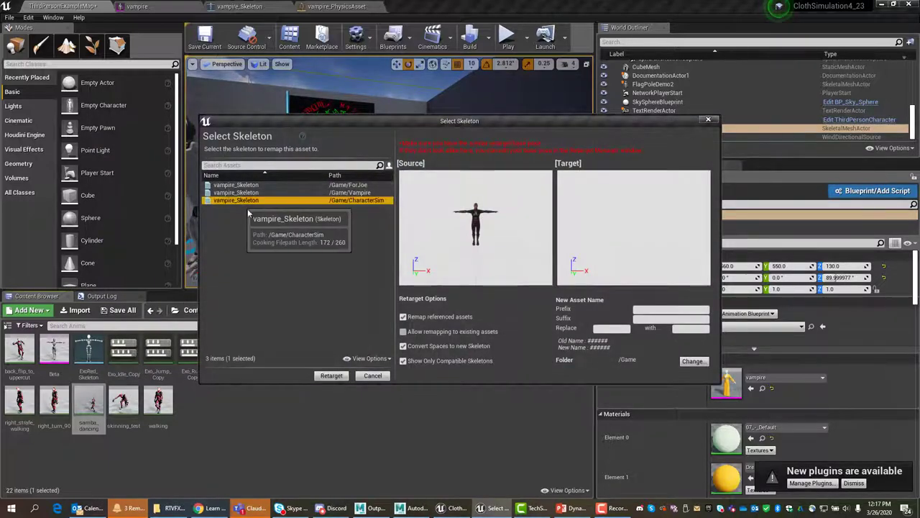
pyautogui.click(692, 361)
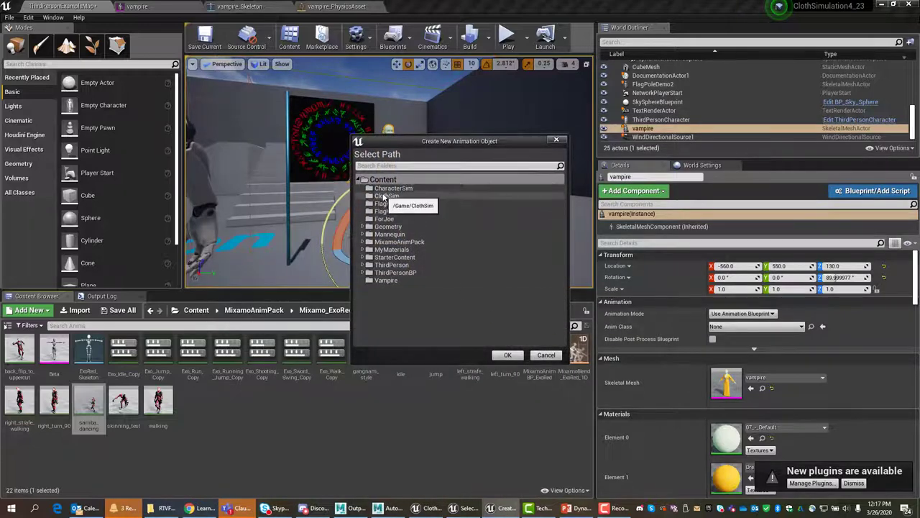
pyautogui.click(388, 188)
pyautogui.click(507, 355)
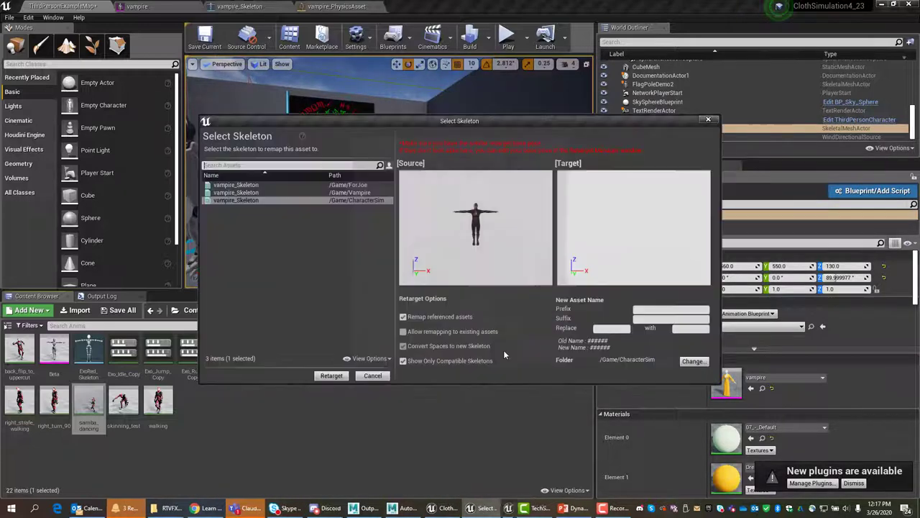
pyautogui.click(331, 376)
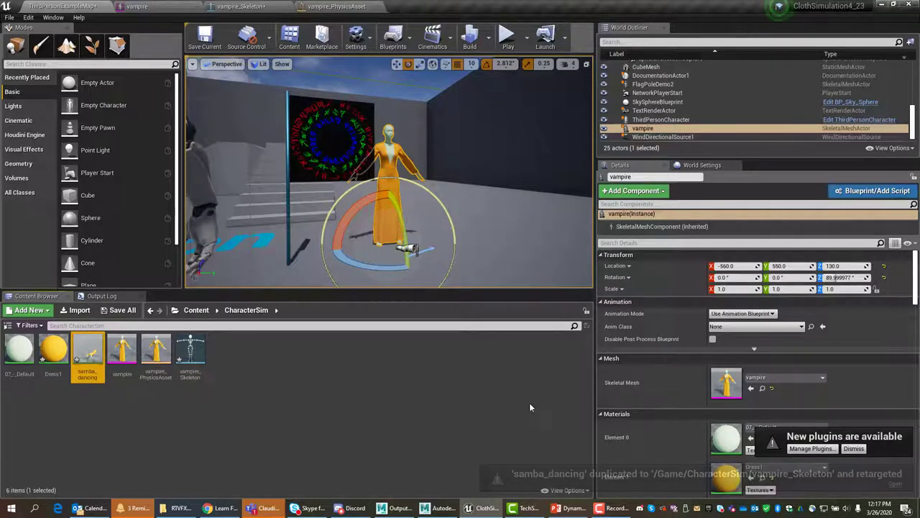
# Set the vampire actor's animation mode to Use Animation Asset with samba_dancing as the animation to play
pyautogui.click(714, 317)
pyautogui.click(740, 330)
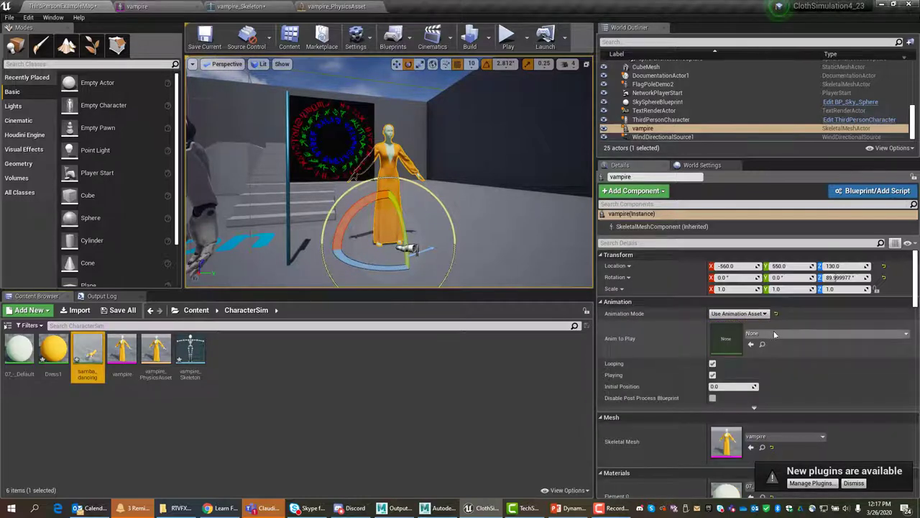
pyautogui.click(777, 332)
pyautogui.click(782, 200)
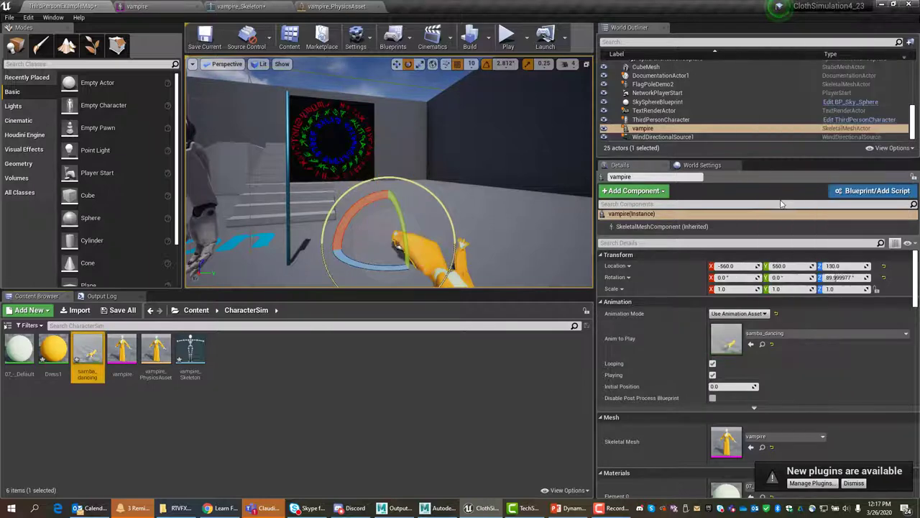
# Set the vampire actor's rotation to -90° around X and 180° around Z
pyautogui.click(732, 278)
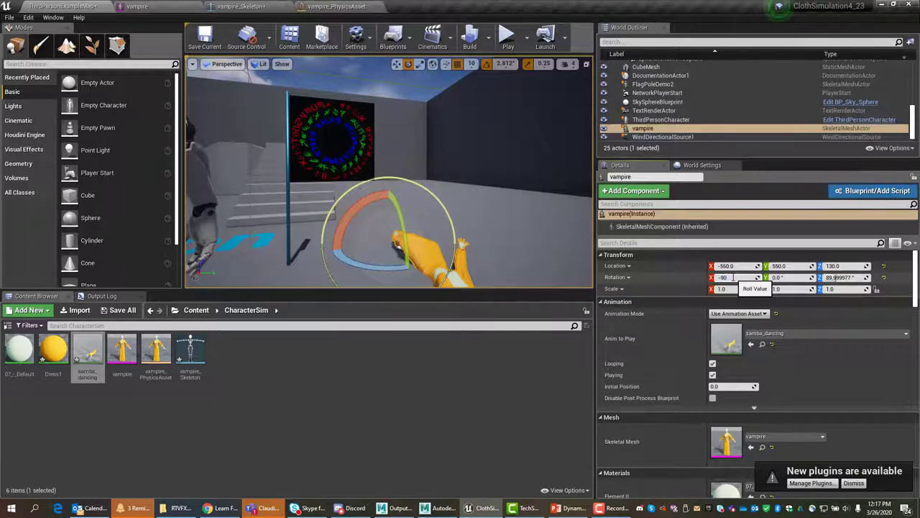
pyautogui.press('Tab')
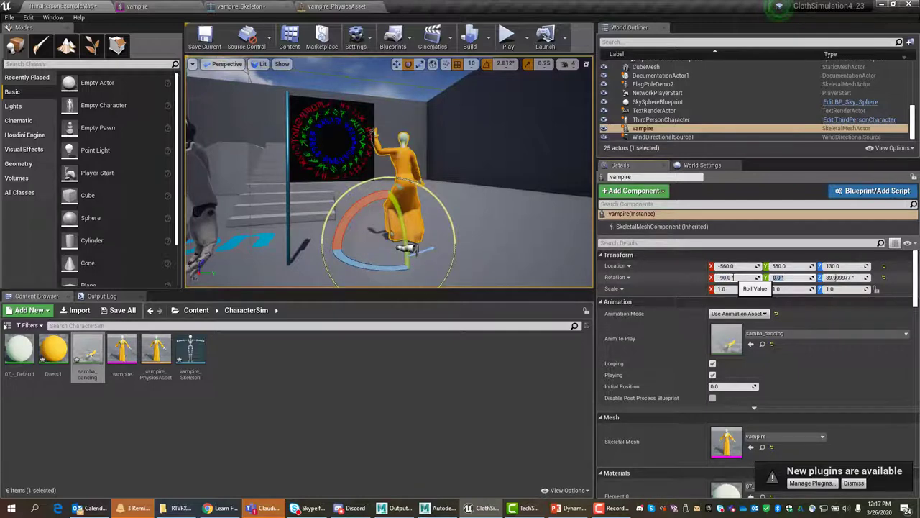
pyautogui.click(843, 278)
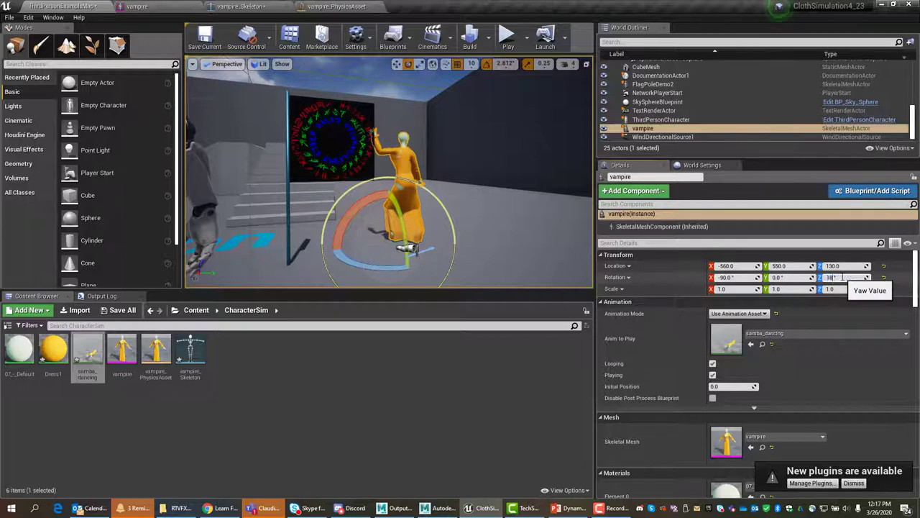
pyautogui.write('180')
pyautogui.press('Return')
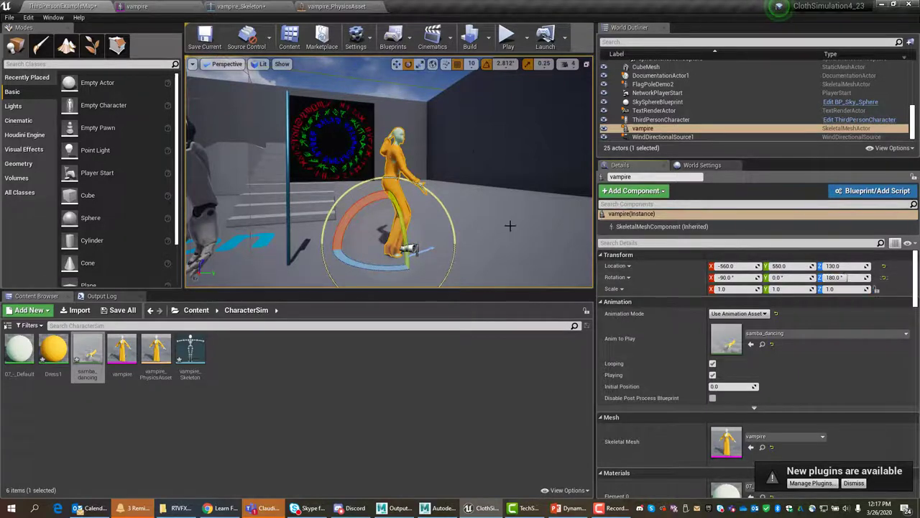
# Play the level full screen and walk up to the dancing vampire to examine how the dress moves, then stop the simulation
pyautogui.click(508, 37)
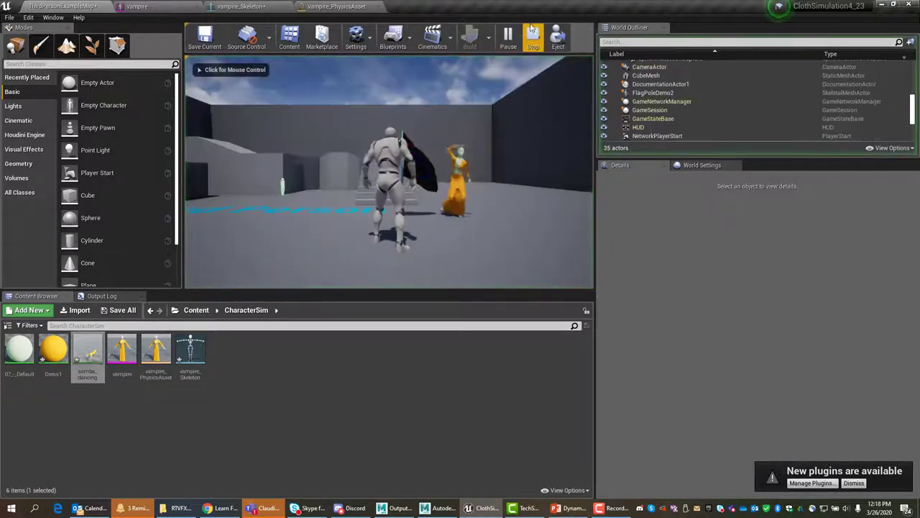
pyautogui.click(496, 113)
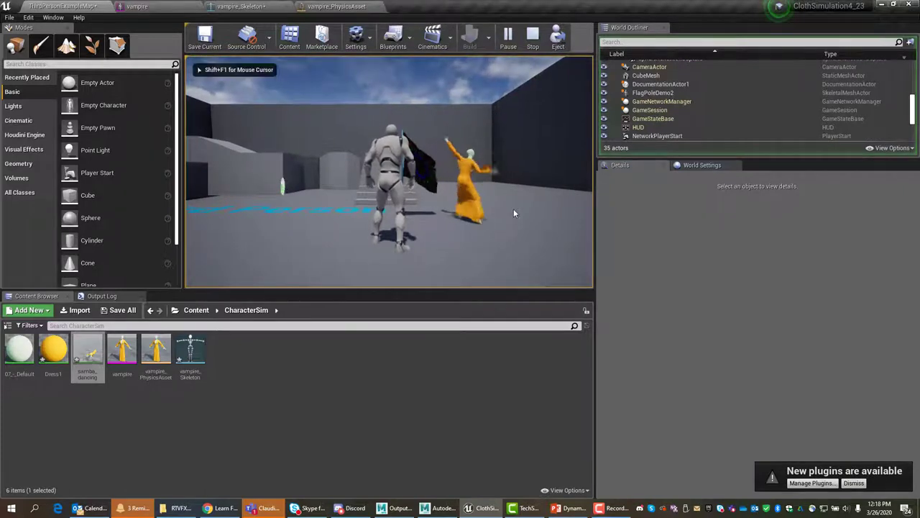
pyautogui.hotkey('shift', 'F1')
pyautogui.press('F11')
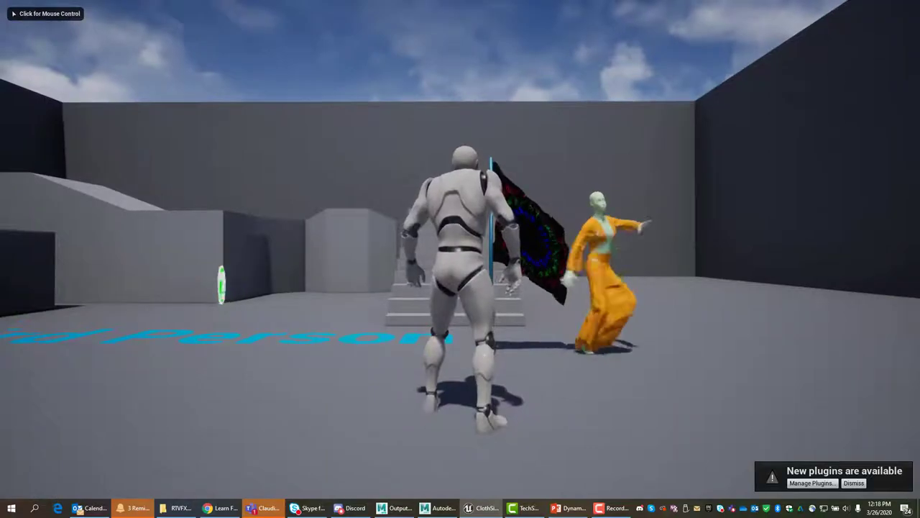
pyautogui.press('w')
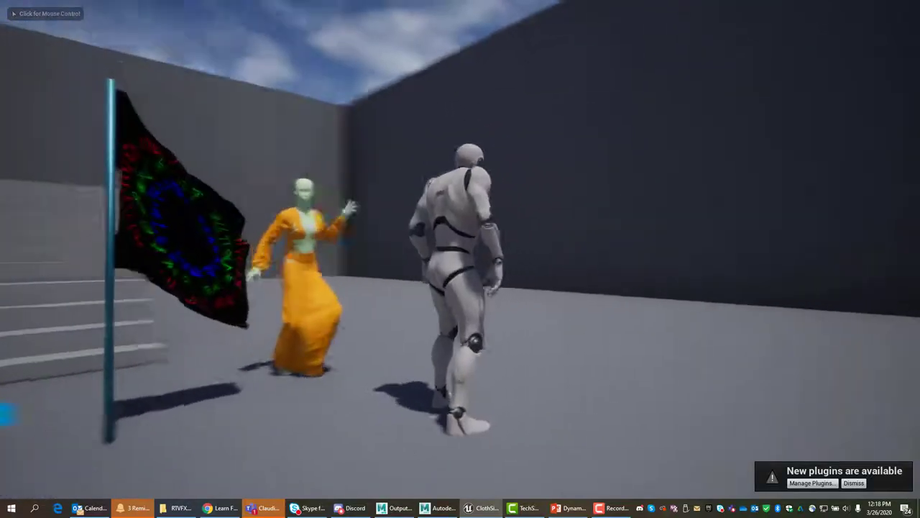
pyautogui.press('w')
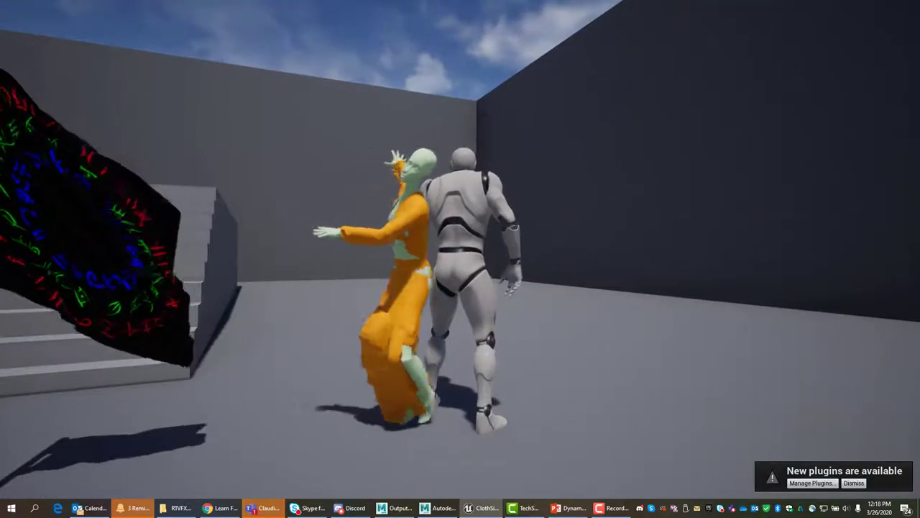
pyautogui.press('w')
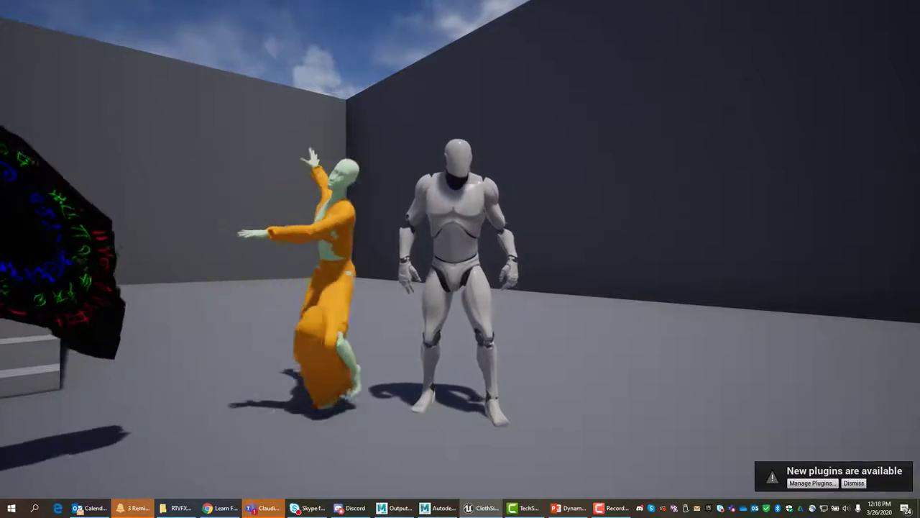
pyautogui.press('Escape')
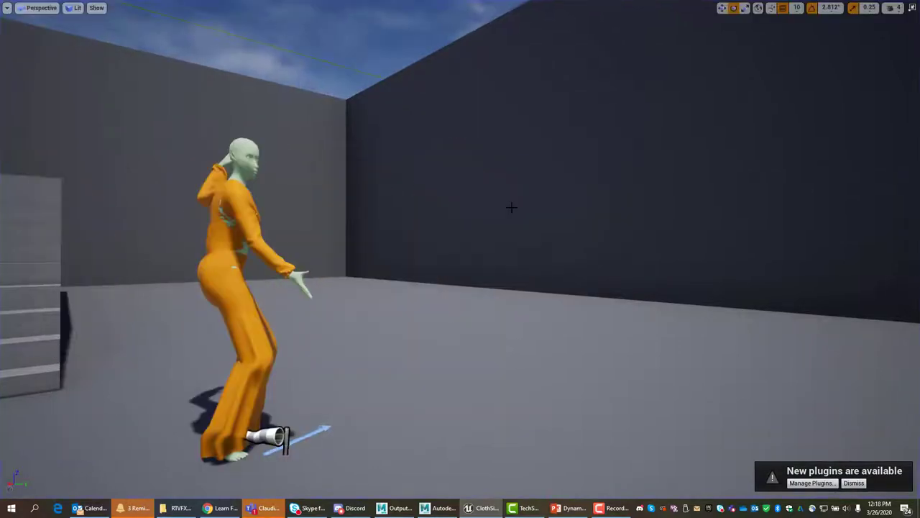
pyautogui.press('F11')
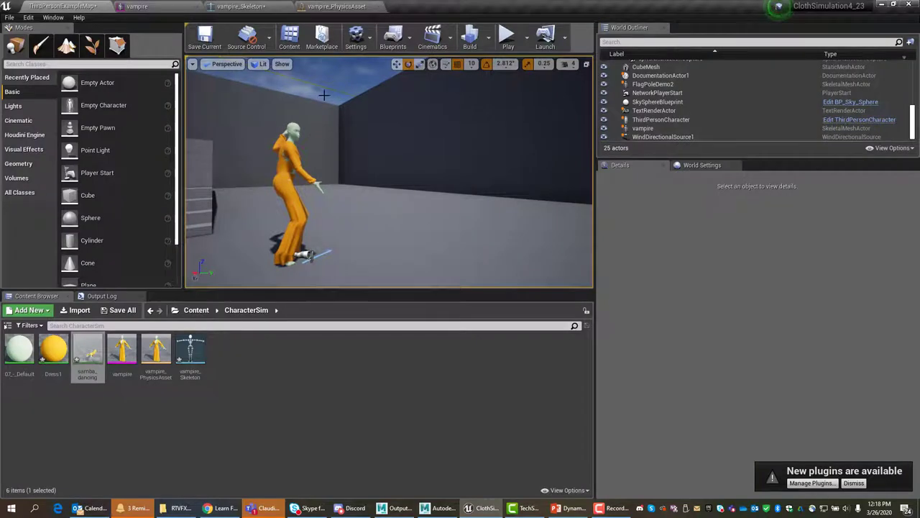
# Return to the vampire skeletal mesh, activate cloth painting and set the paint value to 0
pyautogui.click(241, 7)
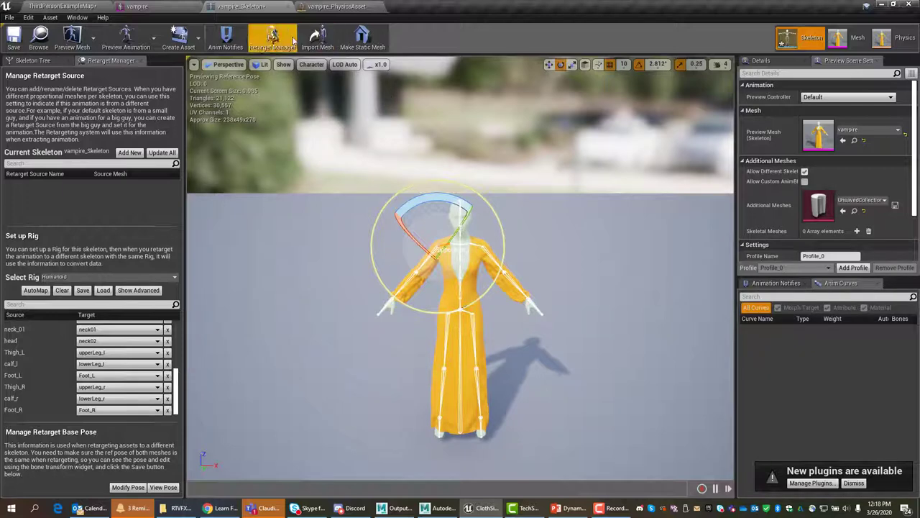
pyautogui.click(838, 37)
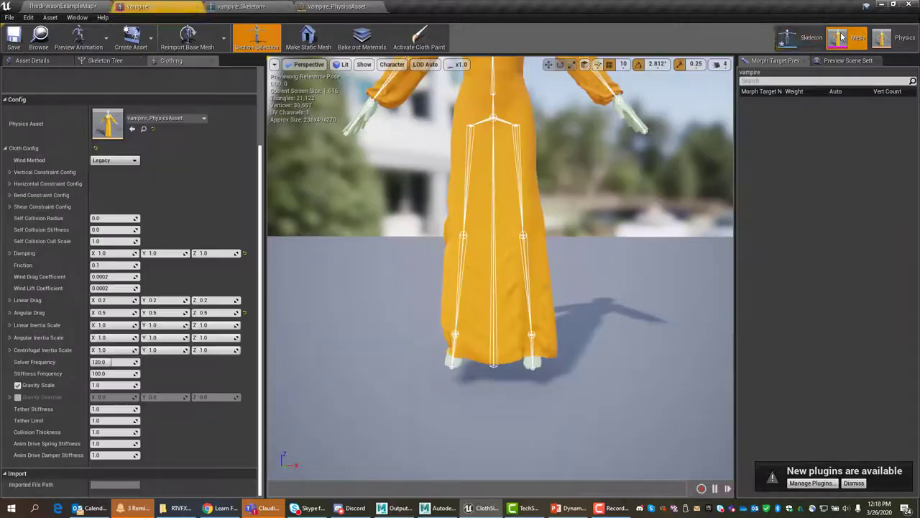
pyautogui.click(428, 37)
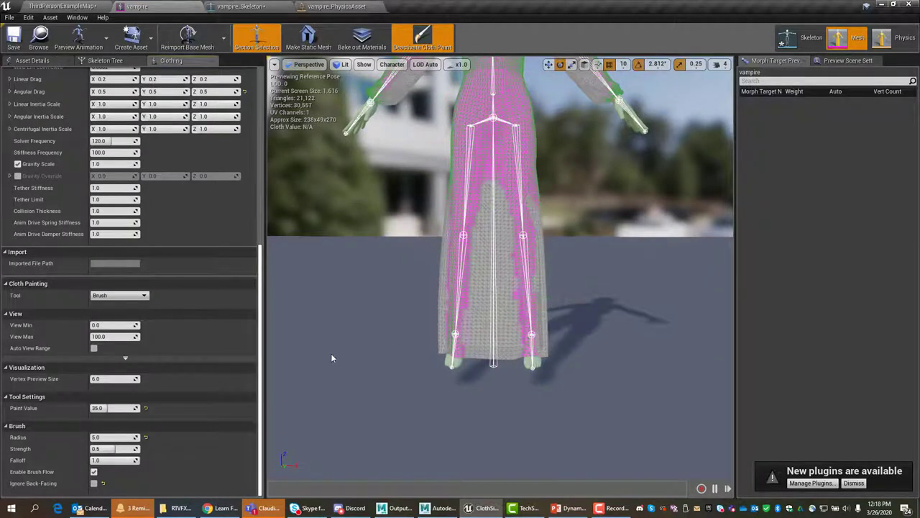
pyautogui.click(101, 408)
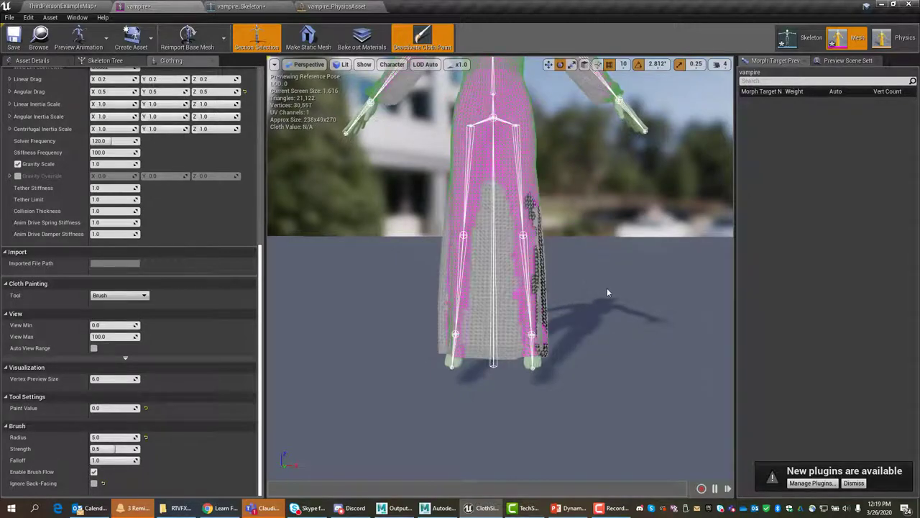
# Paint the 0 weight along the outer side of the vampire's left leg, from the knee to the hem and around to the back
pyautogui.moveTo(604, 287)
pyautogui.keyDown('alt'); pyautogui.mouseDown()
pyautogui.moveTo(554, 305)
pyautogui.moveTo(460, 317)
pyautogui.moveTo(503, 302)
pyautogui.moveTo(482, 305)
pyautogui.moveTo(438, 330)
pyautogui.mouseUp(); pyautogui.keyUp('alt')
pyautogui.moveTo(589, 338); pyautogui.dragTo(584, 339, button='right')
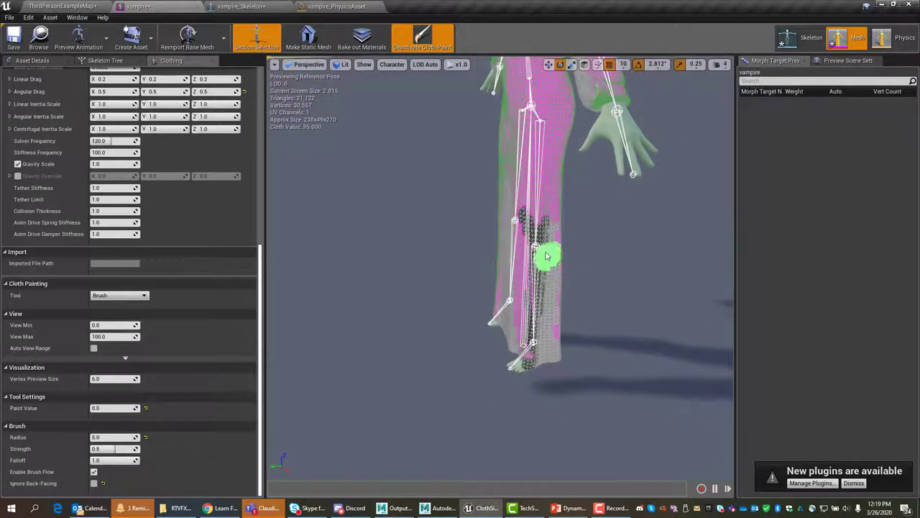
pyautogui.moveTo(550, 243)
pyautogui.mouseDown()
pyautogui.moveTo(548, 368)
pyautogui.moveTo(544, 336)
pyautogui.moveTo(535, 358)
pyautogui.moveTo(545, 351)
pyautogui.mouseUp()
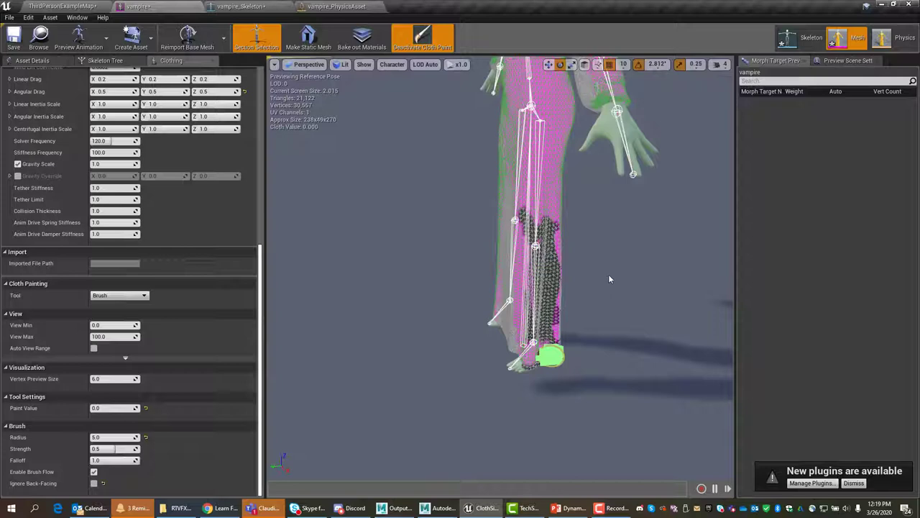
pyautogui.moveTo(604, 270)
pyautogui.keyDown('alt'); pyautogui.mouseDown()
pyautogui.moveTo(504, 268)
pyautogui.moveTo(475, 237)
pyautogui.mouseUp(); pyautogui.keyUp('alt')
pyautogui.moveTo(496, 259); pyautogui.dragTo(496, 259, button='right')
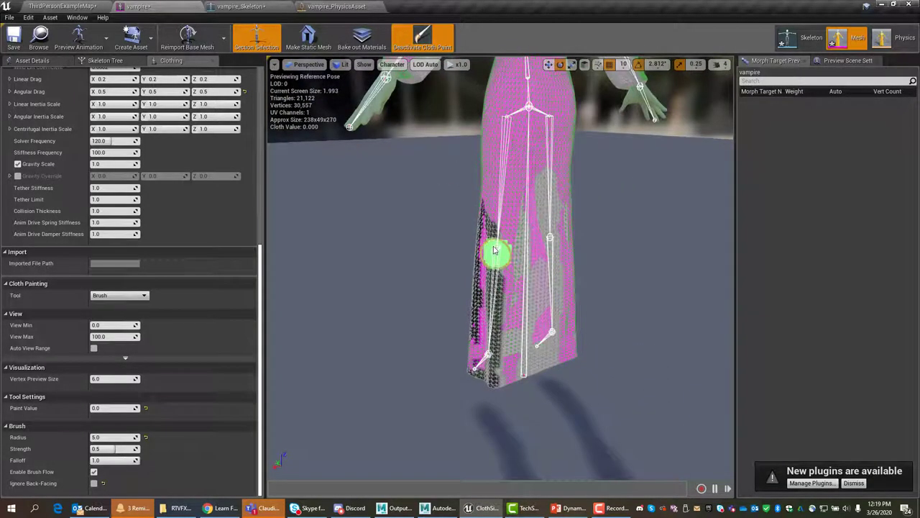
pyautogui.moveTo(495, 250)
pyautogui.mouseDown()
pyautogui.moveTo(496, 392)
pyautogui.moveTo(488, 235)
pyautogui.moveTo(476, 308)
pyautogui.moveTo(483, 368)
pyautogui.mouseUp()
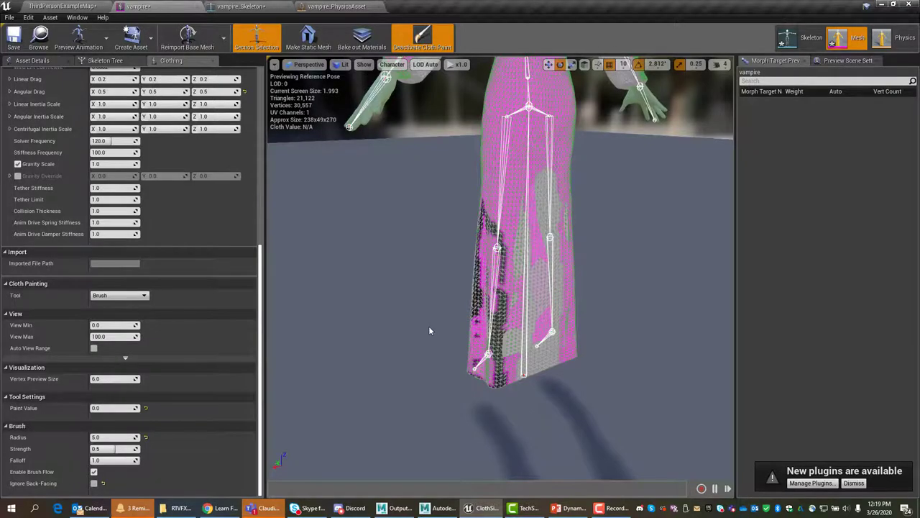
# Paint the 0 weight along the outer side of the vampire's right leg, from the knee to the hem, on the dress's front and back
pyautogui.keyDown('alt'); pyautogui.moveTo(429, 327); pyautogui.dragTo(612, 302); pyautogui.keyUp('alt')
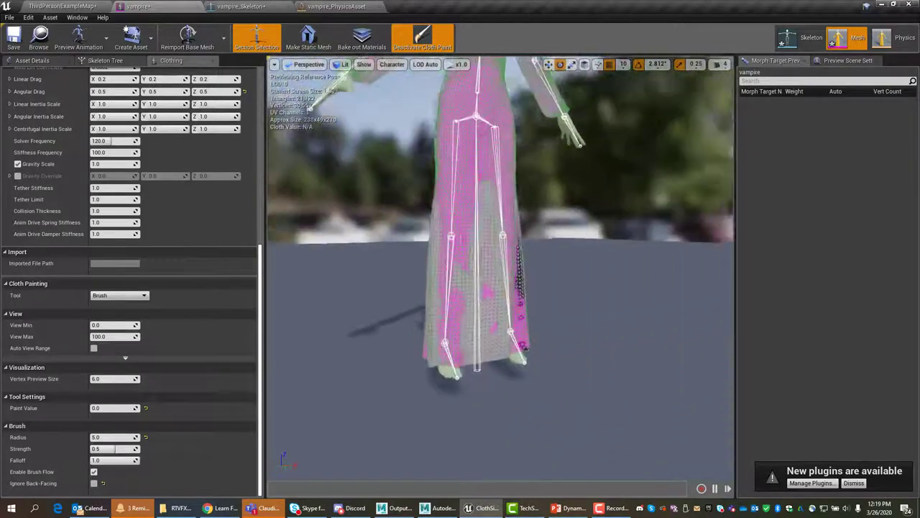
pyautogui.keyDown('alt'); pyautogui.moveTo(496, 308); pyautogui.dragTo(356, 265); pyautogui.keyUp('alt')
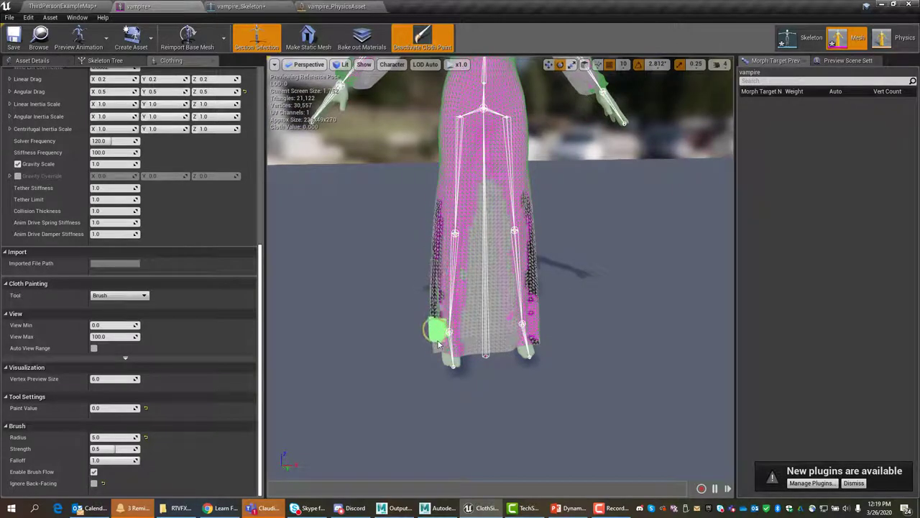
pyautogui.moveTo(438, 343)
pyautogui.mouseDown()
pyautogui.moveTo(434, 349)
pyautogui.moveTo(435, 214)
pyautogui.mouseUp()
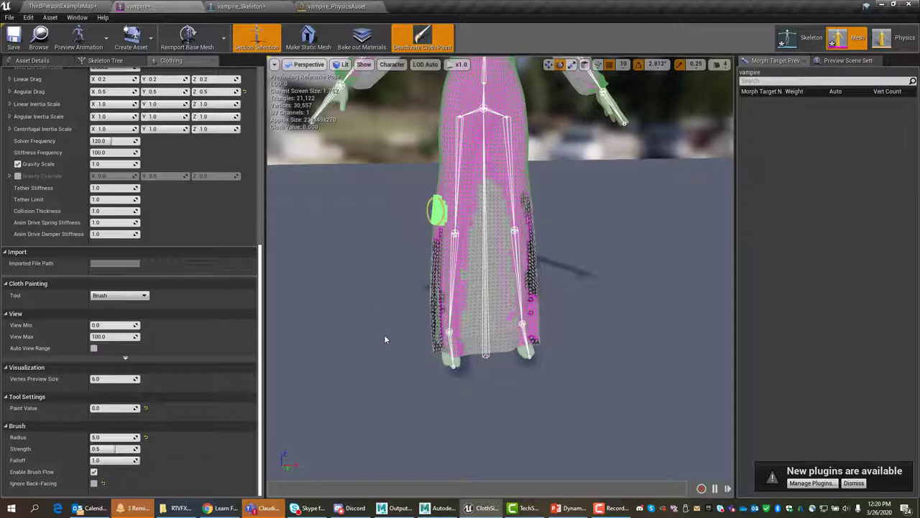
pyautogui.keyDown('alt'); pyautogui.moveTo(383, 312); pyautogui.dragTo(680, 318); pyautogui.keyUp('alt')
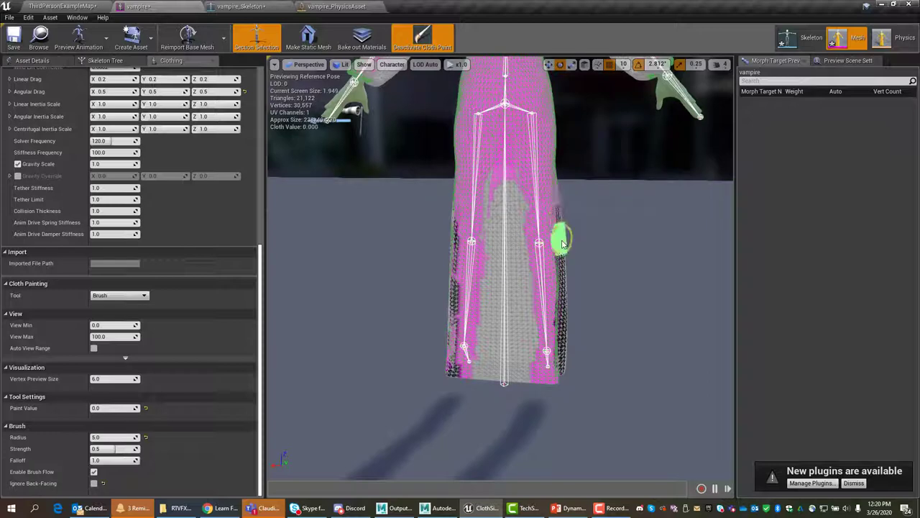
pyautogui.moveTo(562, 244); pyautogui.dragTo(570, 343)
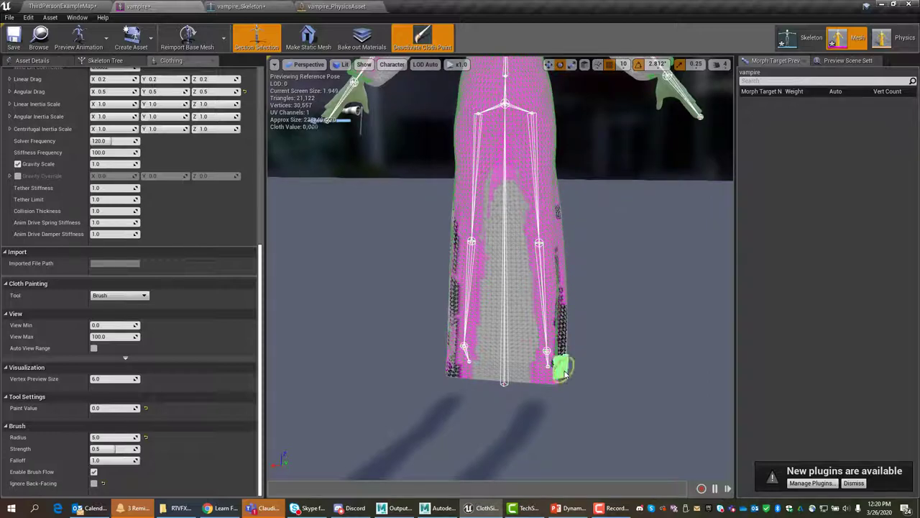
pyautogui.moveTo(560, 353); pyautogui.dragTo(555, 225)
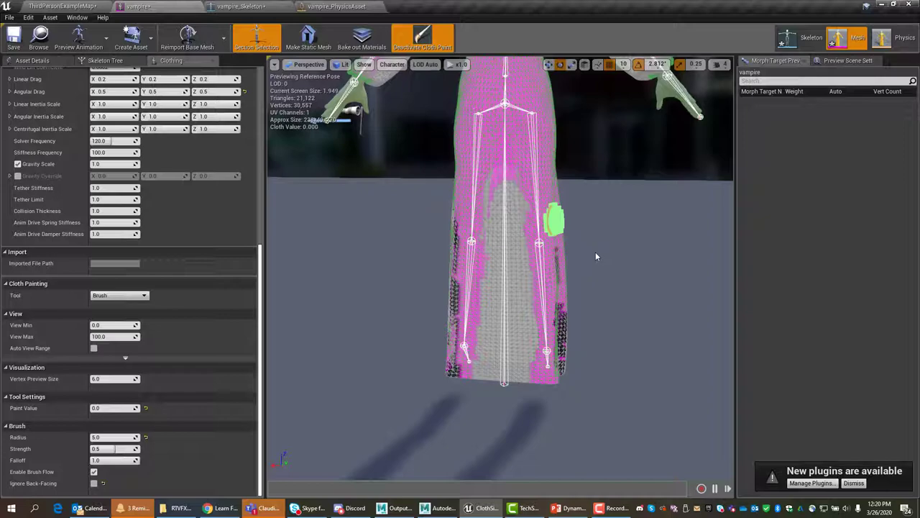
pyautogui.keyDown('alt'); pyautogui.moveTo(598, 250); pyautogui.dragTo(371, 277); pyautogui.keyUp('alt')
pyautogui.keyDown('alt'); pyautogui.moveTo(532, 249); pyautogui.dragTo(432, 253); pyautogui.keyUp('alt')
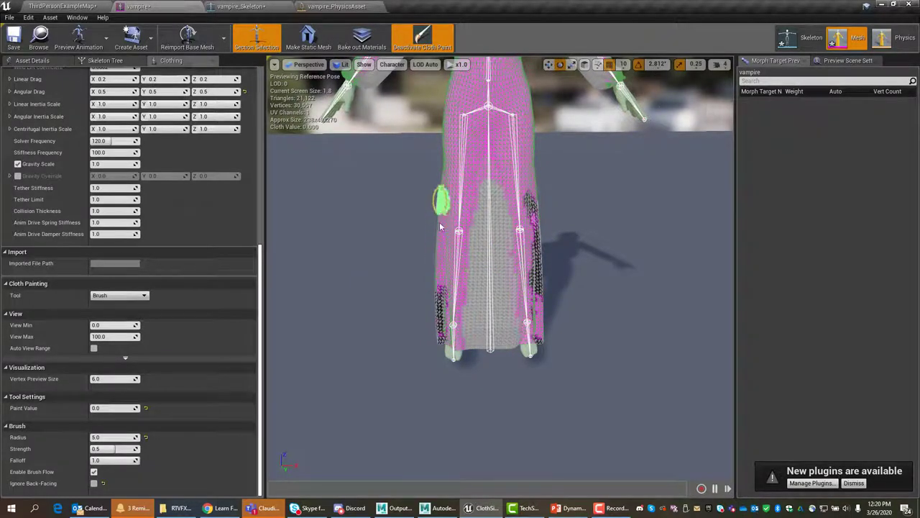
pyautogui.moveTo(437, 307)
pyautogui.mouseDown()
pyautogui.moveTo(437, 288)
pyautogui.moveTo(440, 341)
pyautogui.moveTo(439, 281)
pyautogui.moveTo(439, 346)
pyautogui.moveTo(442, 302)
pyautogui.mouseUp()
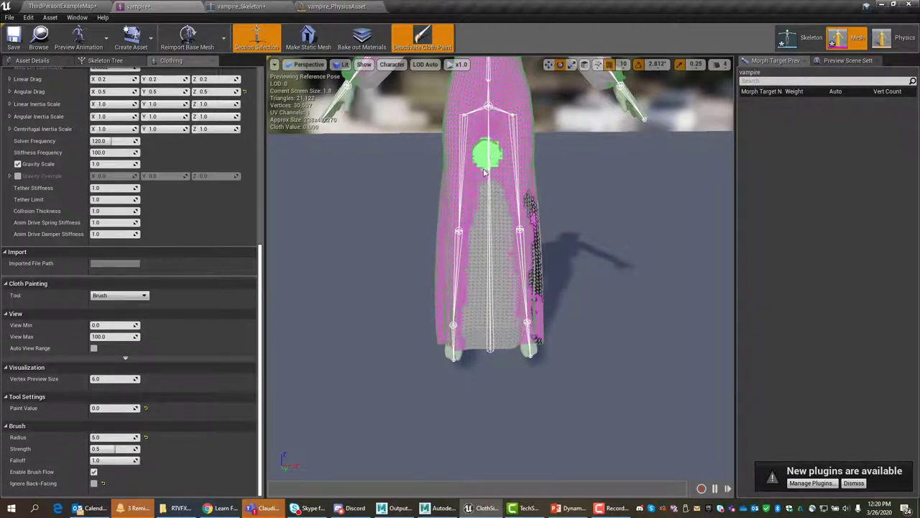
# Set the brush radius to 2 and the paint value to 35, and extend the painted area up the front centre of the skirt
pyautogui.moveTo(489, 153); pyautogui.dragTo(477, 255)
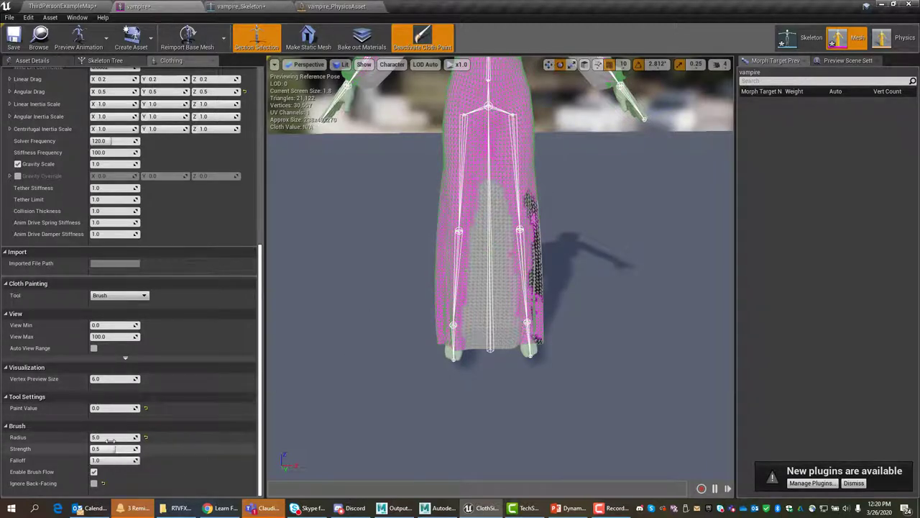
pyautogui.click(94, 437)
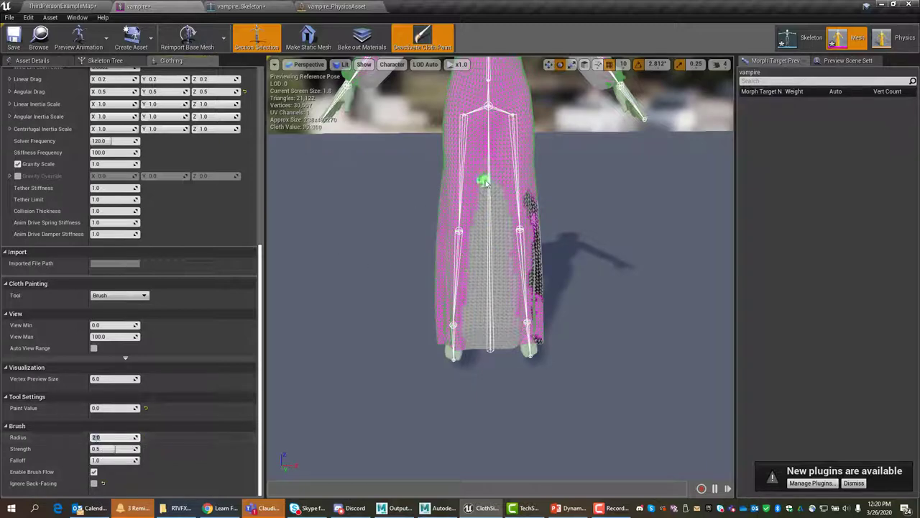
pyautogui.moveTo(491, 181)
pyautogui.mouseDown()
pyautogui.moveTo(488, 150)
pyautogui.moveTo(489, 189)
pyautogui.moveTo(487, 170)
pyautogui.mouseUp()
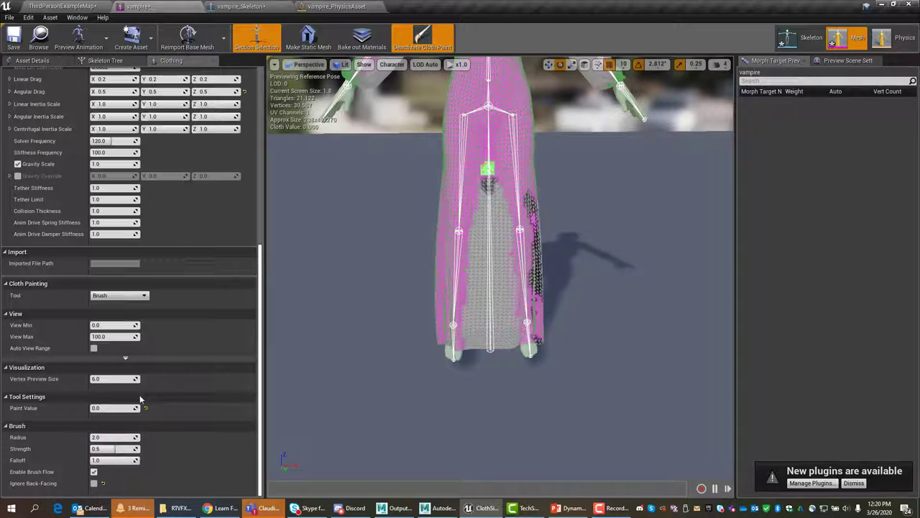
pyautogui.click(98, 410)
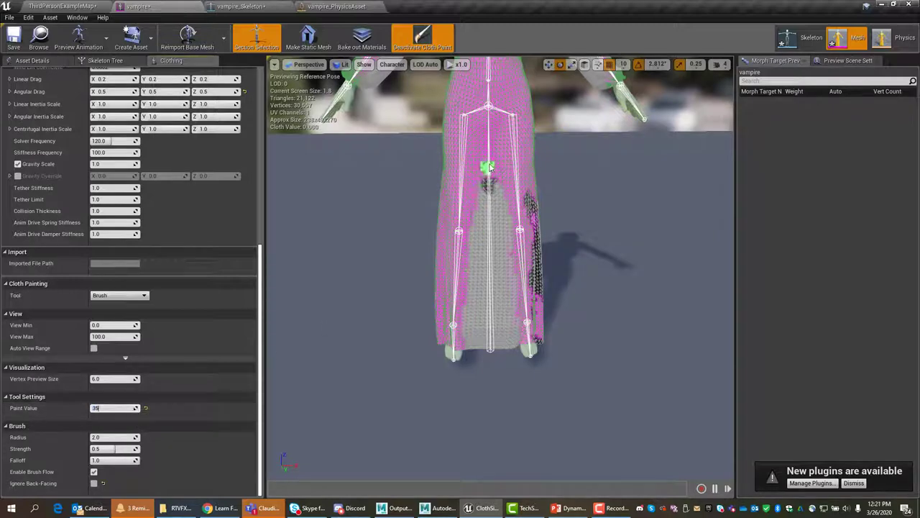
pyautogui.moveTo(487, 167); pyautogui.dragTo(494, 200)
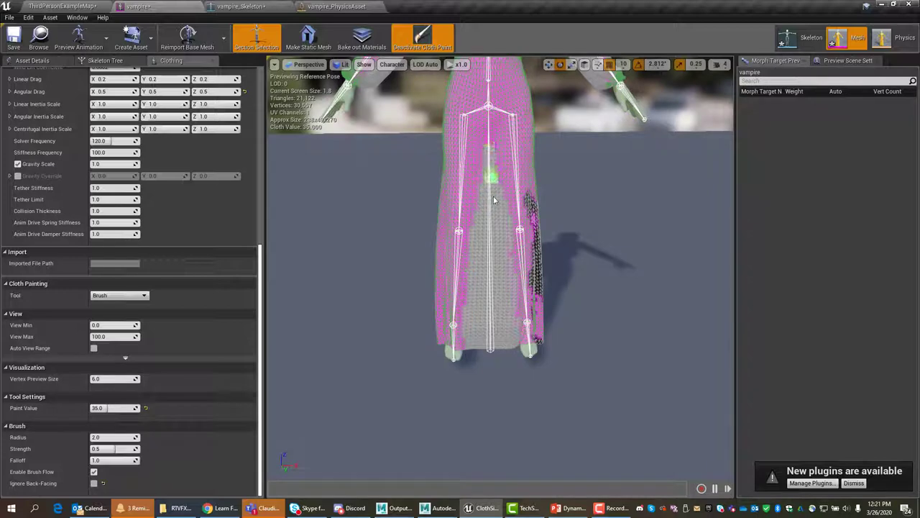
pyautogui.moveTo(489, 153)
pyautogui.mouseDown()
pyautogui.moveTo(476, 266)
pyautogui.moveTo(497, 228)
pyautogui.moveTo(509, 274)
pyautogui.mouseUp()
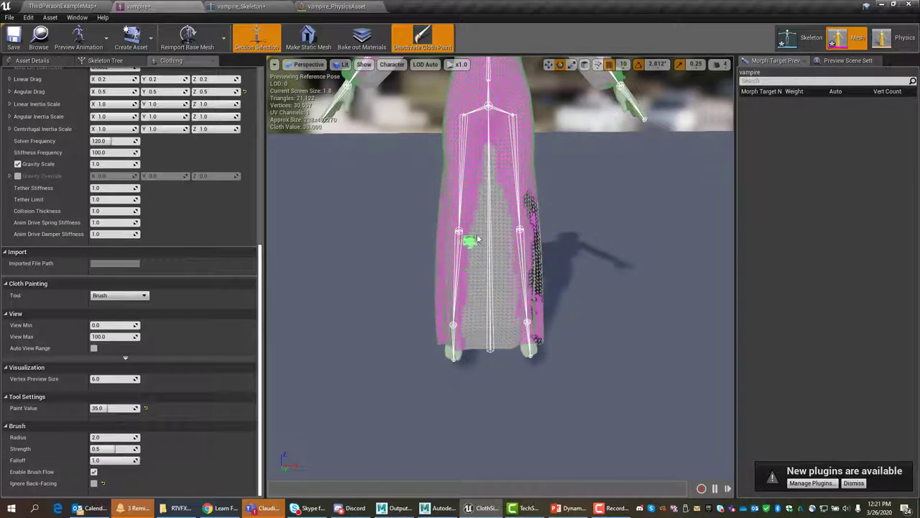
# Extend the painted area up the back centre of the skirt towards the hips with the 35 weight
pyautogui.keyDown('alt'); pyautogui.moveTo(441, 236); pyautogui.dragTo(626, 231); pyautogui.keyUp('alt')
pyautogui.keyDown('alt'); pyautogui.moveTo(430, 199); pyautogui.dragTo(430, 195); pyautogui.keyUp('alt')
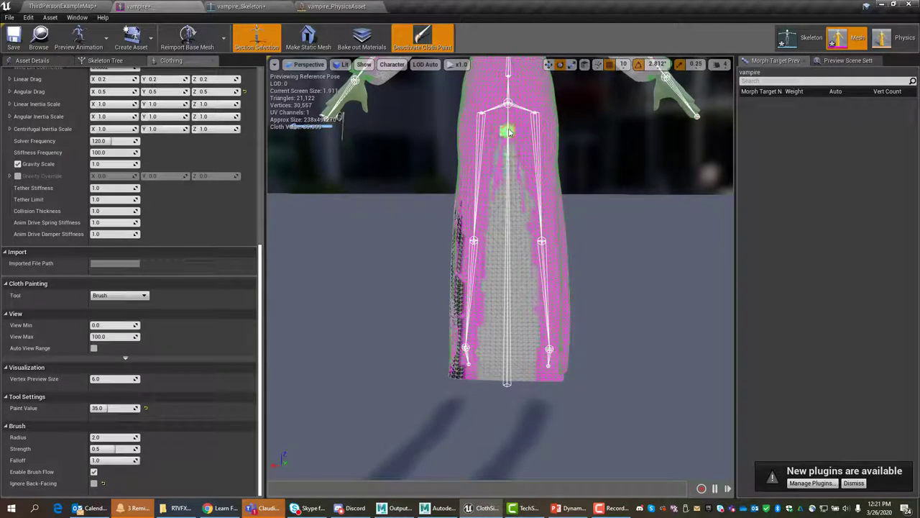
pyautogui.moveTo(508, 131); pyautogui.dragTo(519, 209)
pyautogui.moveTo(508, 139)
pyautogui.mouseDown()
pyautogui.moveTo(505, 128)
pyautogui.moveTo(497, 194)
pyautogui.moveTo(511, 133)
pyautogui.moveTo(522, 218)
pyautogui.mouseUp()
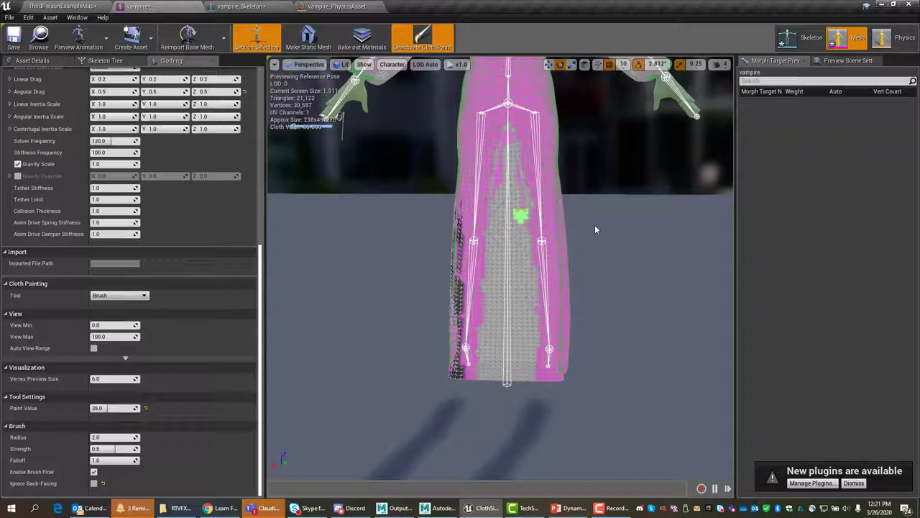
# Add a new mask to the vampire_Clothing_0 clothing data and name it Anim
pyautogui.keyDown('alt'); pyautogui.moveTo(595, 225); pyautogui.dragTo(510, 231); pyautogui.keyUp('alt')
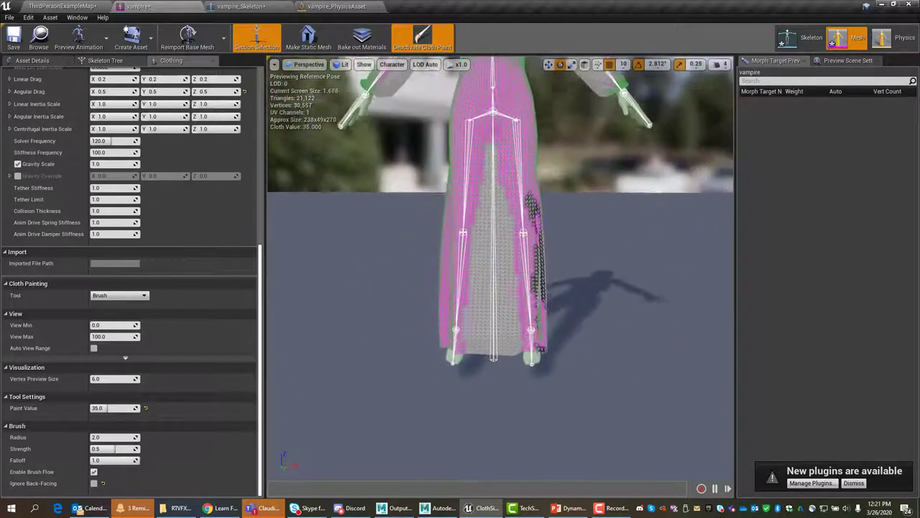
pyautogui.moveTo(471, 234); pyautogui.dragTo(468, 240, button='right')
pyautogui.scroll(-4, 674, 193)
pyautogui.moveTo(603, 195); pyautogui.dragTo(575, 249, button='middle')
pyautogui.moveTo(582, 195); pyautogui.dragTo(601, 200, button='right')
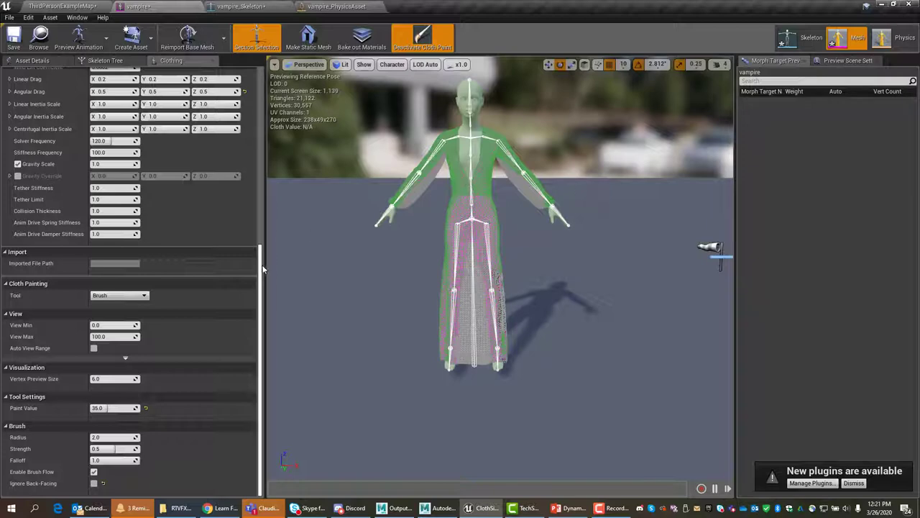
pyautogui.moveTo(261, 264); pyautogui.dragTo(263, 92)
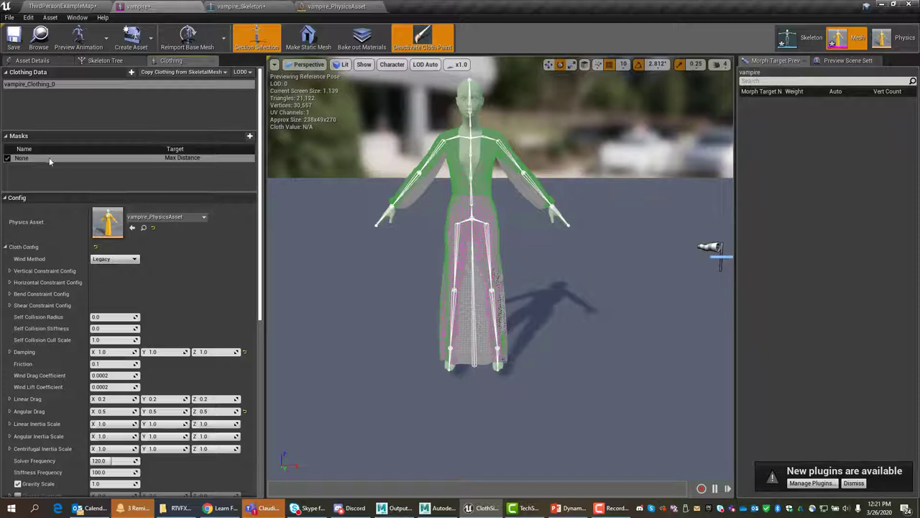
pyautogui.click(249, 136)
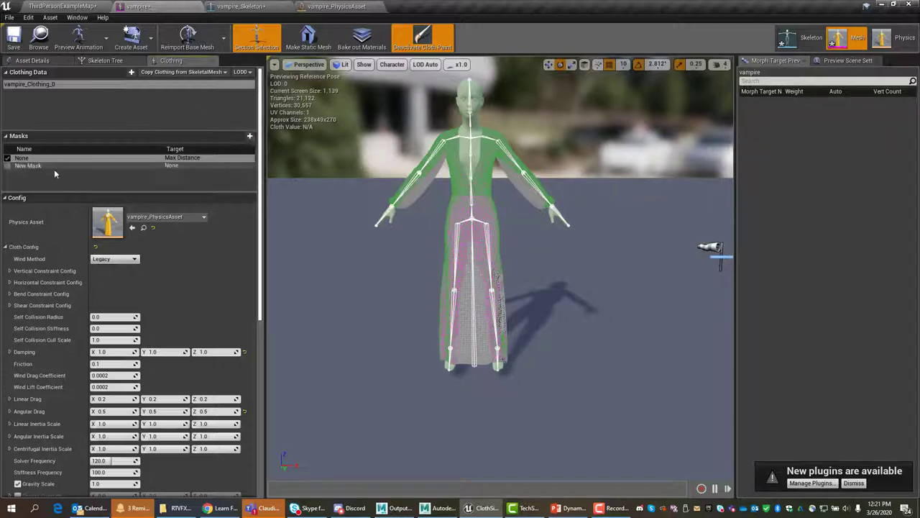
pyautogui.click(16, 166)
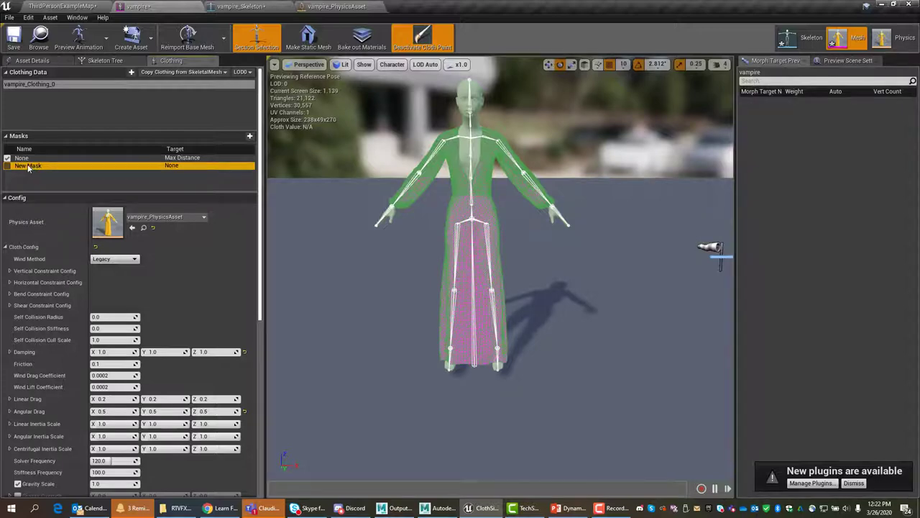
pyautogui.click(39, 168)
pyautogui.click(48, 166)
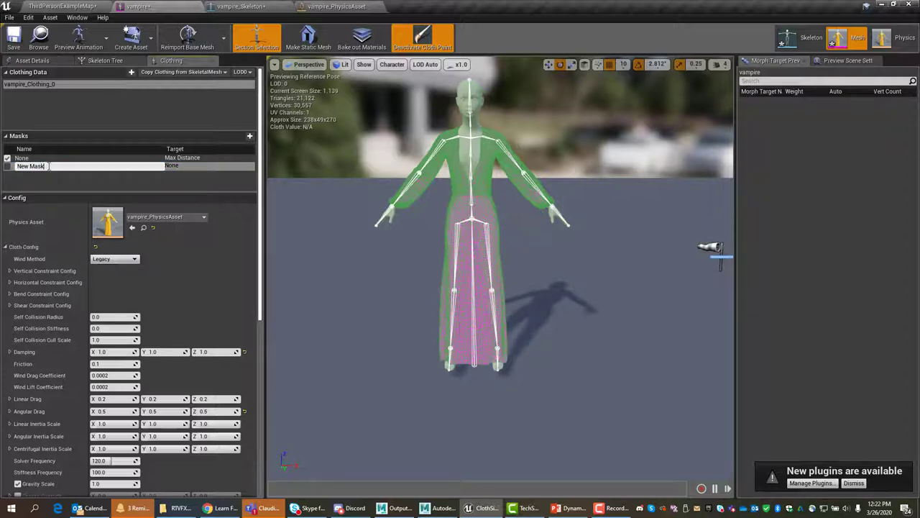
pyautogui.doubleClick(57, 166)
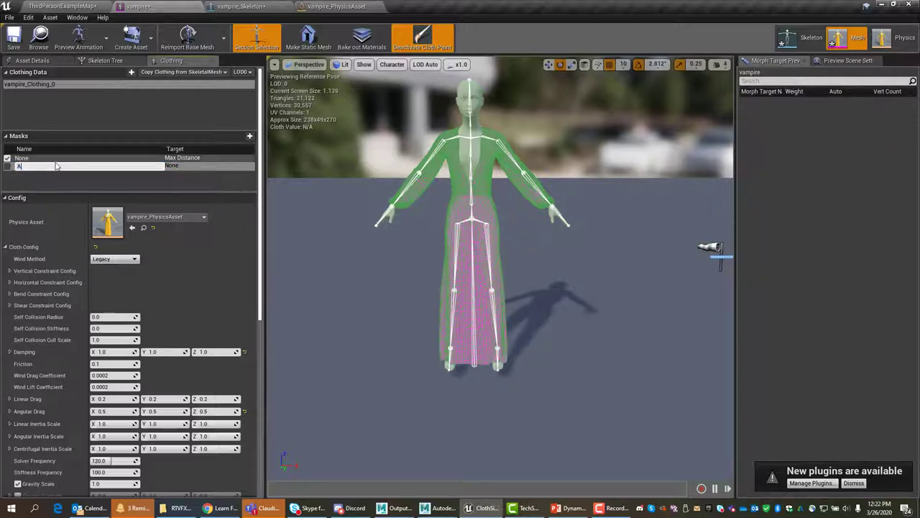
pyautogui.press('Return')
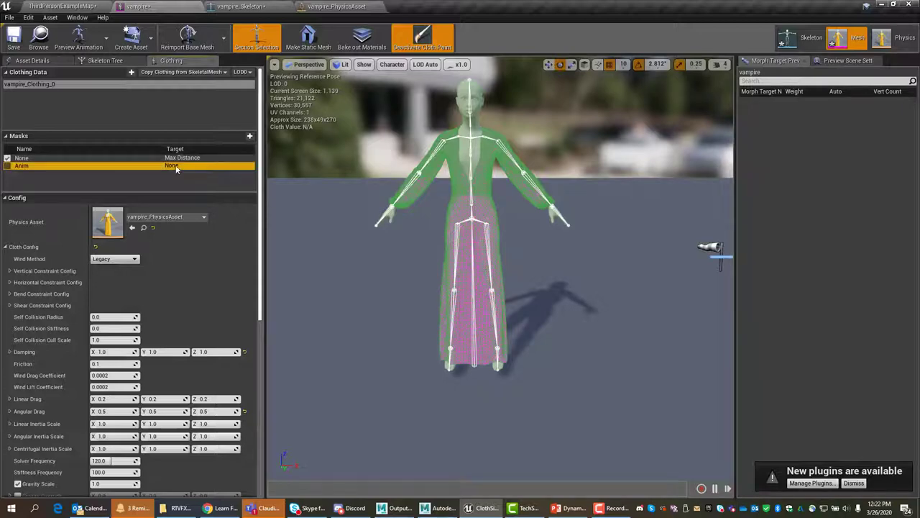
# Set the Anim mask's target to Anim Drive Multiplier and enable the mask
pyautogui.rightClick(175, 166)
pyautogui.moveTo(209, 179)
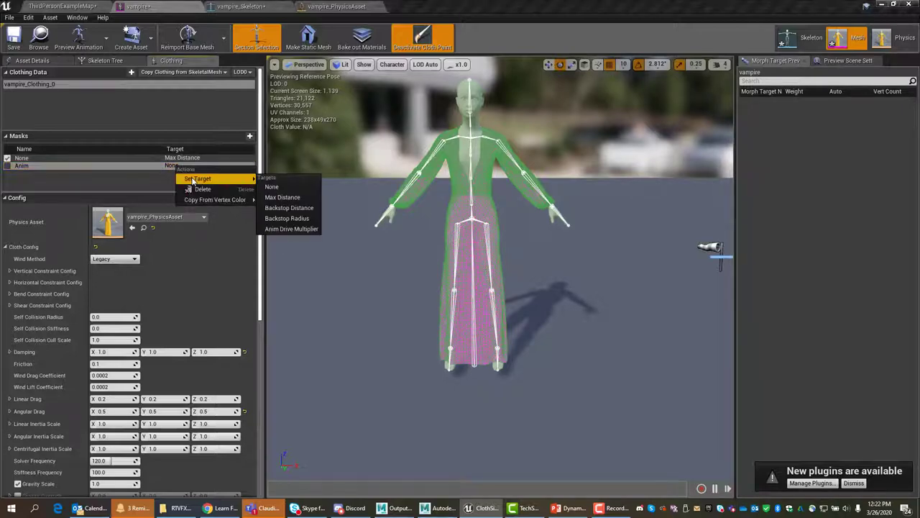
pyautogui.click(291, 228)
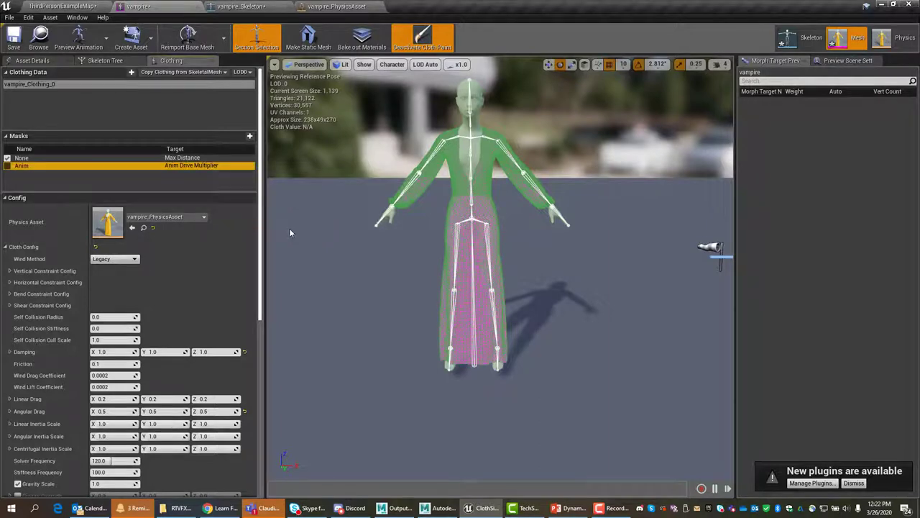
pyautogui.click(9, 166)
# Set the paint value to 100 and paint the Anim mask over the vampire's left sleeve, from shoulder to wrist, front and back
pyautogui.moveTo(260, 205)
pyautogui.mouseDown()
pyautogui.moveTo(275, 295)
pyautogui.moveTo(280, 425)
pyautogui.mouseUp()
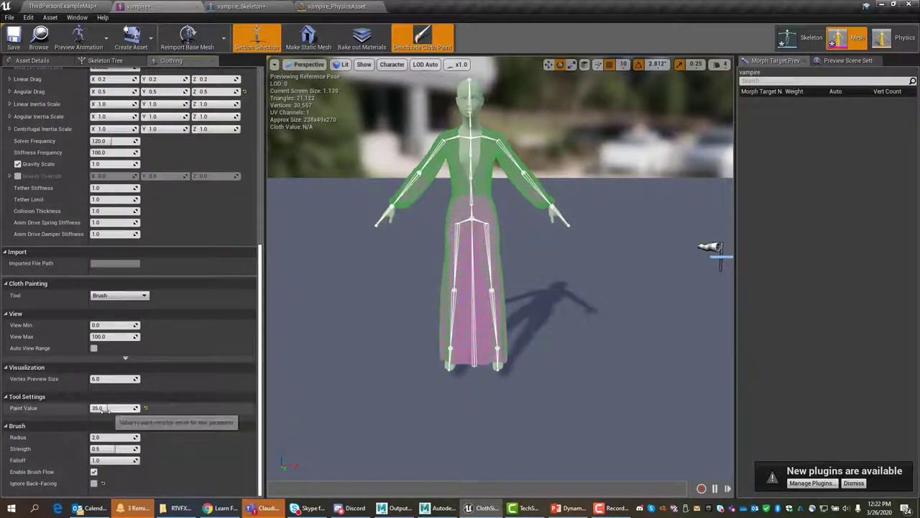
pyautogui.write('100')
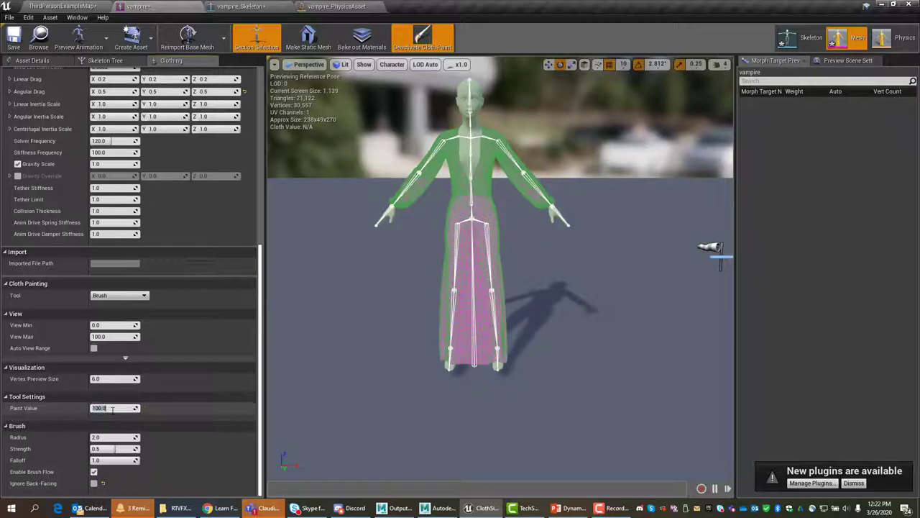
pyautogui.write('.0')
pyautogui.press('Return')
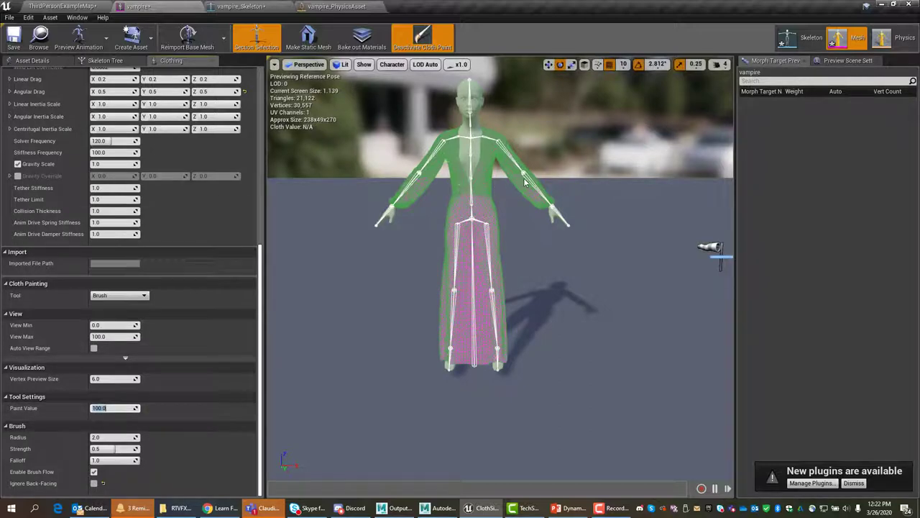
pyautogui.scroll(3, 554, 236)
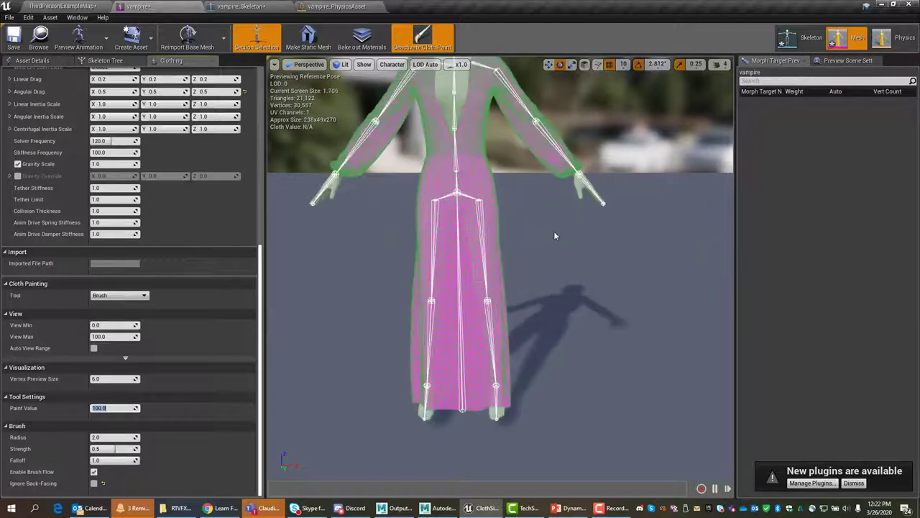
pyautogui.moveTo(539, 219)
pyautogui.mouseDown(button='middle')
pyautogui.moveTo(539, 288)
pyautogui.moveTo(540, 164)
pyautogui.moveTo(525, 174)
pyautogui.mouseUp(button='middle')
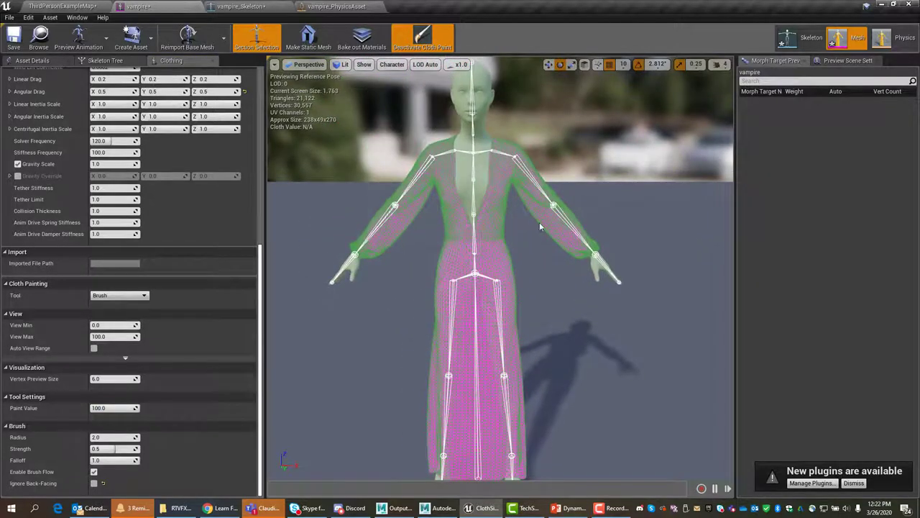
pyautogui.scroll(-1, 539, 227)
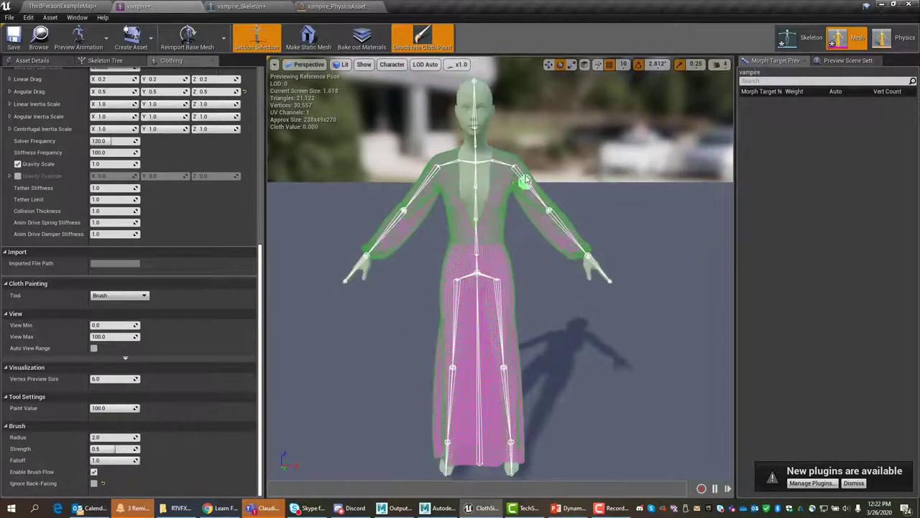
pyautogui.moveTo(532, 186)
pyautogui.mouseDown()
pyautogui.moveTo(515, 166)
pyautogui.moveTo(587, 253)
pyautogui.moveTo(534, 199)
pyautogui.moveTo(521, 173)
pyautogui.moveTo(586, 247)
pyautogui.mouseUp()
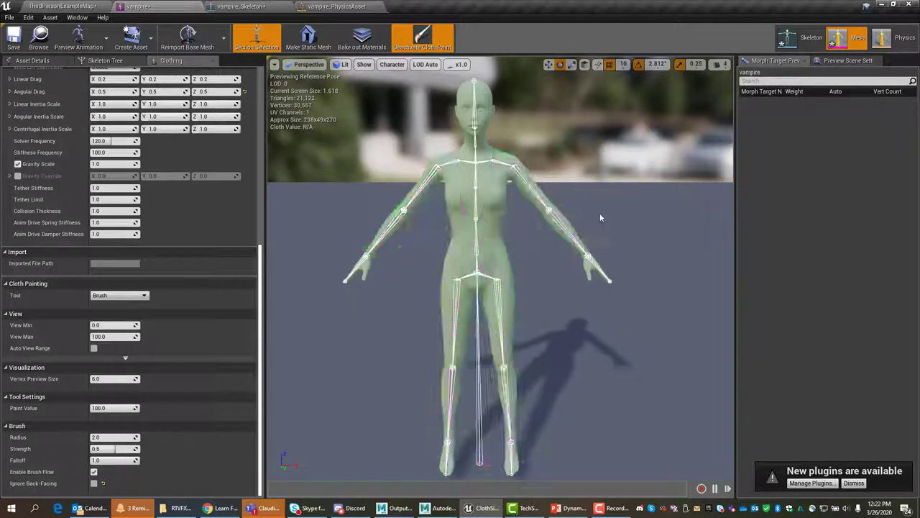
pyautogui.moveTo(599, 215)
pyautogui.keyDown('alt'); pyautogui.mouseDown()
pyautogui.moveTo(496, 245)
pyautogui.moveTo(496, 234)
pyautogui.mouseUp(); pyautogui.keyUp('alt')
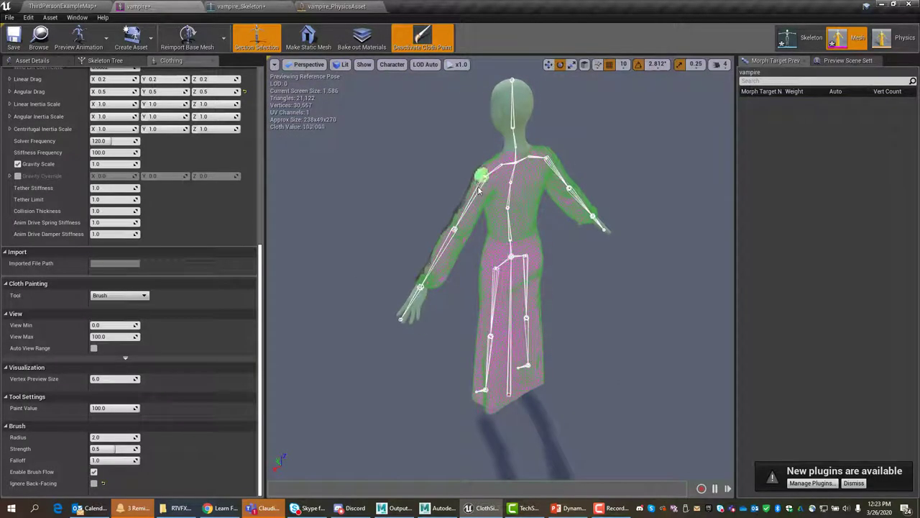
pyautogui.moveTo(473, 192)
pyautogui.mouseDown()
pyautogui.moveTo(425, 285)
pyautogui.moveTo(434, 251)
pyautogui.moveTo(425, 261)
pyautogui.moveTo(431, 272)
pyautogui.moveTo(486, 171)
pyautogui.moveTo(427, 286)
pyautogui.moveTo(419, 280)
pyautogui.moveTo(444, 243)
pyautogui.mouseUp()
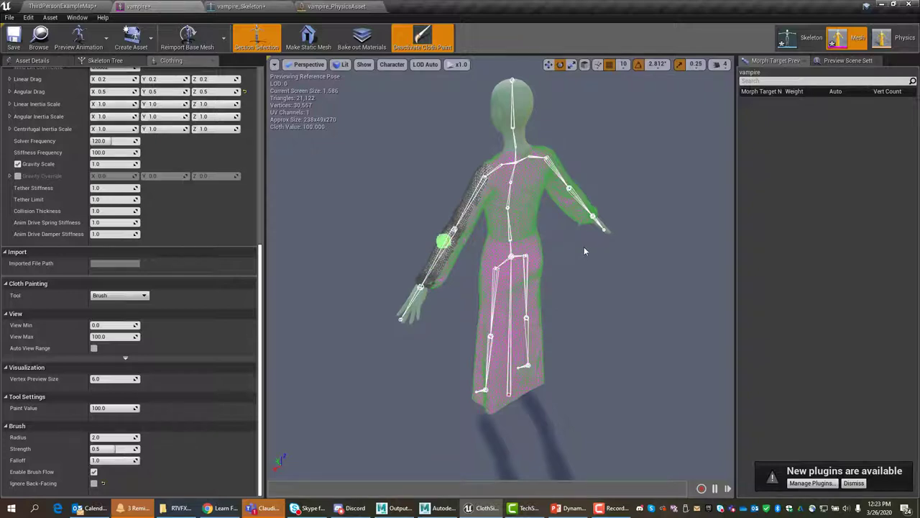
# Finish the Anim mask at 100 on the back of the left sleeve and paint the right sleeve from shoulder to wrist, back and front
pyautogui.keyDown('alt'); pyautogui.moveTo(598, 251); pyautogui.dragTo(503, 251); pyautogui.keyUp('alt')
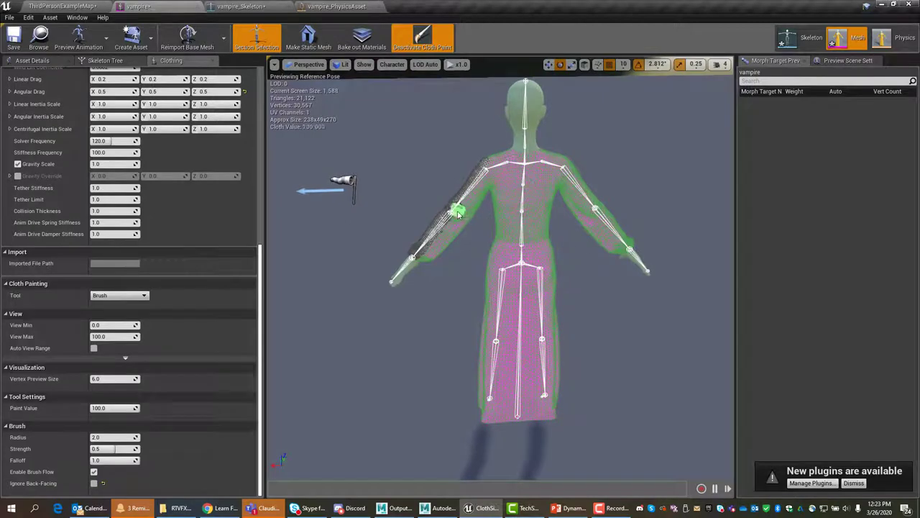
pyautogui.moveTo(452, 217)
pyautogui.mouseDown()
pyautogui.moveTo(491, 161)
pyautogui.moveTo(471, 186)
pyautogui.mouseUp()
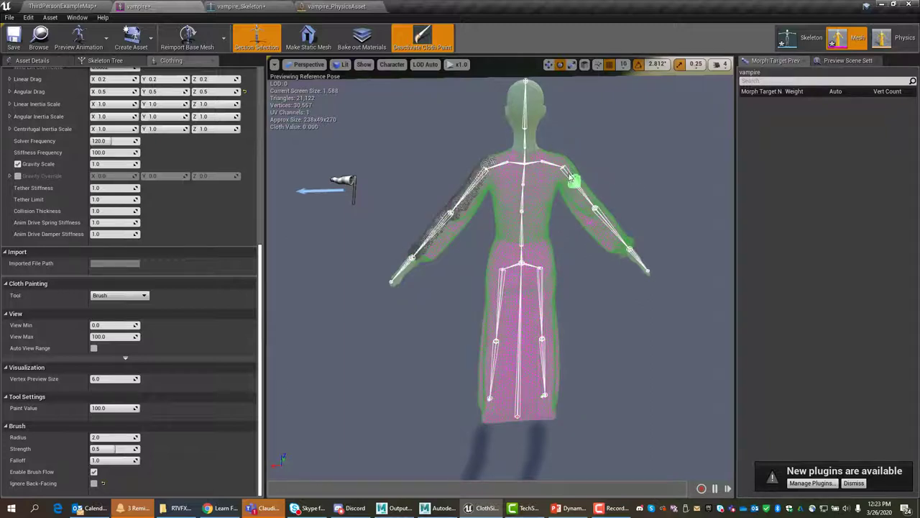
pyautogui.moveTo(579, 188)
pyautogui.mouseDown()
pyautogui.moveTo(584, 195)
pyautogui.moveTo(569, 164)
pyautogui.moveTo(625, 249)
pyautogui.moveTo(610, 229)
pyautogui.mouseUp()
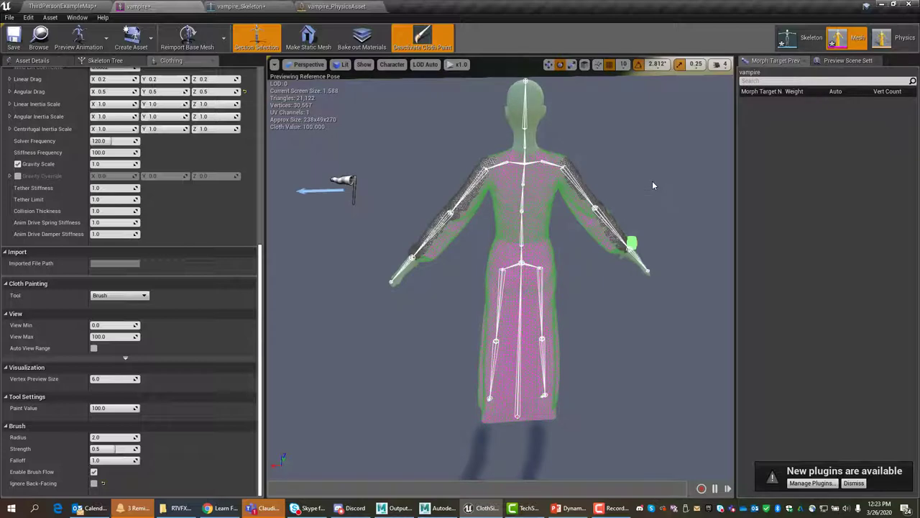
pyautogui.keyDown('alt'); pyautogui.moveTo(653, 185); pyautogui.dragTo(374, 237); pyautogui.keyUp('alt')
pyautogui.moveTo(590, 183); pyautogui.dragTo(539, 200, button='right')
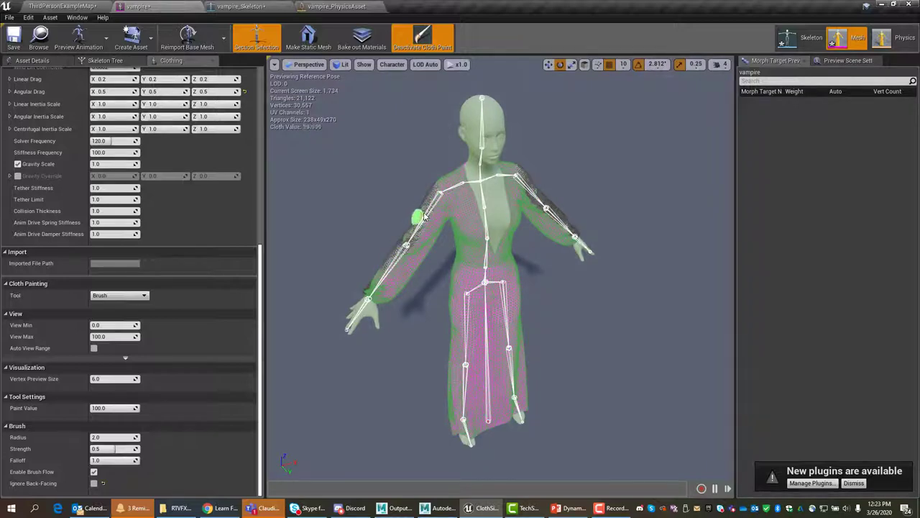
pyautogui.moveTo(412, 237)
pyautogui.mouseDown()
pyautogui.moveTo(413, 224)
pyautogui.moveTo(366, 308)
pyautogui.moveTo(444, 197)
pyautogui.moveTo(435, 189)
pyautogui.mouseUp()
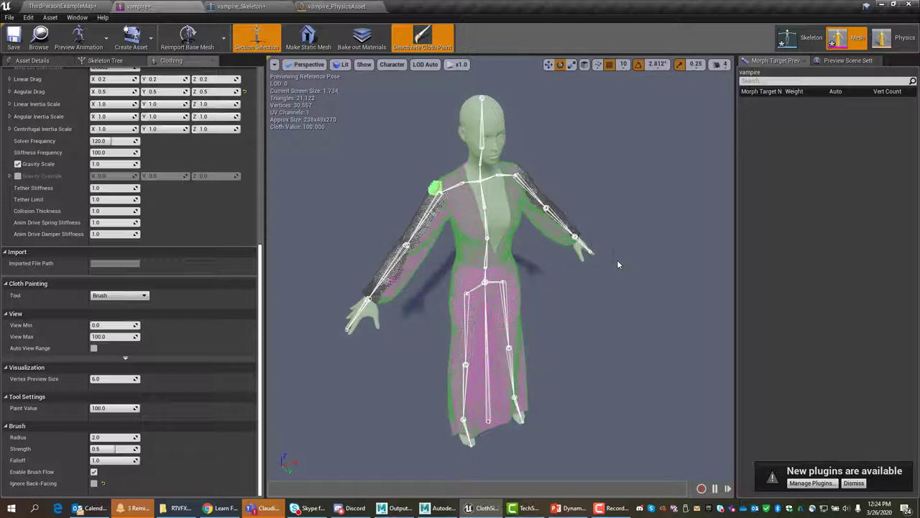
# Set the brush radius to 5 and paint the Anim mask over the front of the bodice down to the waist
pyautogui.keyDown('alt'); pyautogui.moveTo(619, 267); pyautogui.dragTo(534, 216); pyautogui.keyUp('alt')
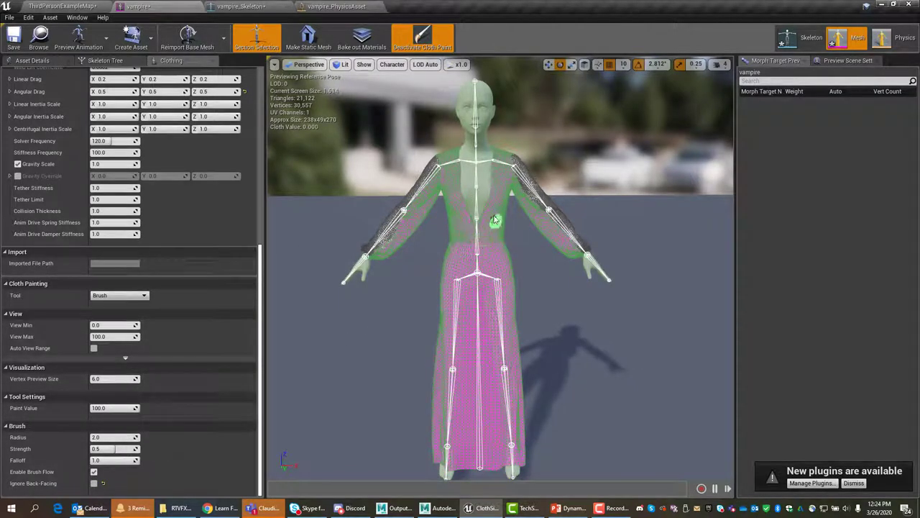
pyautogui.click(96, 436)
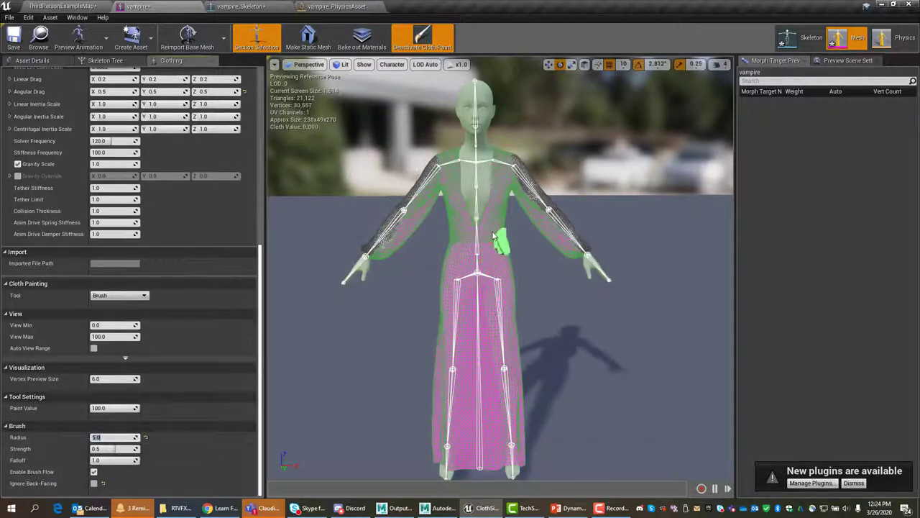
pyautogui.moveTo(495, 235)
pyautogui.mouseDown()
pyautogui.moveTo(464, 226)
pyautogui.moveTo(465, 237)
pyautogui.moveTo(477, 236)
pyautogui.moveTo(499, 206)
pyautogui.moveTo(489, 240)
pyautogui.moveTo(456, 232)
pyautogui.moveTo(451, 203)
pyautogui.moveTo(455, 225)
pyautogui.moveTo(479, 226)
pyautogui.moveTo(501, 211)
pyautogui.moveTo(493, 203)
pyautogui.moveTo(492, 232)
pyautogui.moveTo(450, 245)
pyautogui.moveTo(505, 247)
pyautogui.mouseUp()
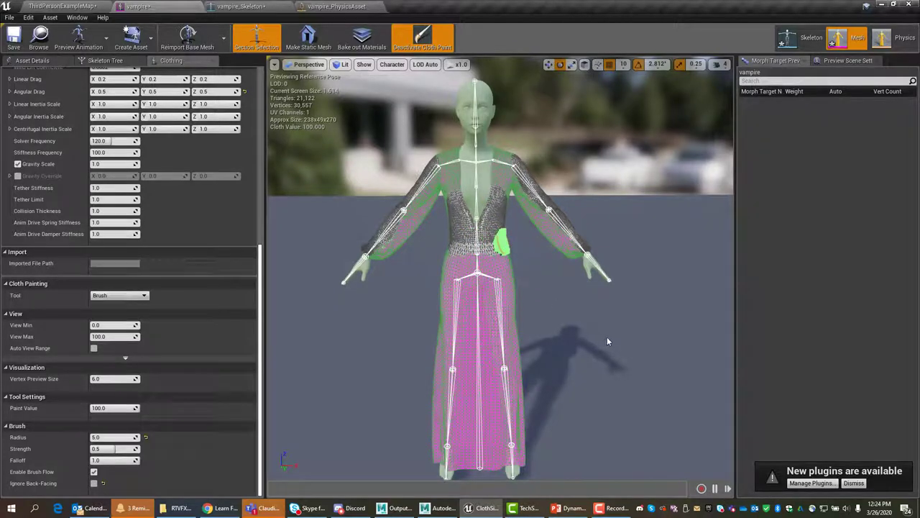
# Paint the Anim mask across the dress's back from below the shoulder blades down over the hips
pyautogui.press('h')
pyautogui.keyDown('alt'); pyautogui.moveTo(607, 336); pyautogui.dragTo(302, 345); pyautogui.keyUp('alt')
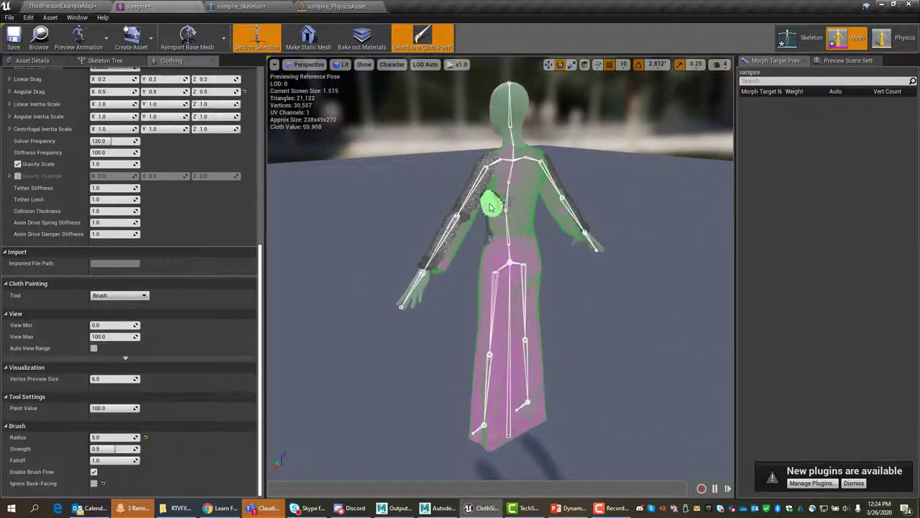
pyautogui.moveTo(491, 207)
pyautogui.mouseDown()
pyautogui.moveTo(537, 195)
pyautogui.moveTo(510, 205)
pyautogui.moveTo(505, 246)
pyautogui.moveTo(497, 247)
pyautogui.moveTo(534, 219)
pyautogui.moveTo(539, 197)
pyautogui.moveTo(508, 243)
pyautogui.moveTo(538, 230)
pyautogui.moveTo(497, 249)
pyautogui.moveTo(521, 263)
pyautogui.moveTo(526, 257)
pyautogui.moveTo(506, 273)
pyautogui.moveTo(527, 277)
pyautogui.moveTo(528, 242)
pyautogui.moveTo(495, 251)
pyautogui.moveTo(493, 268)
pyautogui.moveTo(530, 265)
pyautogui.moveTo(532, 247)
pyautogui.moveTo(536, 270)
pyautogui.mouseUp()
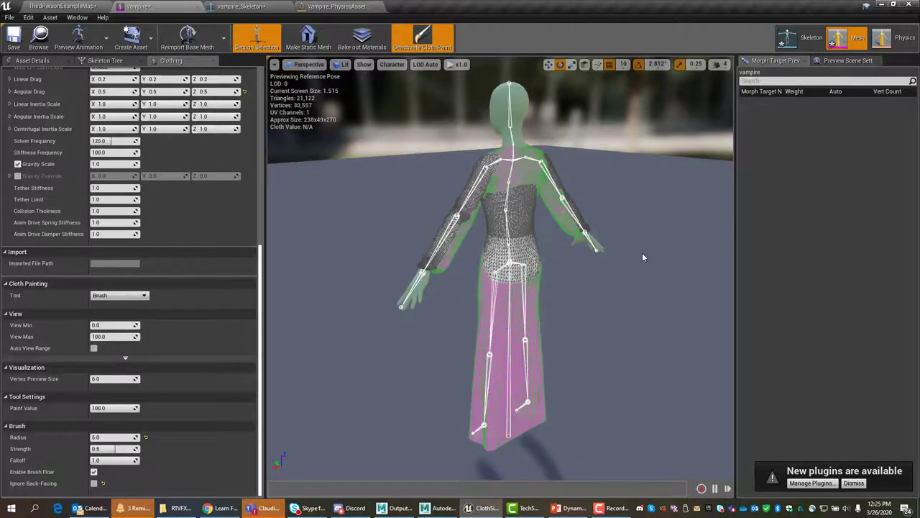
pyautogui.keyDown('alt'); pyautogui.moveTo(643, 253); pyautogui.dragTo(539, 223); pyautogui.keyUp('alt')
pyautogui.keyDown('alt'); pyautogui.moveTo(590, 255); pyautogui.dragTo(621, 237); pyautogui.keyUp('alt')
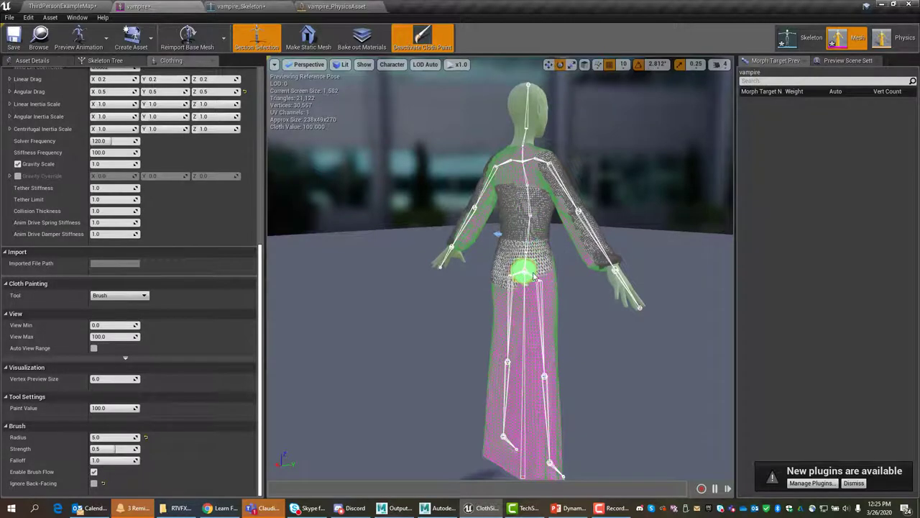
pyautogui.moveTo(533, 273)
pyautogui.mouseDown()
pyautogui.moveTo(551, 274)
pyautogui.moveTo(518, 276)
pyautogui.mouseUp()
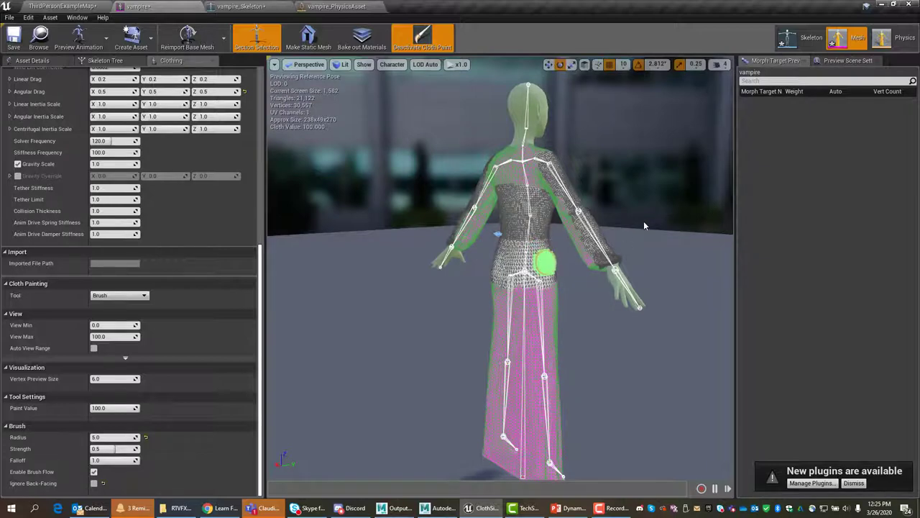
# Extend the Anim mask around the side and front of the hips to match the painted back
pyautogui.keyDown('alt'); pyautogui.moveTo(643, 220); pyautogui.dragTo(431, 223); pyautogui.keyUp('alt')
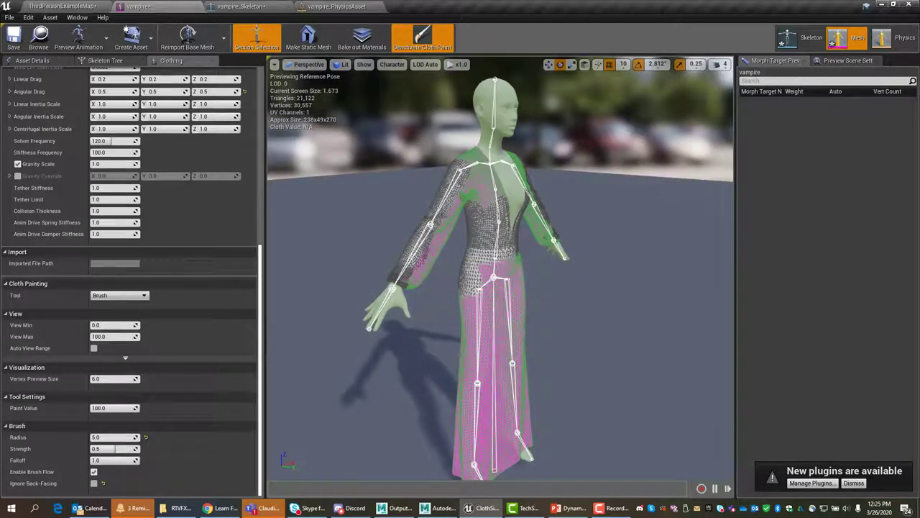
pyautogui.keyDown('alt'); pyautogui.moveTo(655, 240); pyautogui.dragTo(560, 241); pyautogui.keyUp('alt')
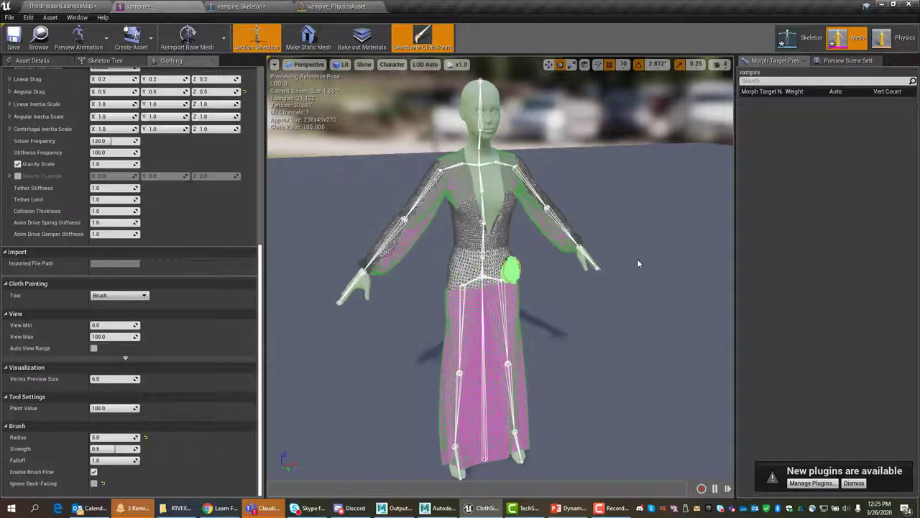
pyautogui.moveTo(638, 259)
pyautogui.keyDown('alt'); pyautogui.mouseDown()
pyautogui.moveTo(554, 259)
pyautogui.moveTo(597, 259)
pyautogui.mouseUp(); pyautogui.keyUp('alt')
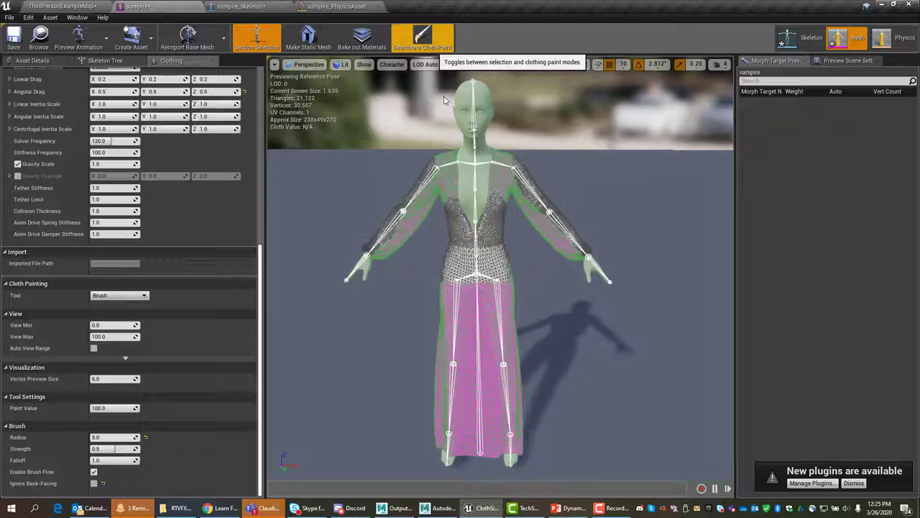
# Deactivate cloth painting and save the vampire skeletal mesh
pyautogui.click(412, 47)
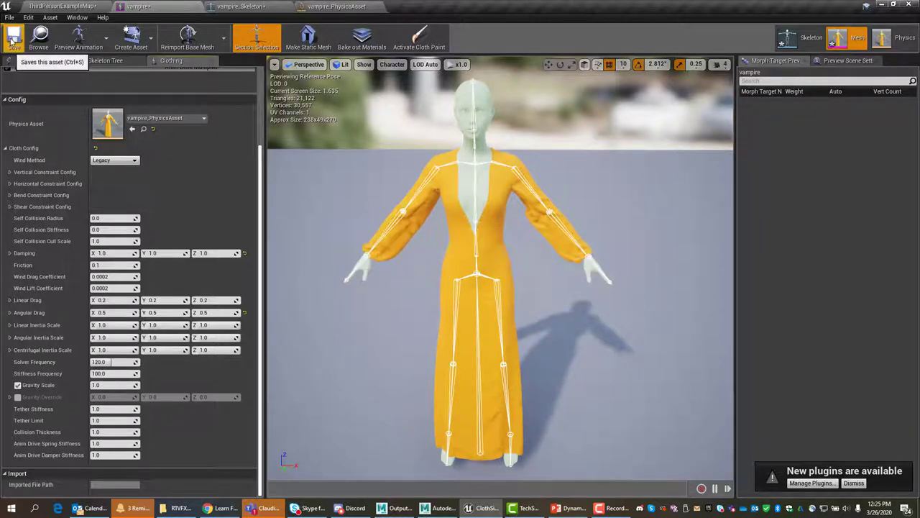
pyautogui.click(12, 40)
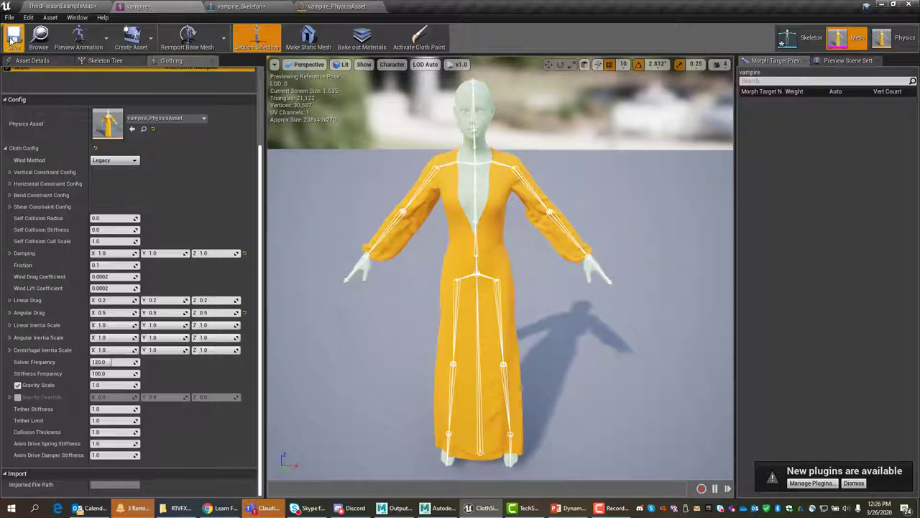
# Return to ThirdPersonExampleMap and play the level in a full-screen viewport
pyautogui.click(70, 7)
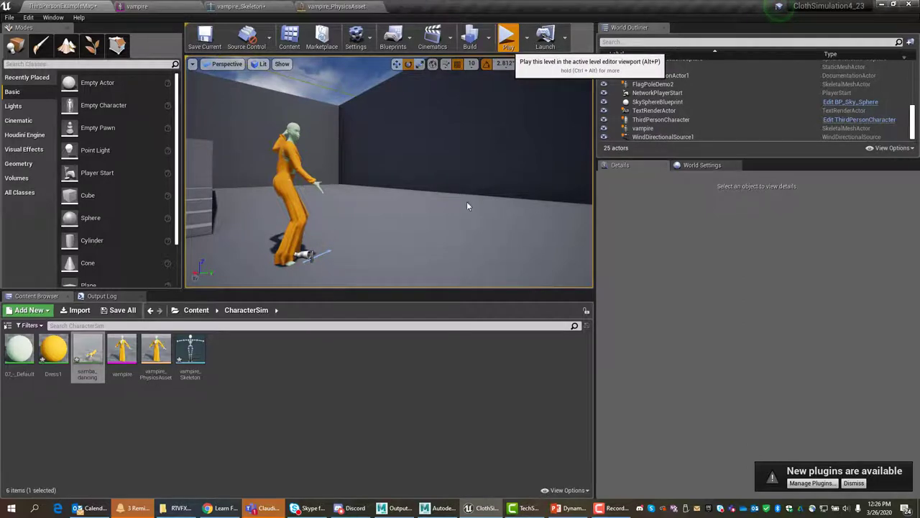
pyautogui.hotkey('alt', 'p')
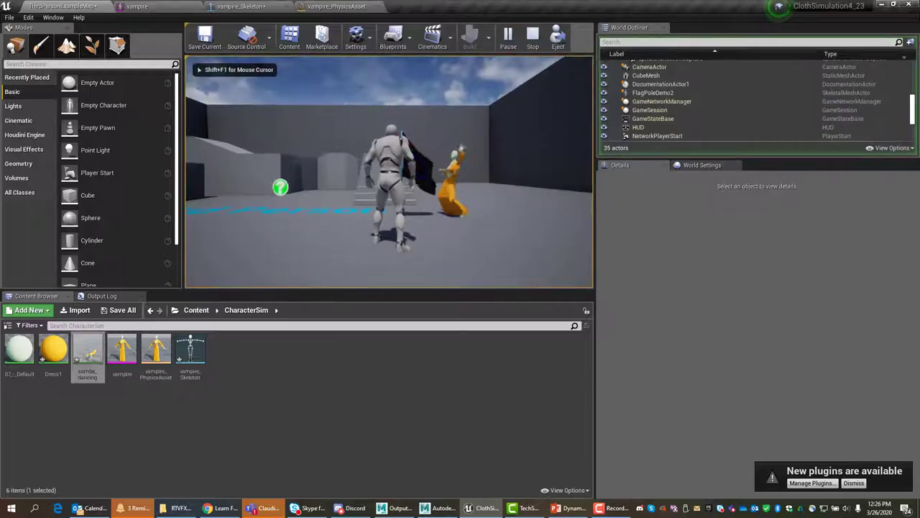
pyautogui.hotkey('shift', 'F1')
pyautogui.press('F11')
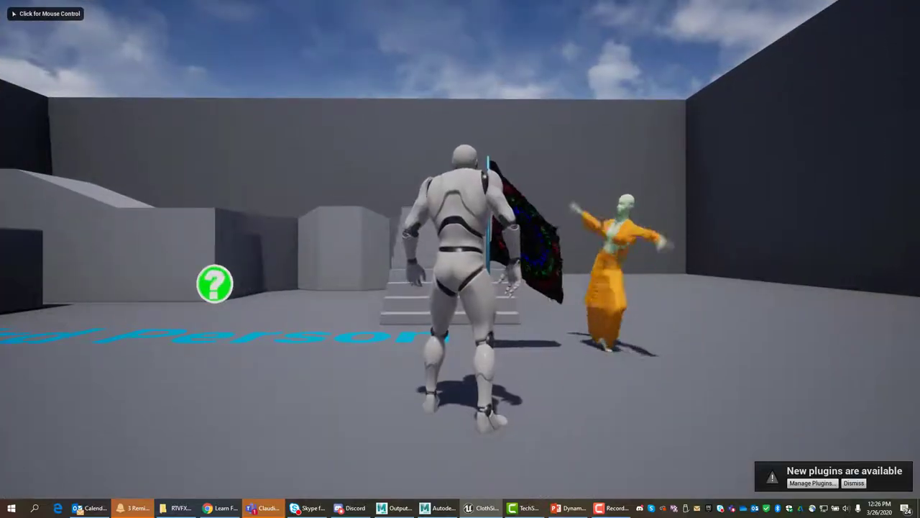
# Walk the character around the dancing vampire to examine how the dress and sleeves move, and end the full-screen play session
pyautogui.press('w')
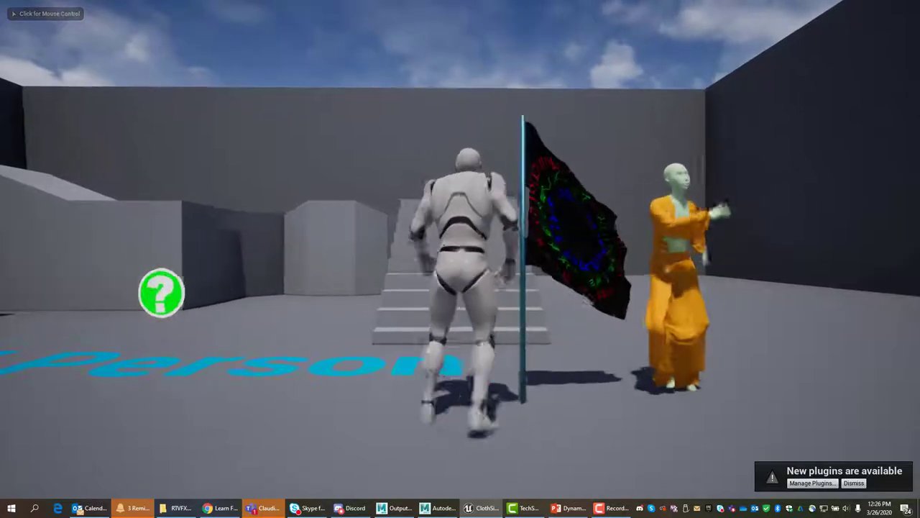
pyautogui.press('w')
pyautogui.press('d')
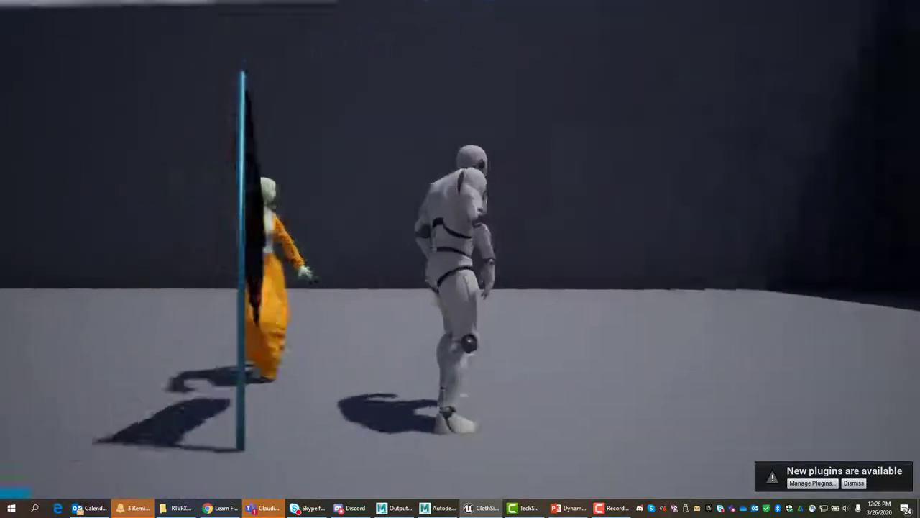
pyautogui.press('w')
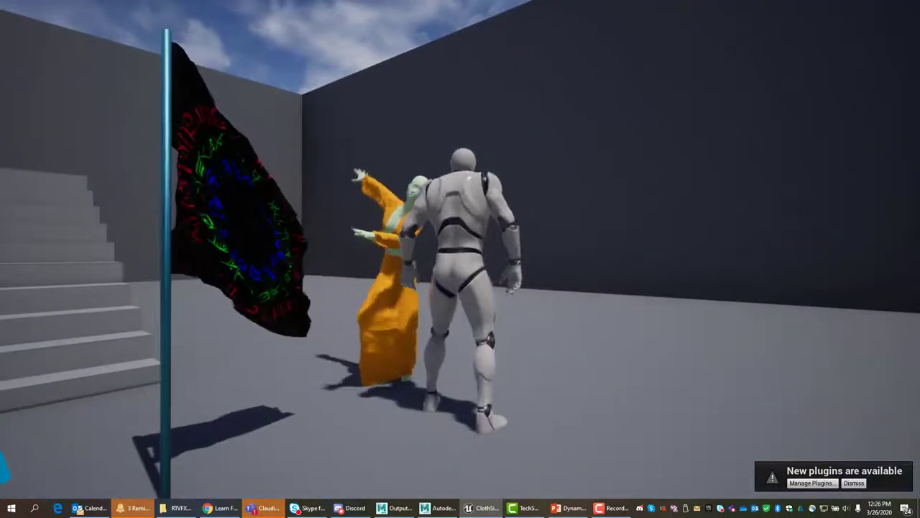
pyautogui.press('s')
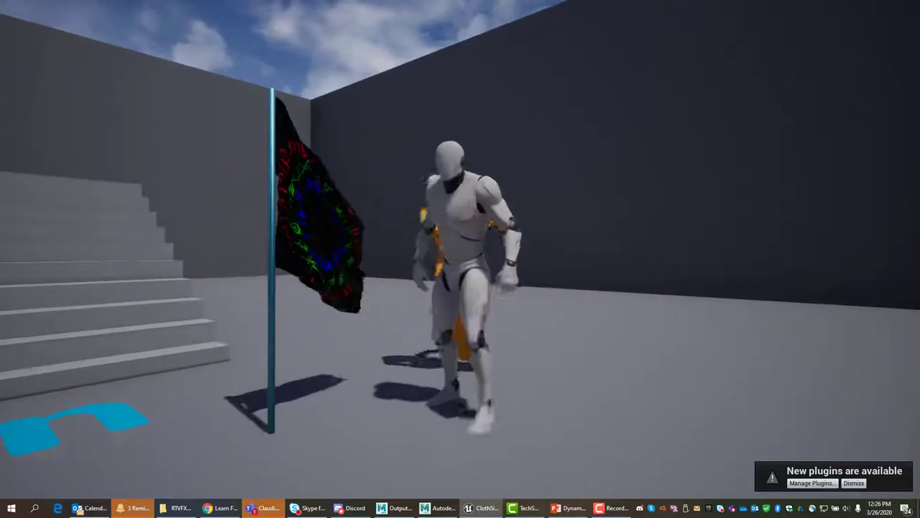
pyautogui.press('w')
pyautogui.press('w')
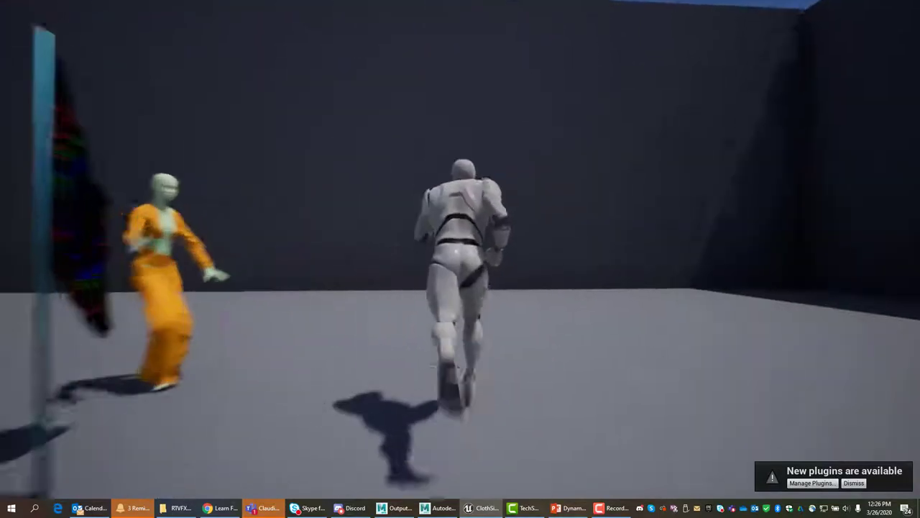
pyautogui.press('s')
pyautogui.press('w')
pyautogui.press('a')
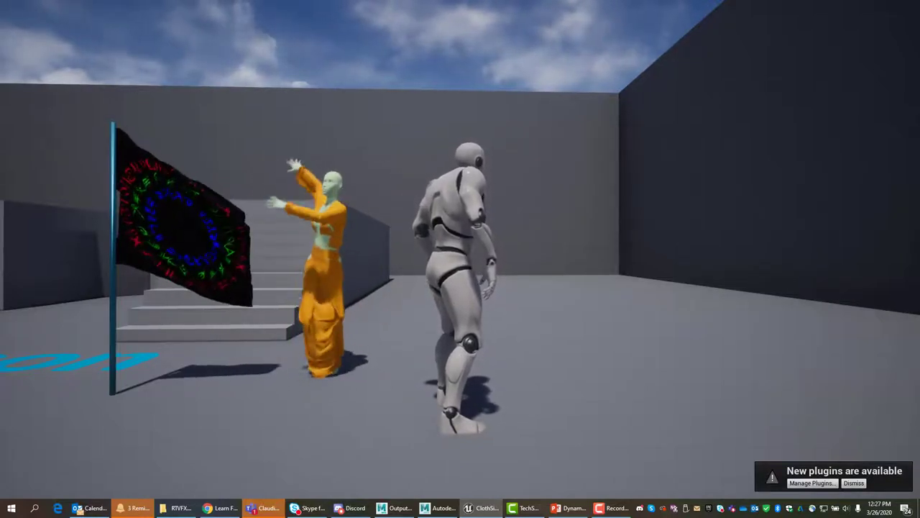
pyautogui.press('Escape')
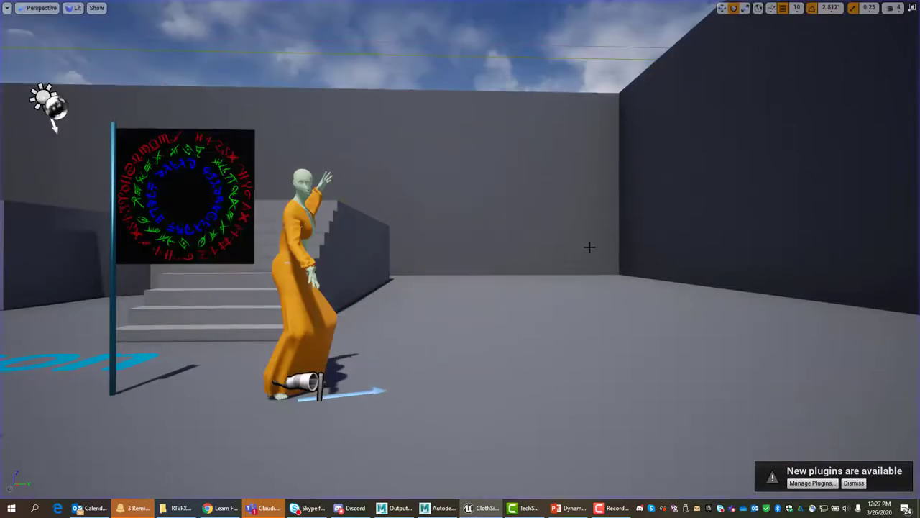
pyautogui.press('F11')
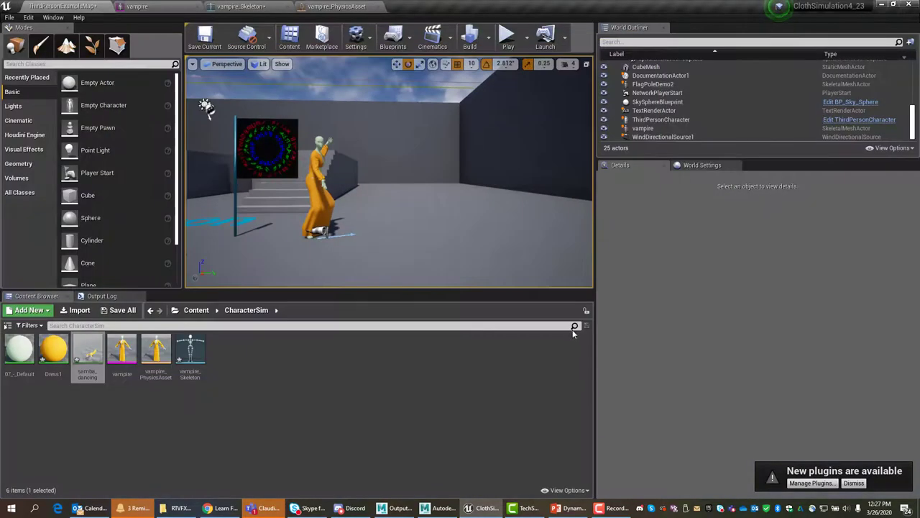